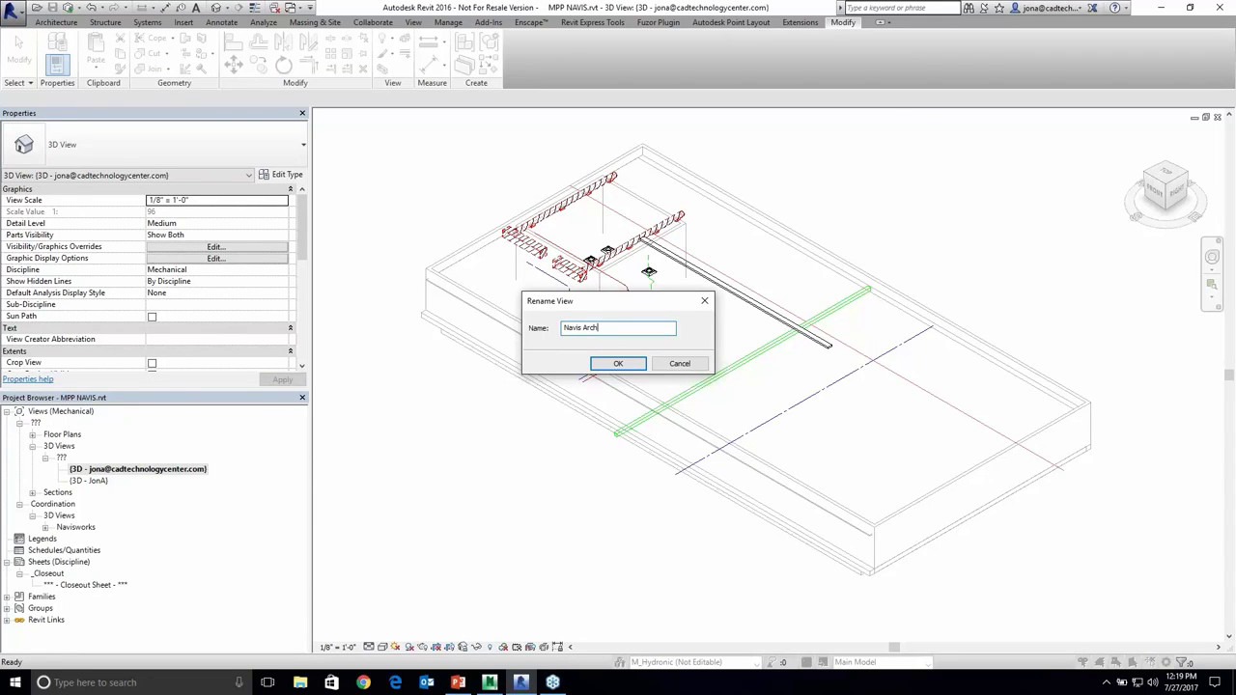
# - Finish renaming the 3D view as Navis Arch and hide all its worksets except Link_Arch
pyautogui.click(616, 367)
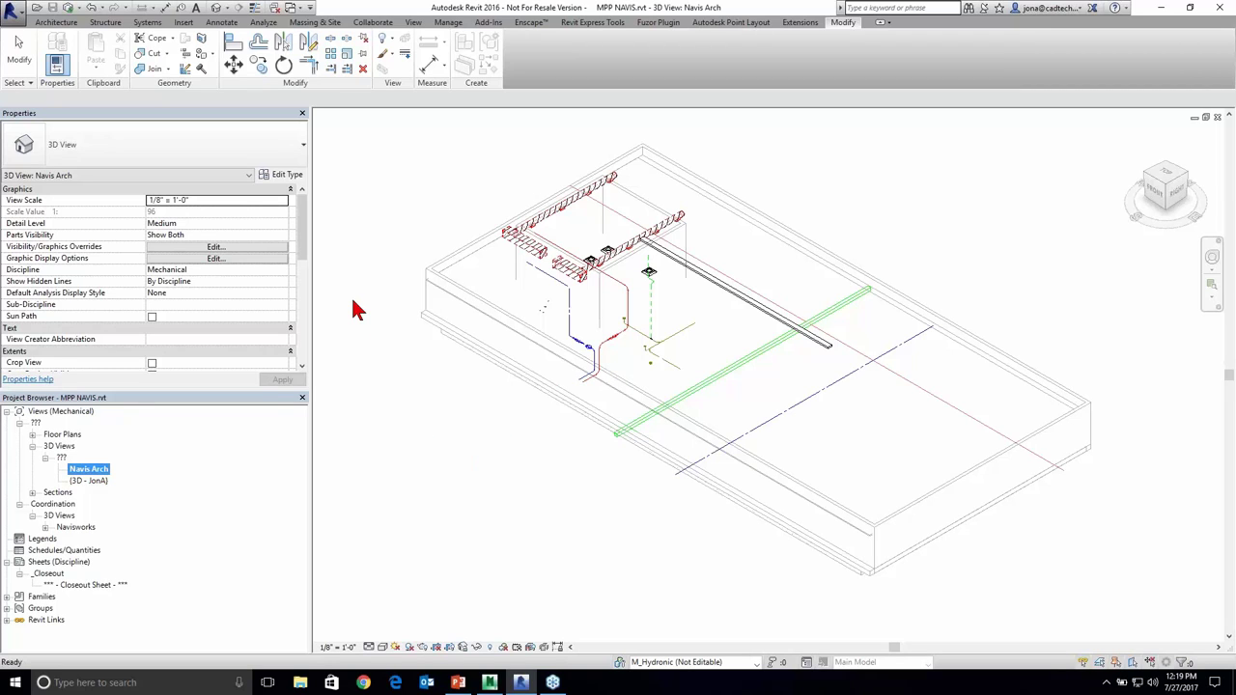
pyautogui.click(258, 248)
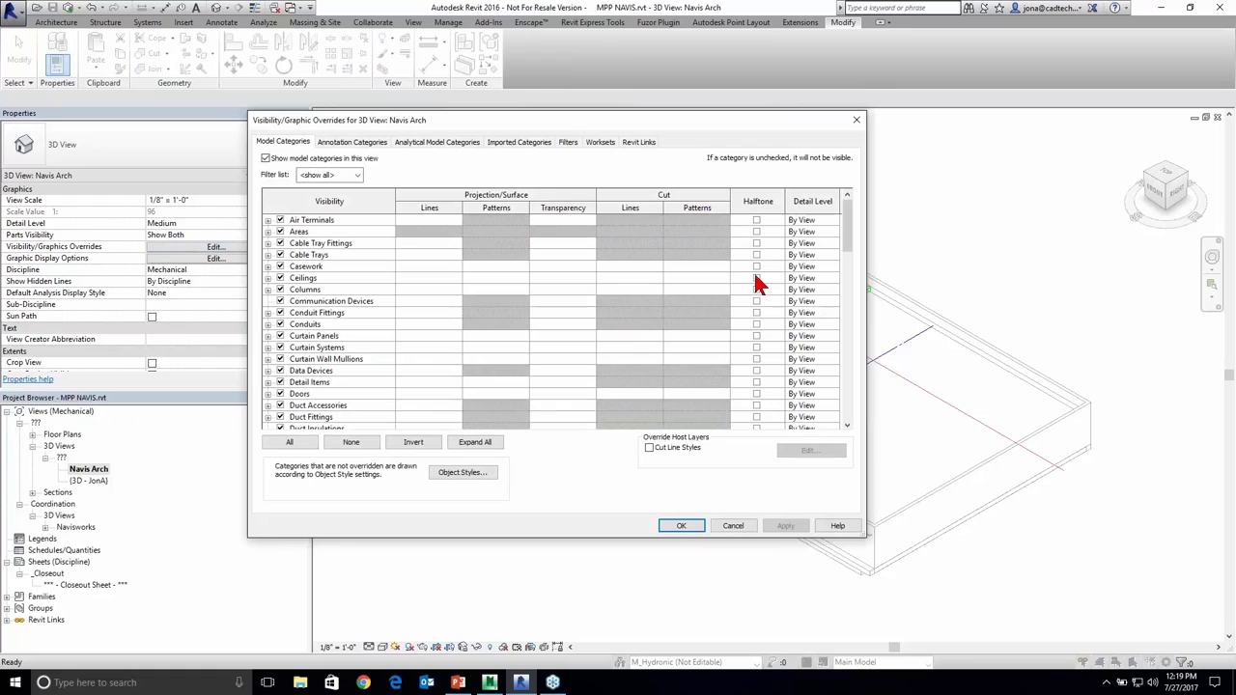
pyautogui.click(600, 142)
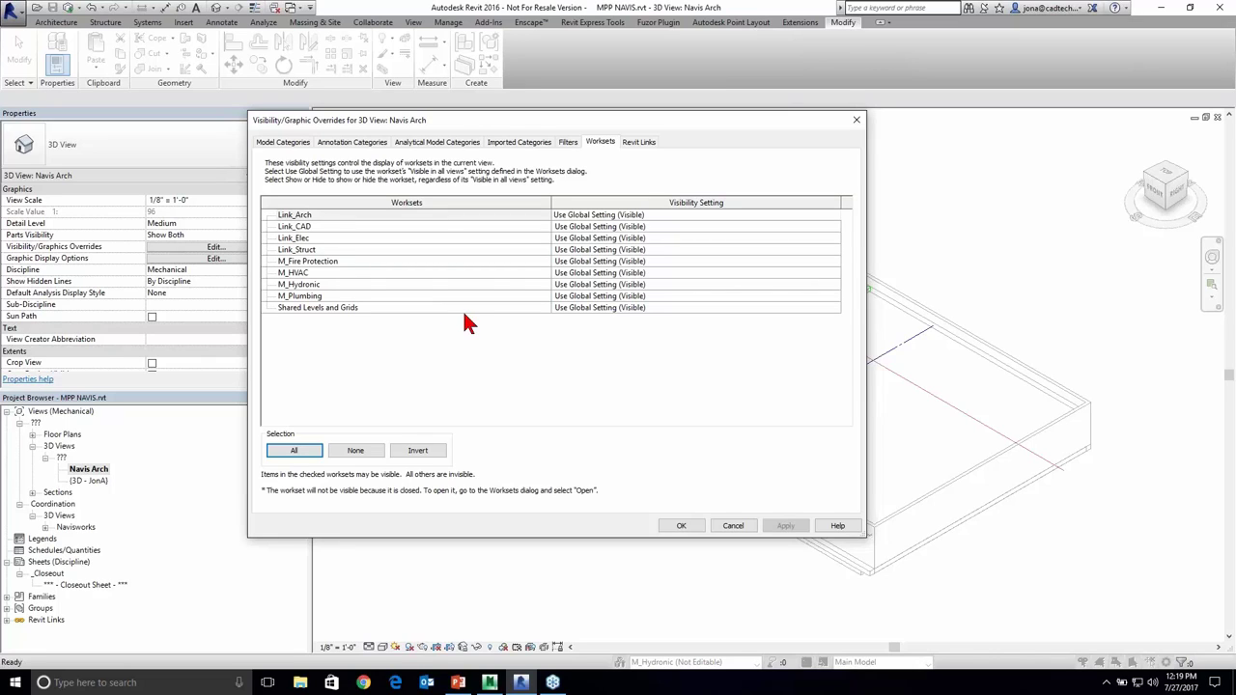
pyautogui.click(487, 226)
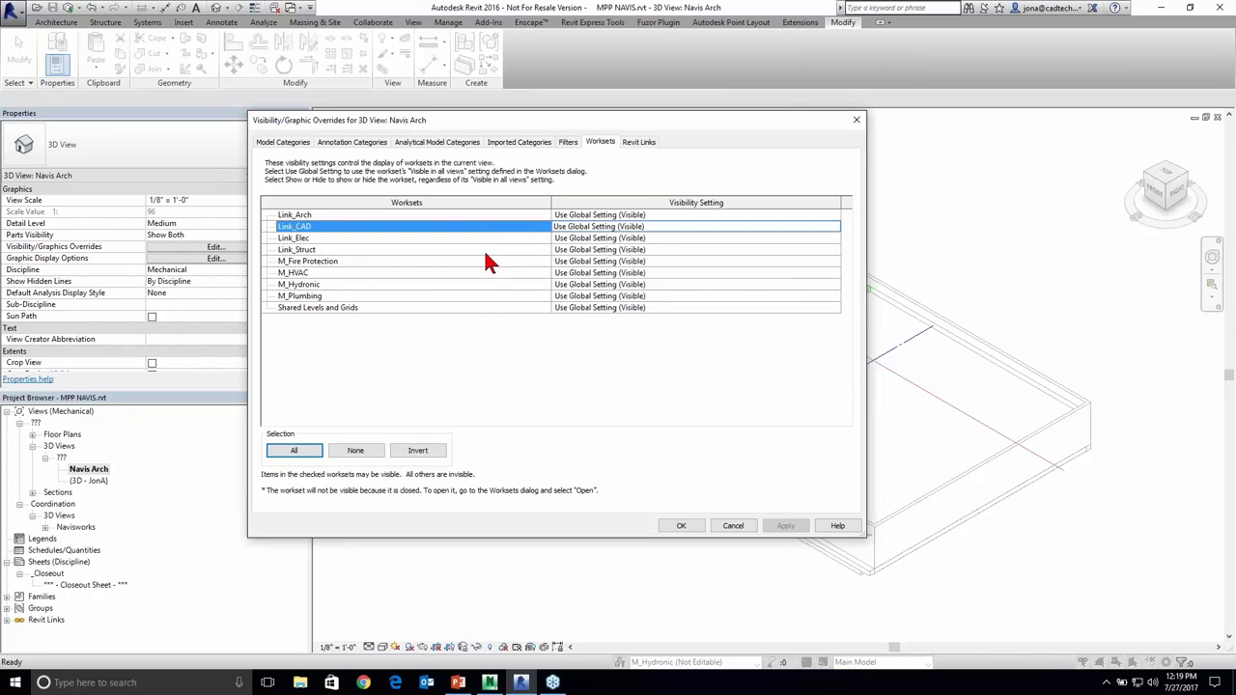
pyautogui.keyDown('shift'); pyautogui.click(464, 307); pyautogui.keyUp('shift')
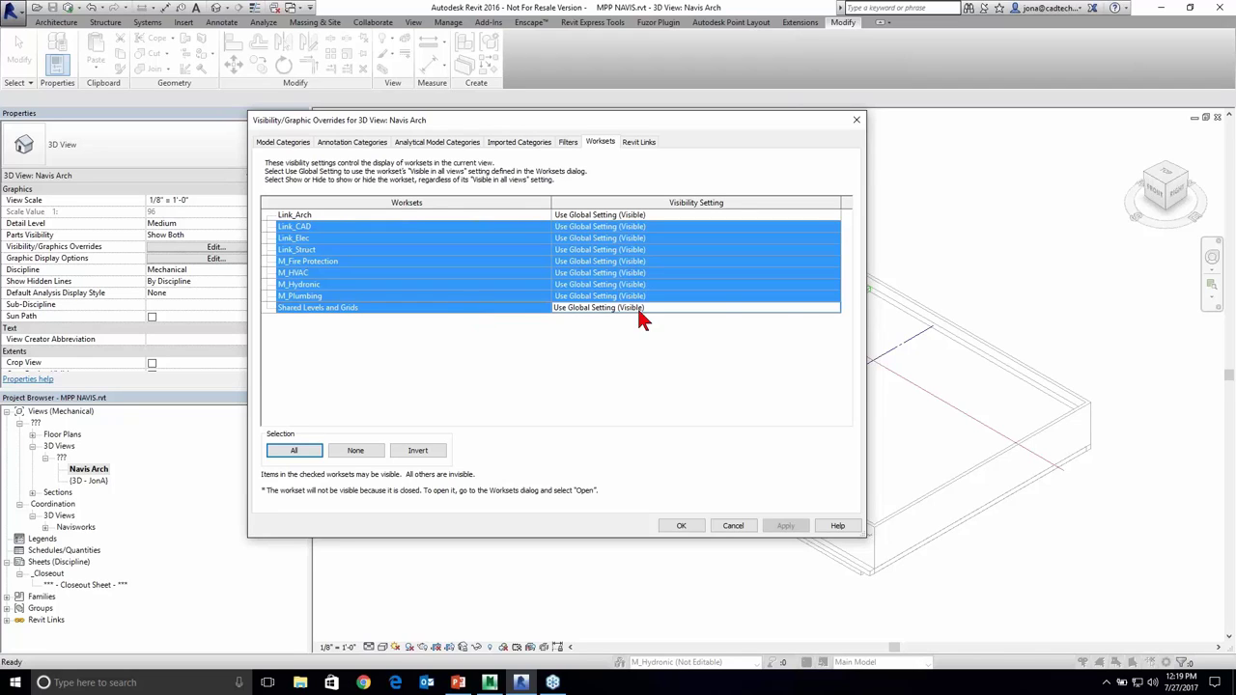
pyautogui.click(833, 307)
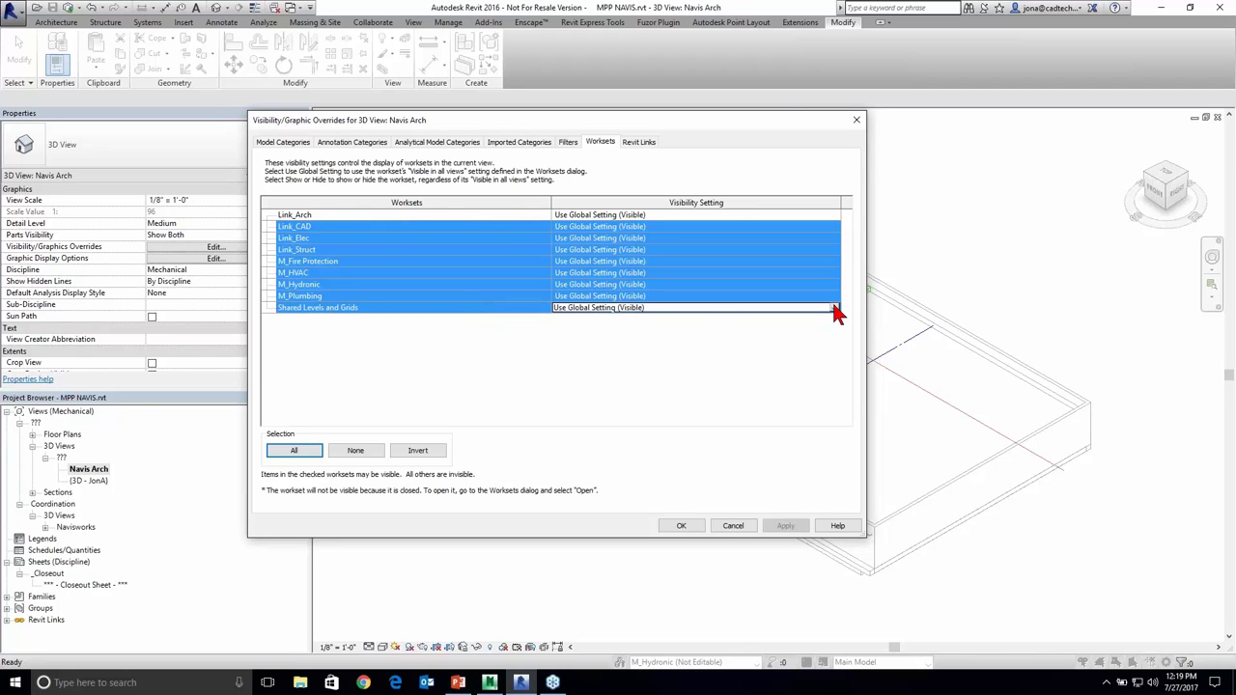
pyautogui.click(834, 307)
pyautogui.click(834, 308)
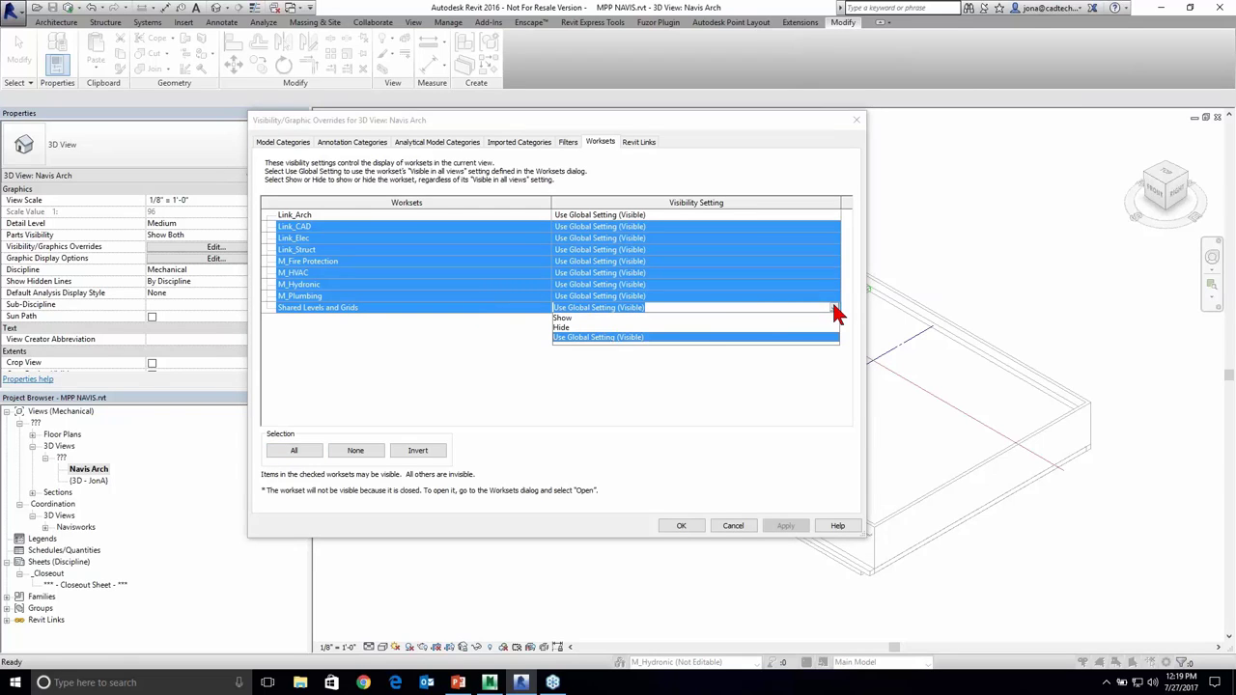
pyautogui.click(560, 328)
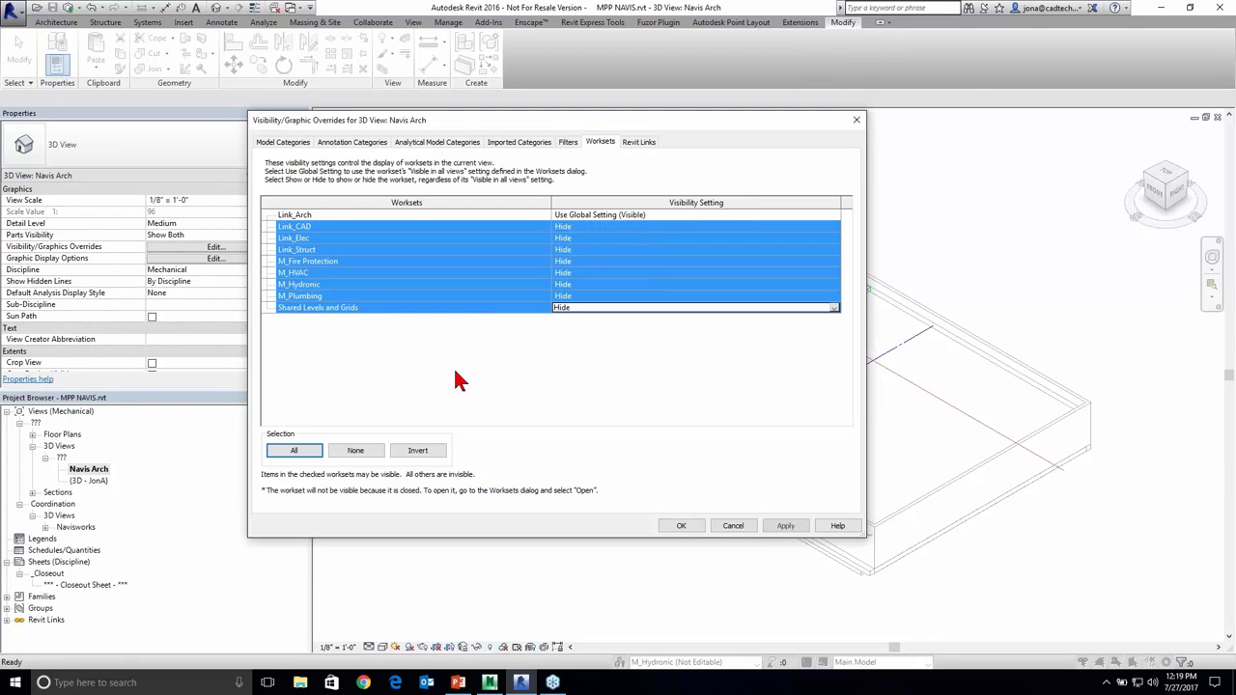
pyautogui.click(681, 527)
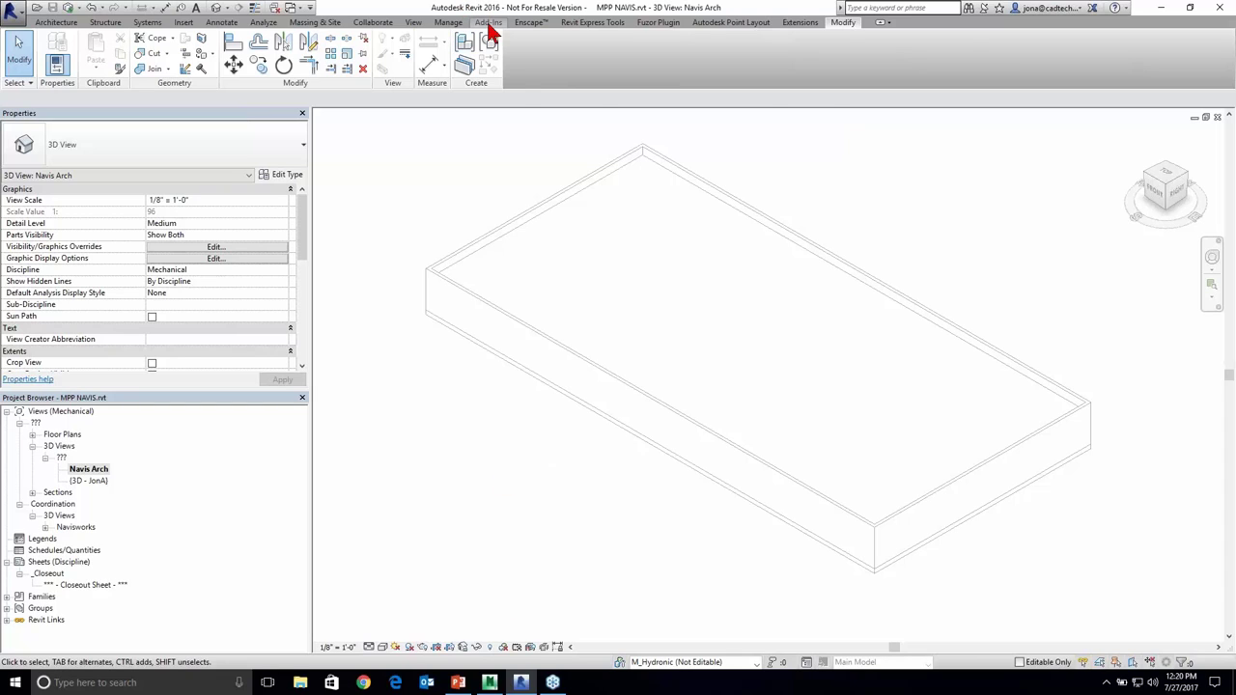
# - Start a Navisworks 2016 export of the Navis Arch view and review the Revit file reader settings
pyautogui.click(488, 24)
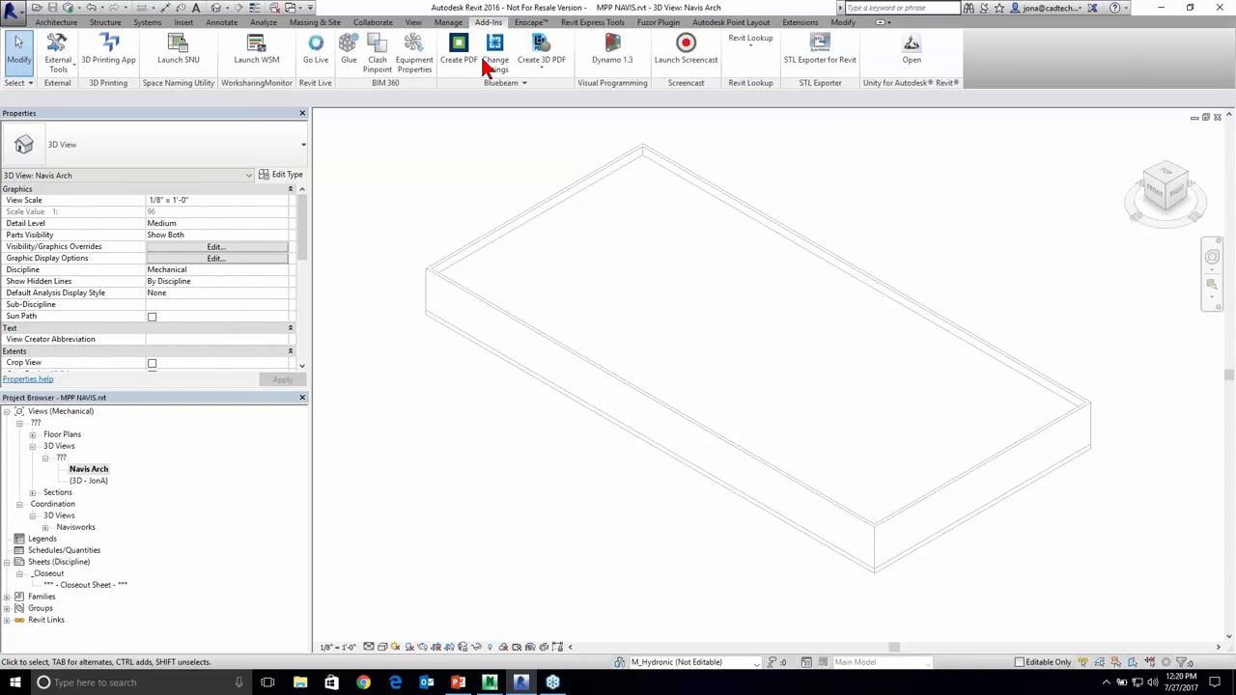
pyautogui.click(58, 70)
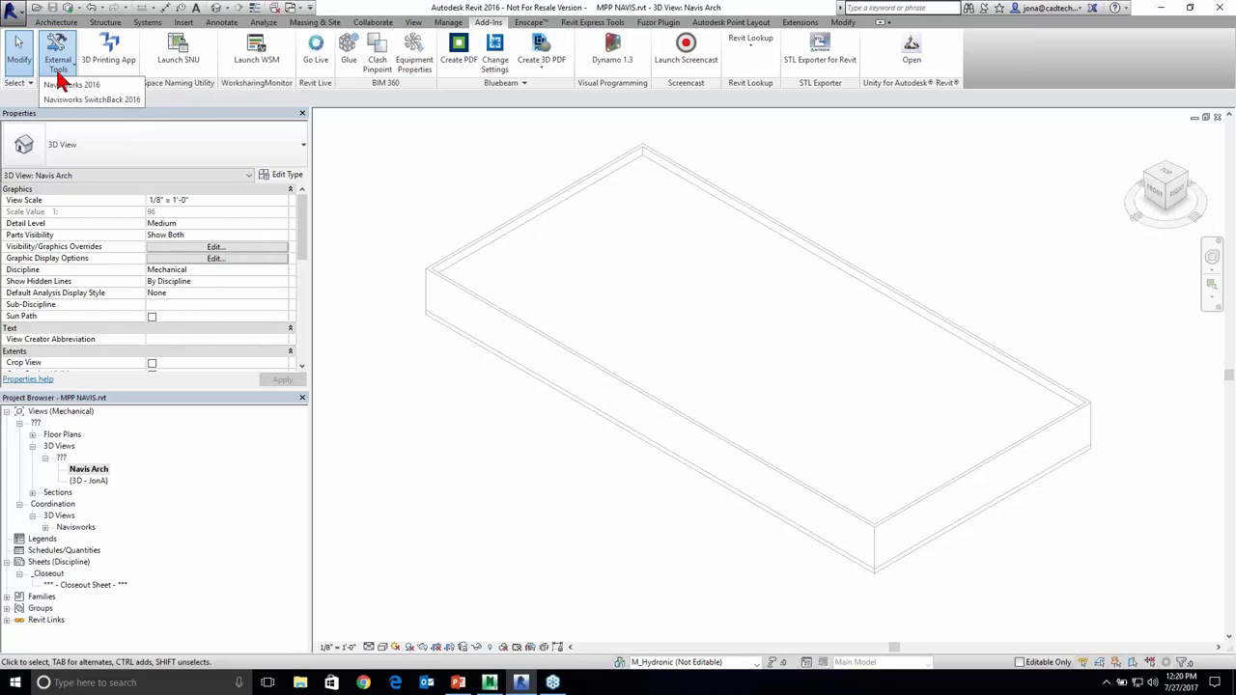
pyautogui.click(70, 85)
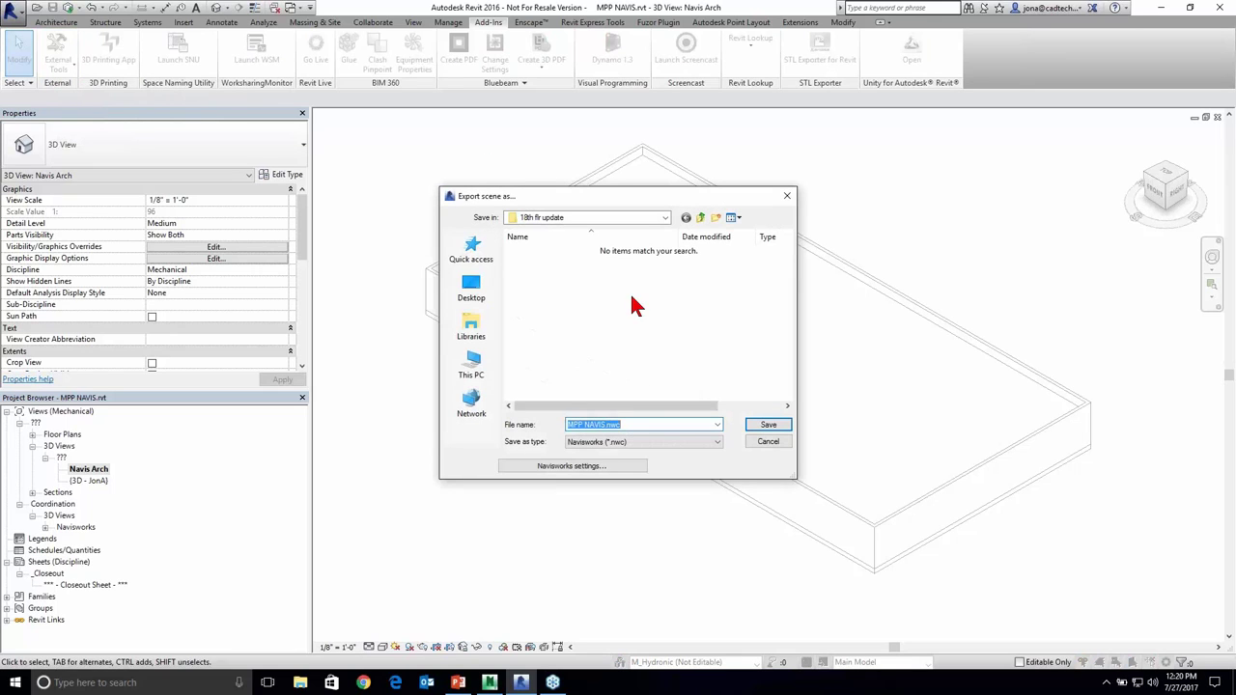
pyautogui.click(618, 471)
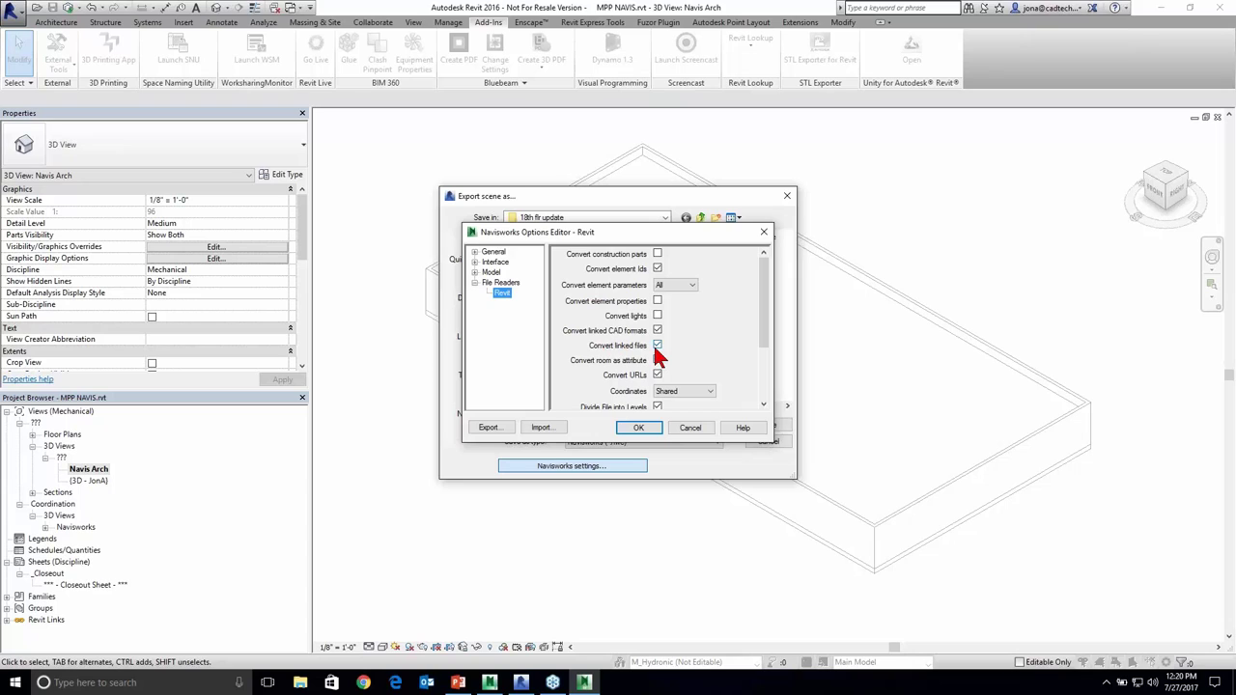
pyautogui.click(691, 427)
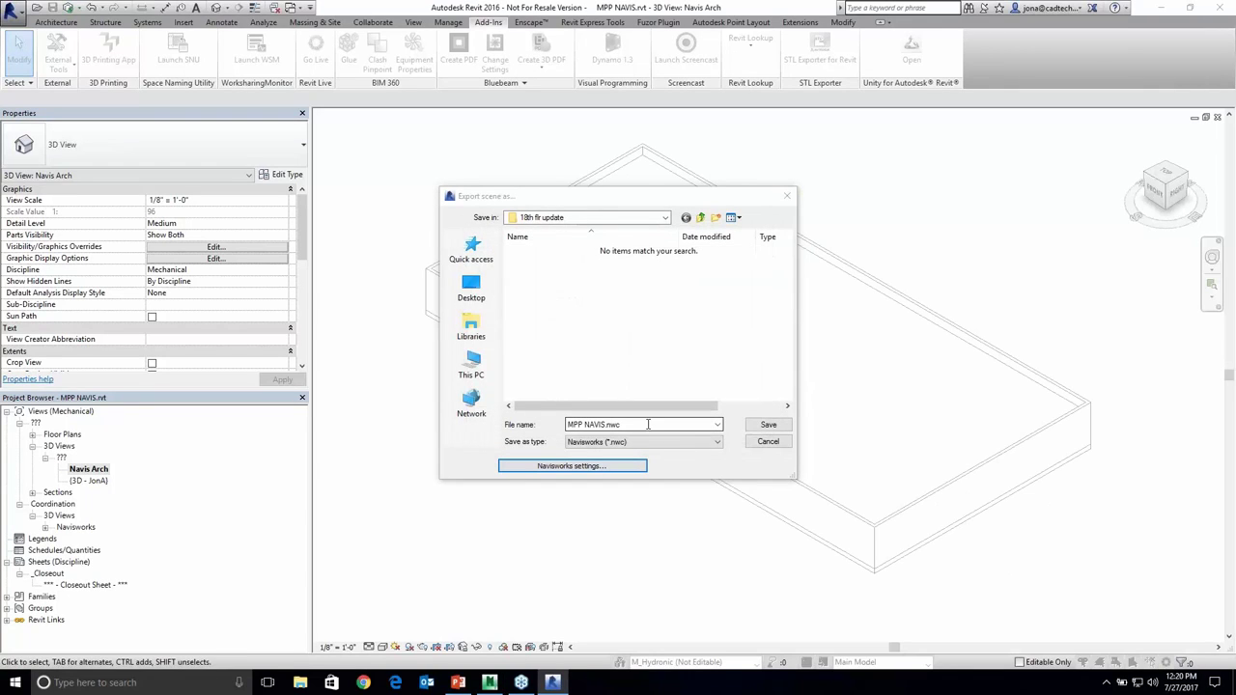
# - Save the exported scene to the Desktop as a Navisworks NWC file named after the architectural view
pyautogui.click(586, 425)
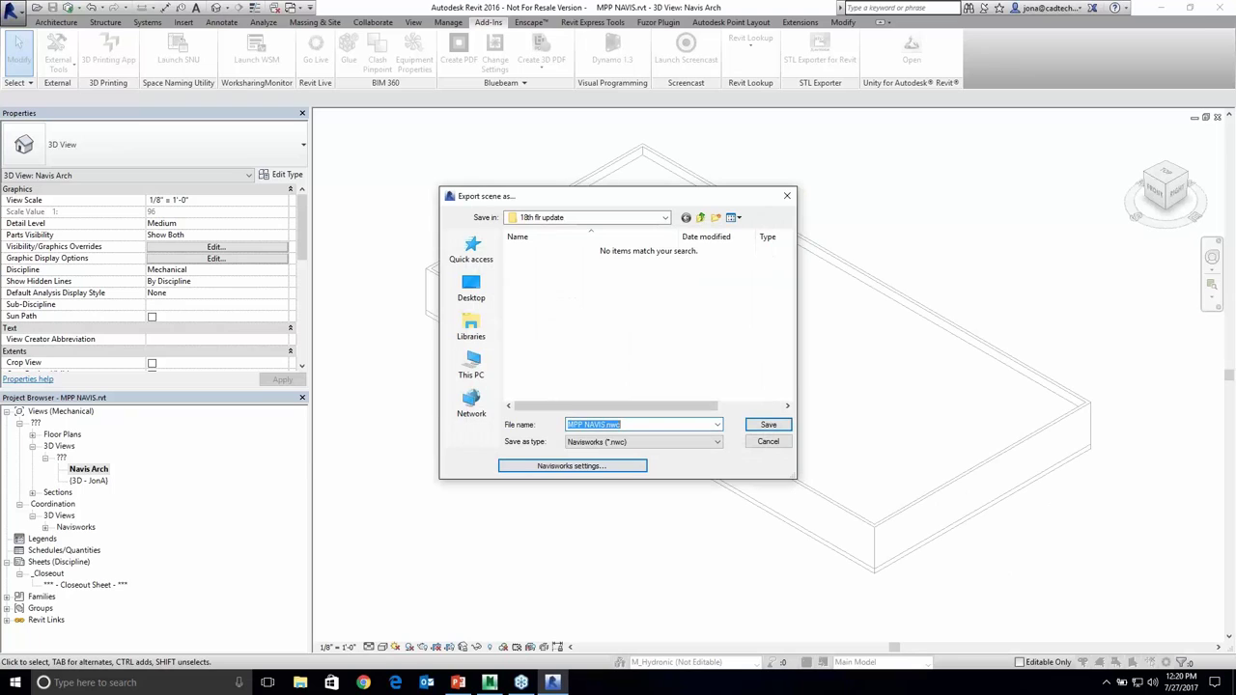
pyautogui.click(664, 217)
pyautogui.click(546, 364)
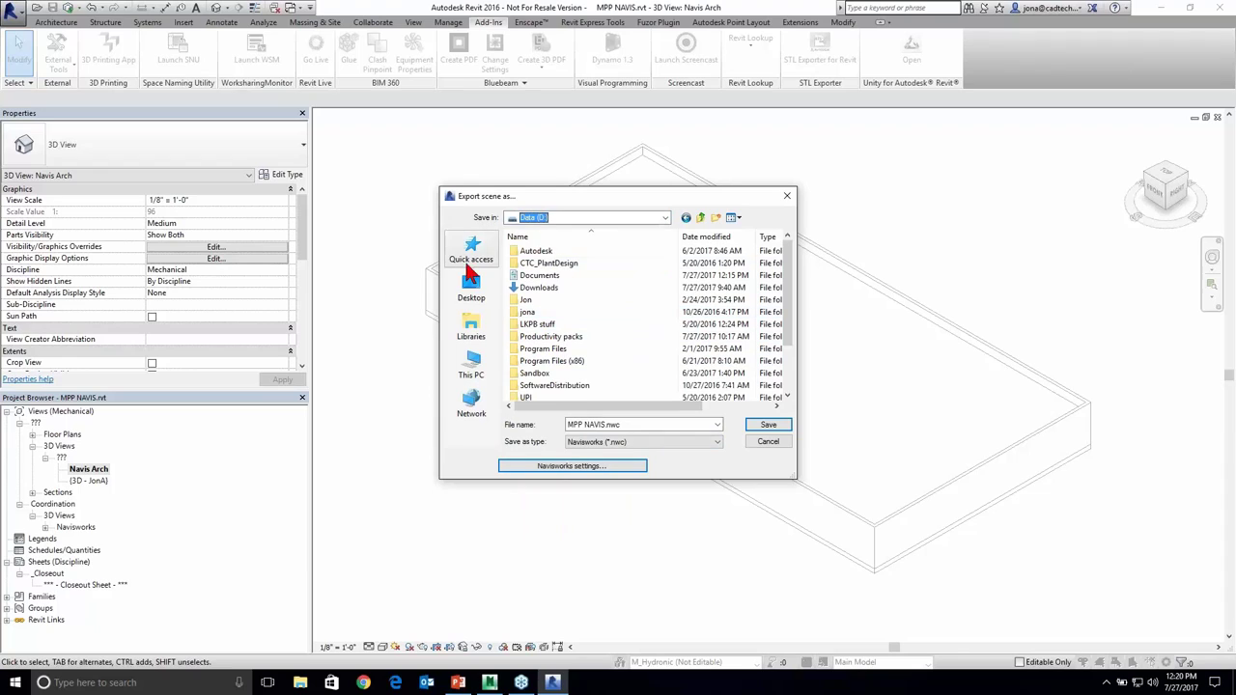
pyautogui.click(471, 287)
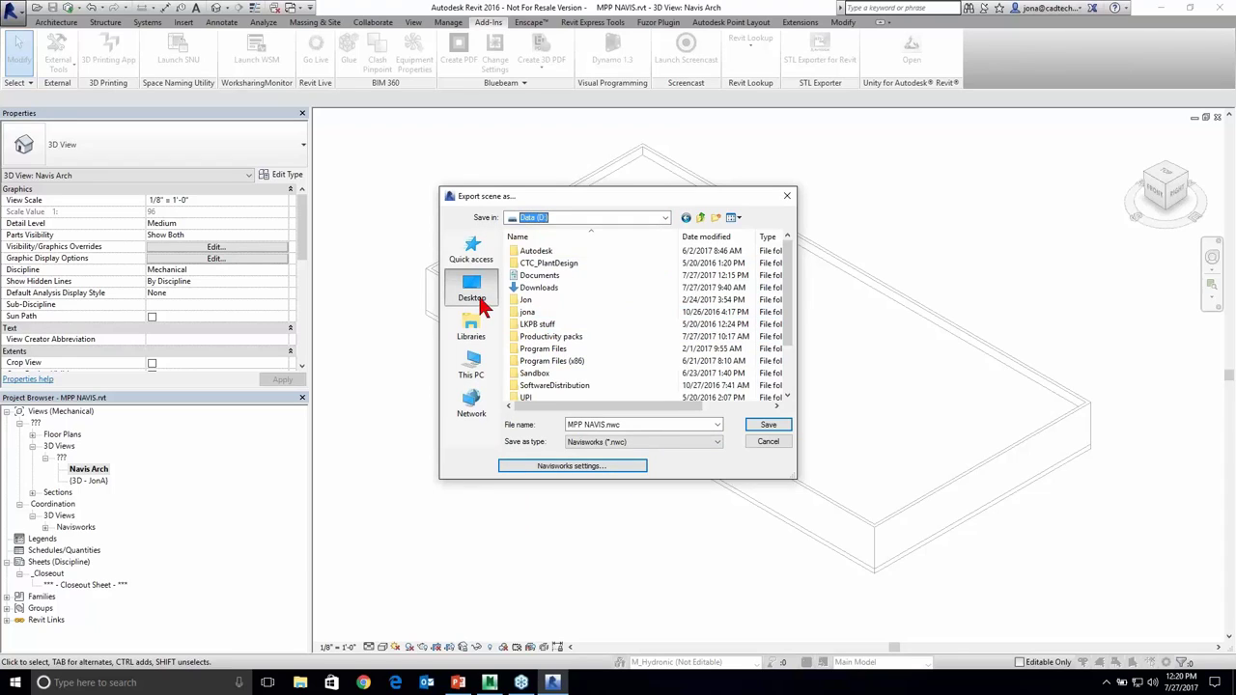
pyautogui.click(587, 424)
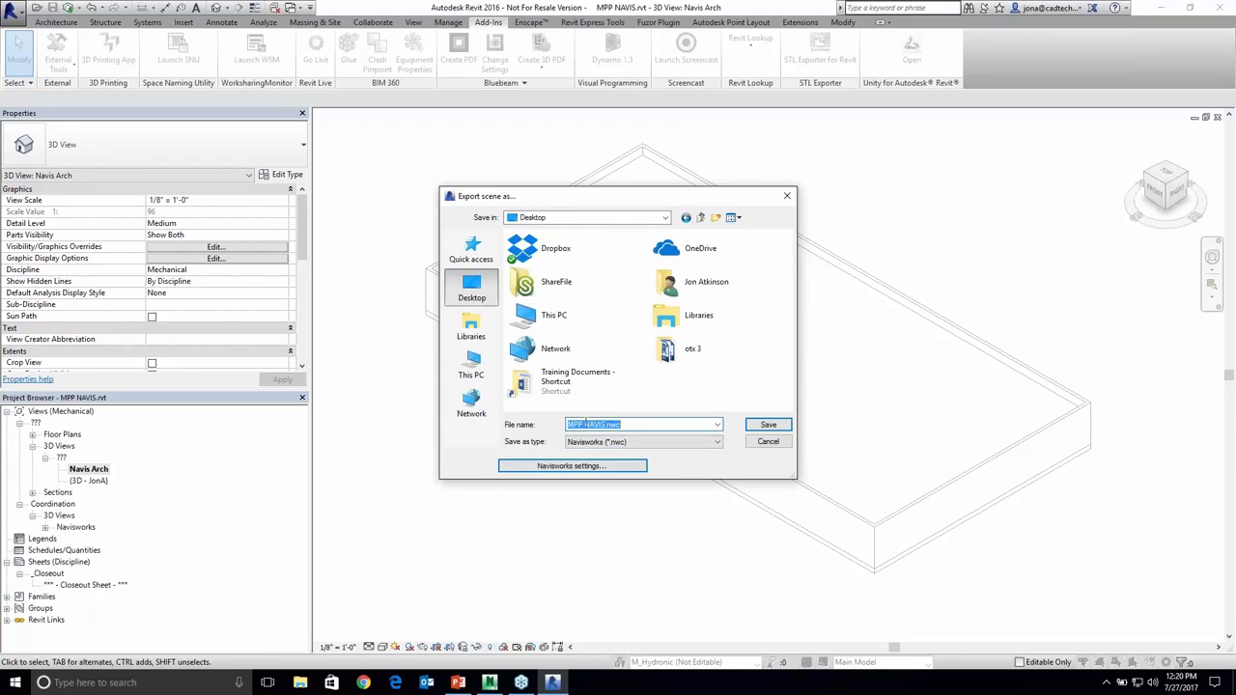
pyautogui.write('va')
pyautogui.write('Na')
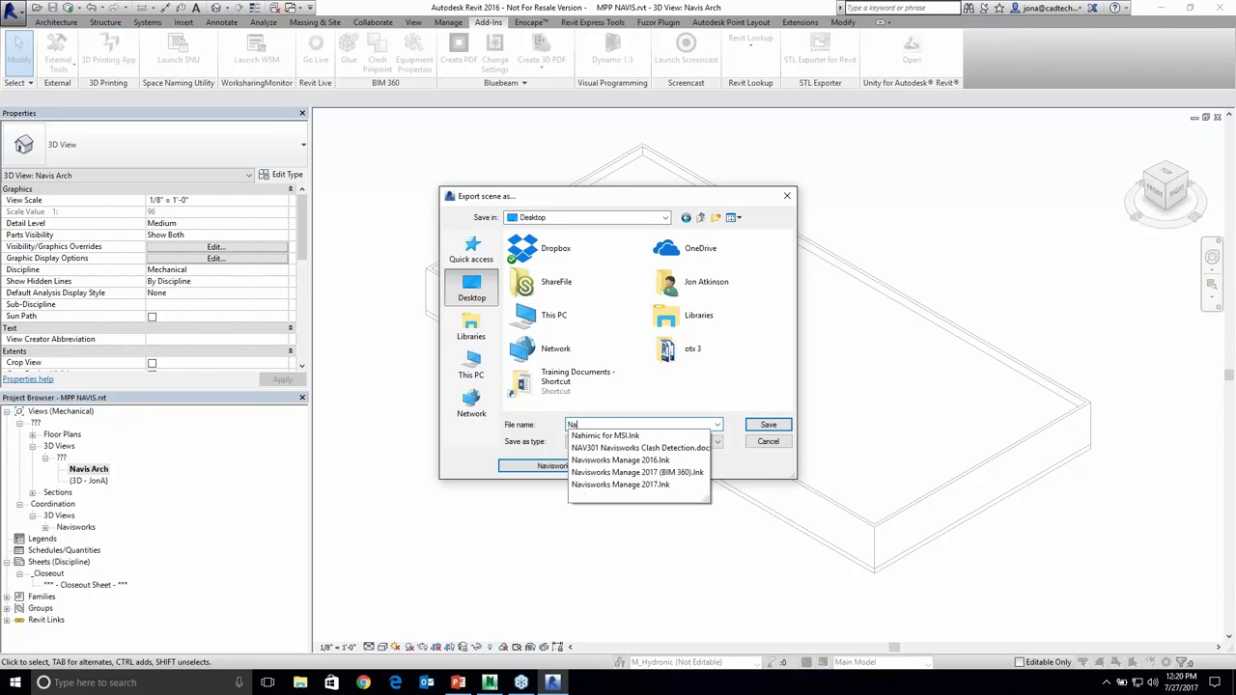
pyautogui.write('ci')
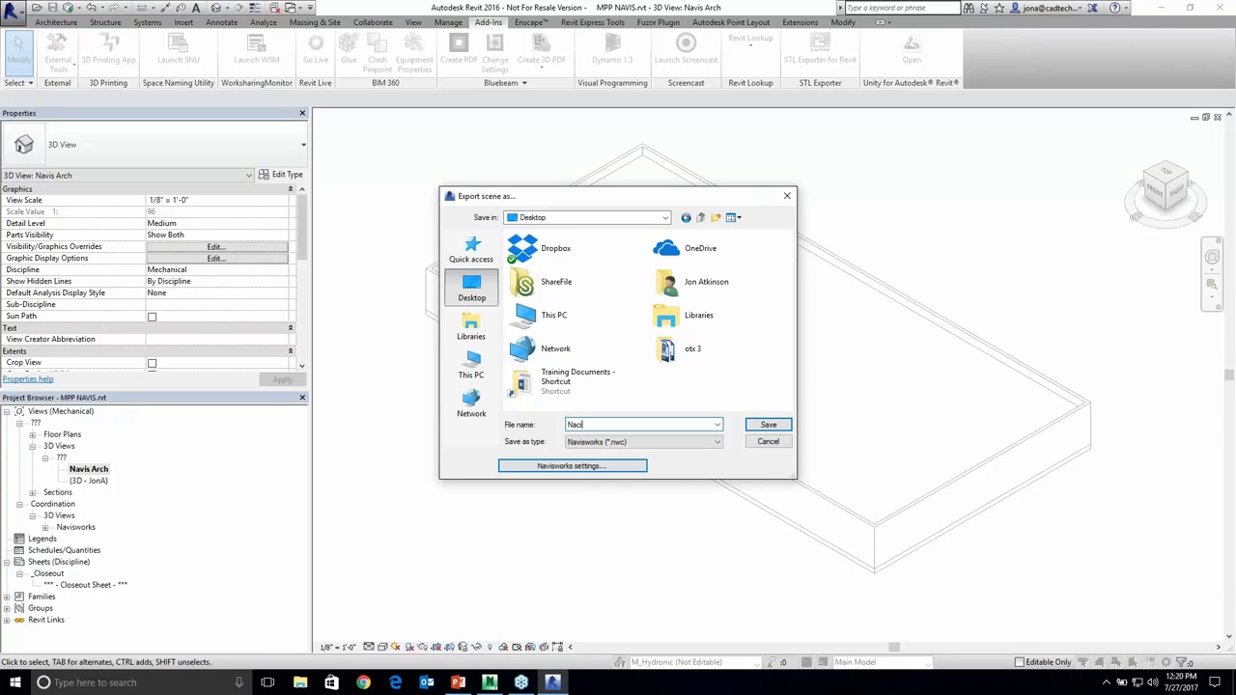
pyautogui.write('s ARCH')
pyautogui.click(766, 426)
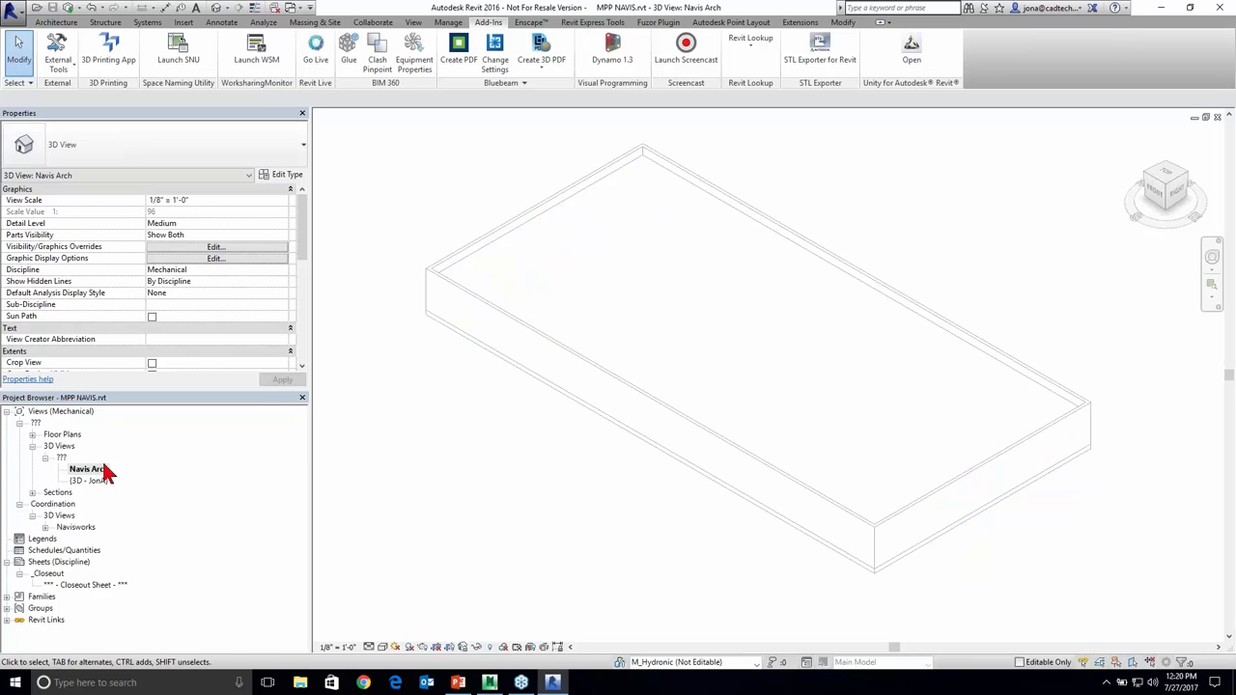
# - Duplicate the Navis Arch view and rename the copy as Navis HVAC
pyautogui.rightClick(91, 470)
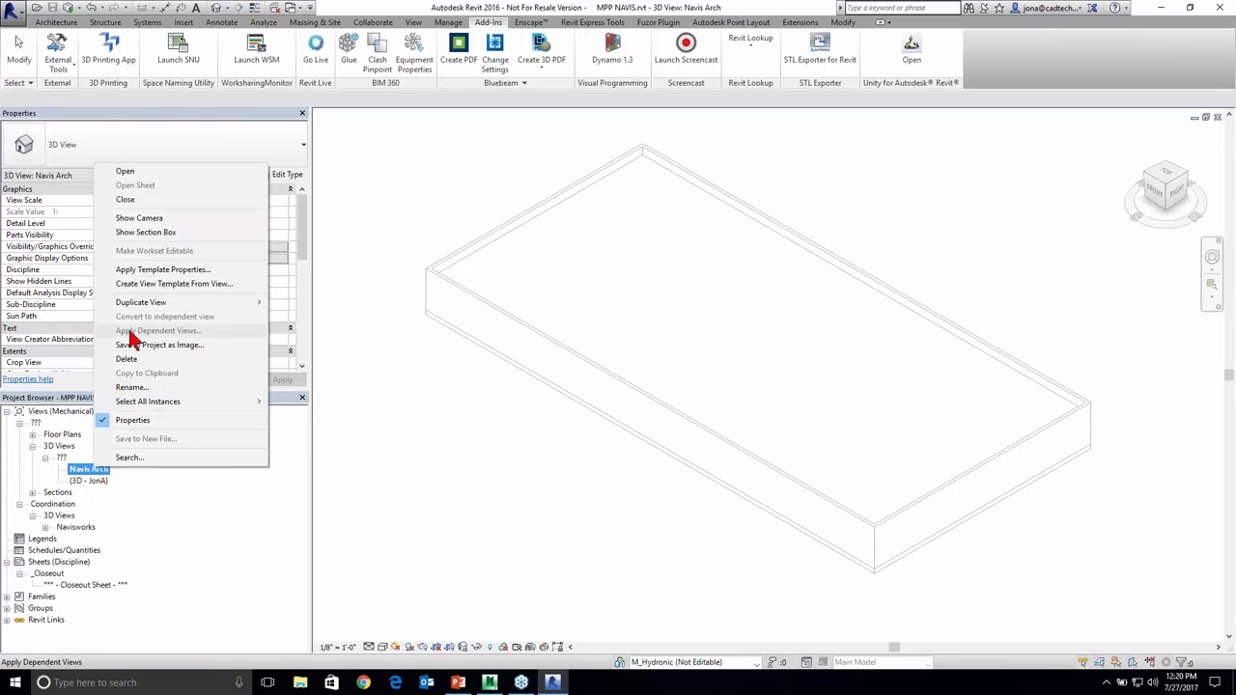
pyautogui.moveTo(142, 305)
pyautogui.click(326, 304)
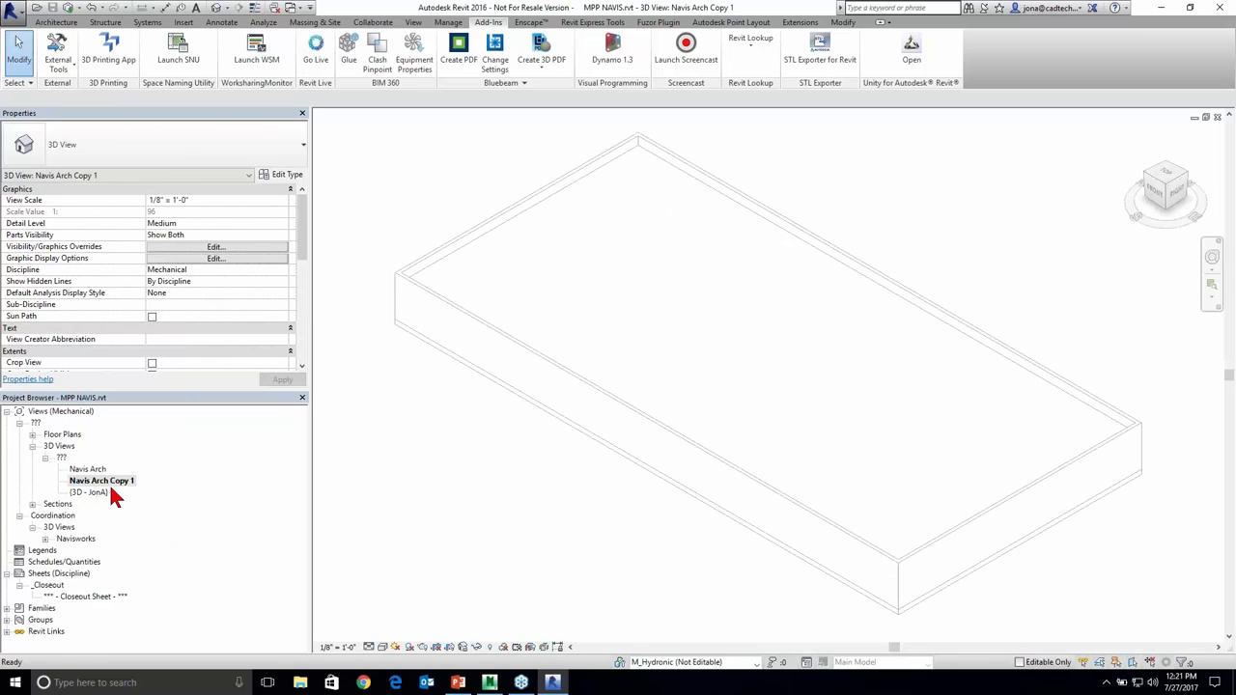
pyautogui.rightClick(111, 483)
pyautogui.click(150, 403)
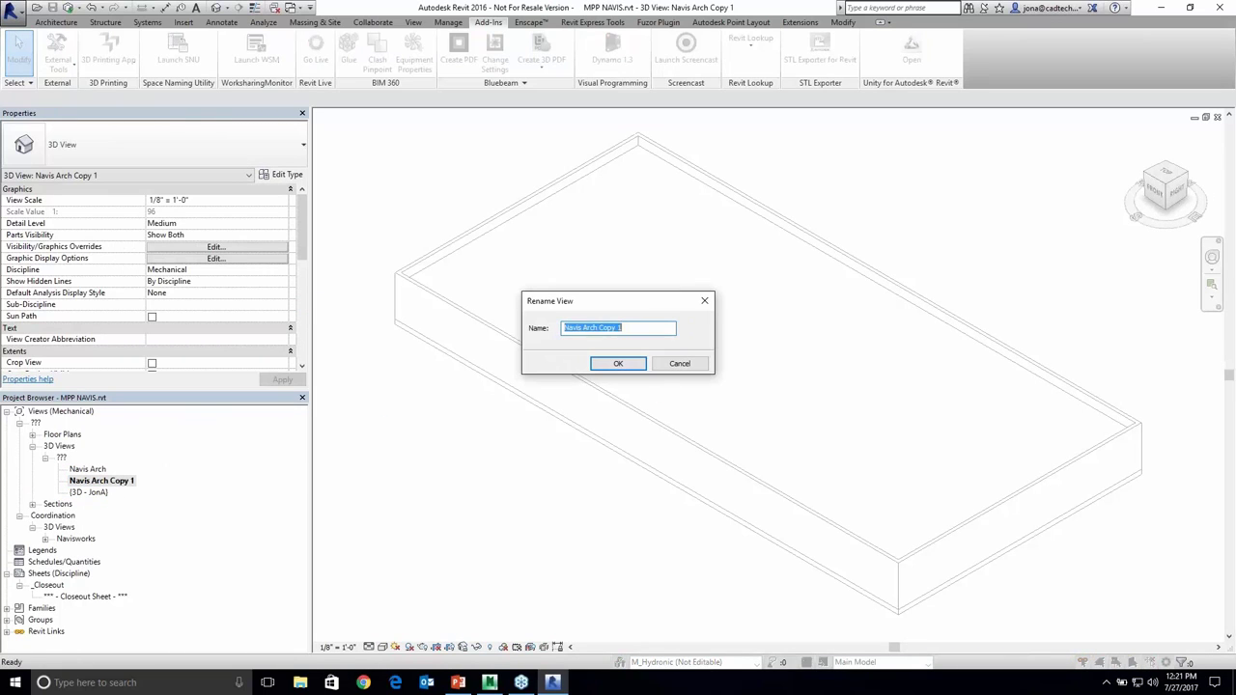
pyautogui.moveTo(583, 328); pyautogui.dragTo(651, 330)
pyautogui.press('BackSpace')
pyautogui.click(617, 363)
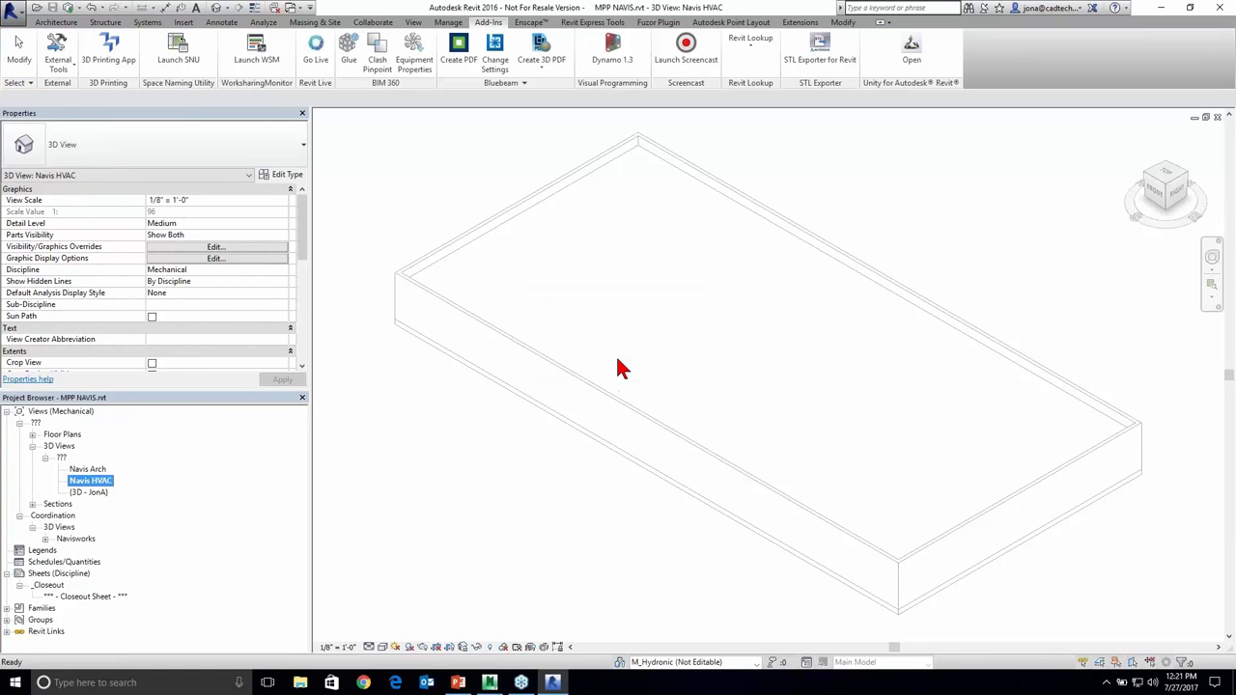
# - Set the M_HVAC workset to Use Global Setting (Visible) and hide Link_Arch in the Navis HVAC view
pyautogui.click(232, 248)
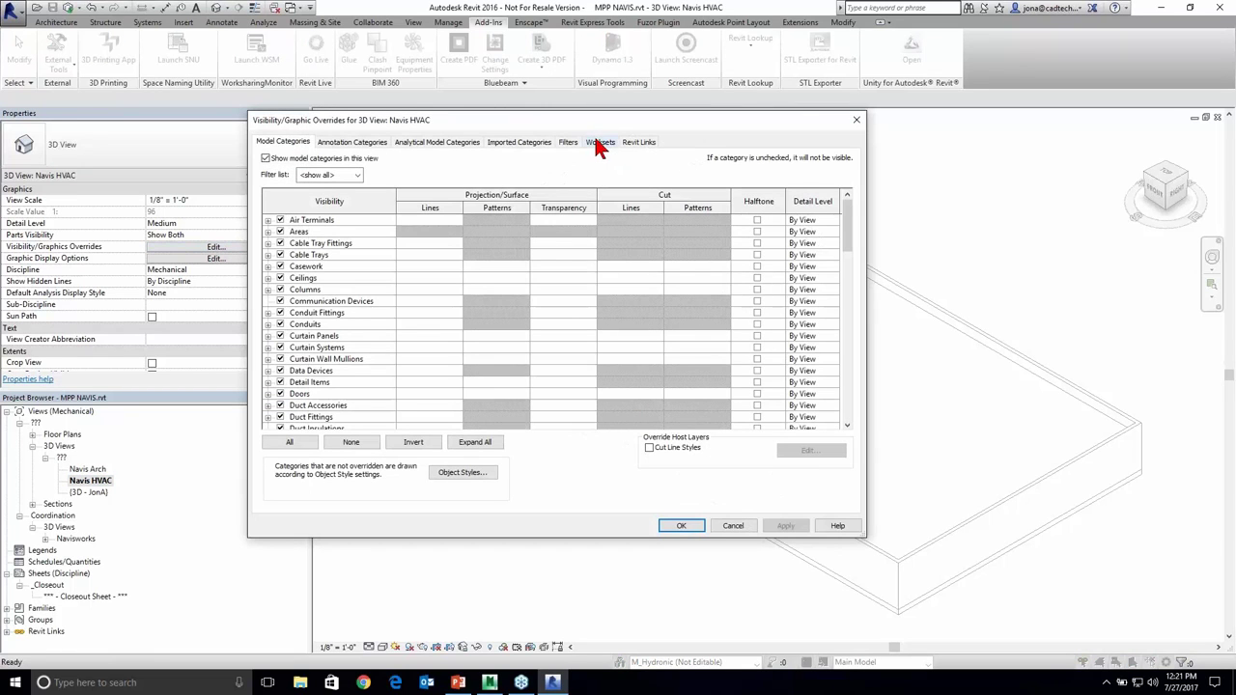
pyautogui.click(600, 143)
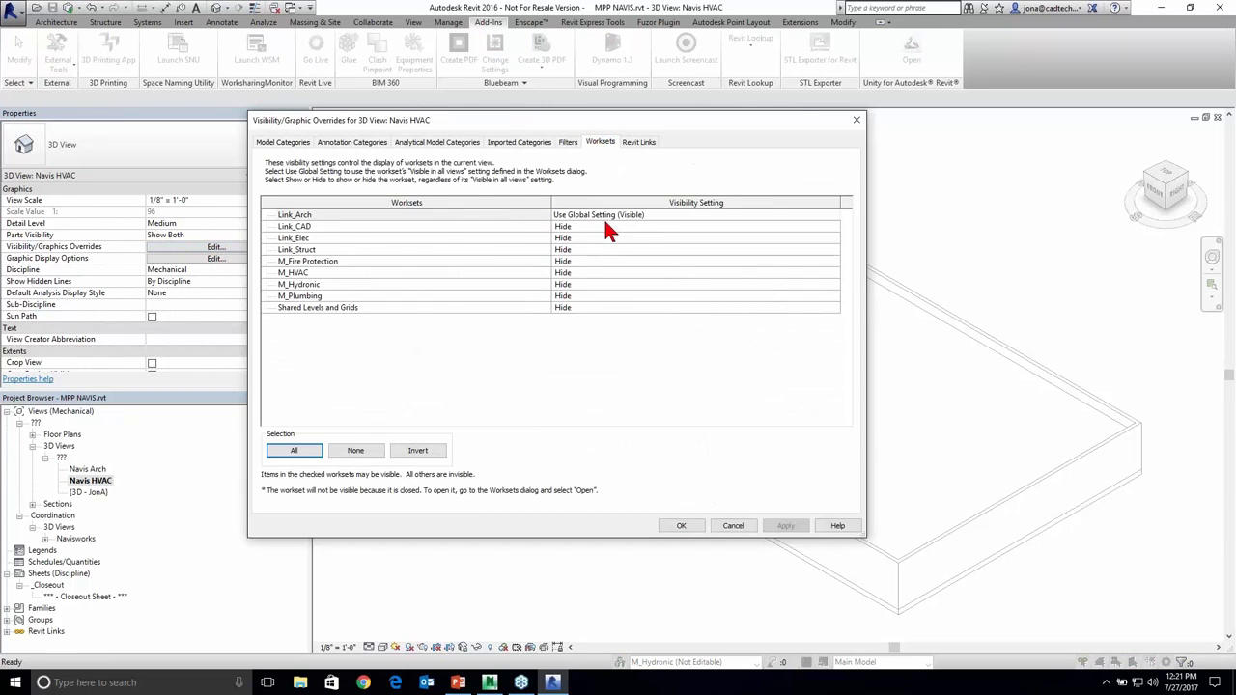
pyautogui.click(354, 273)
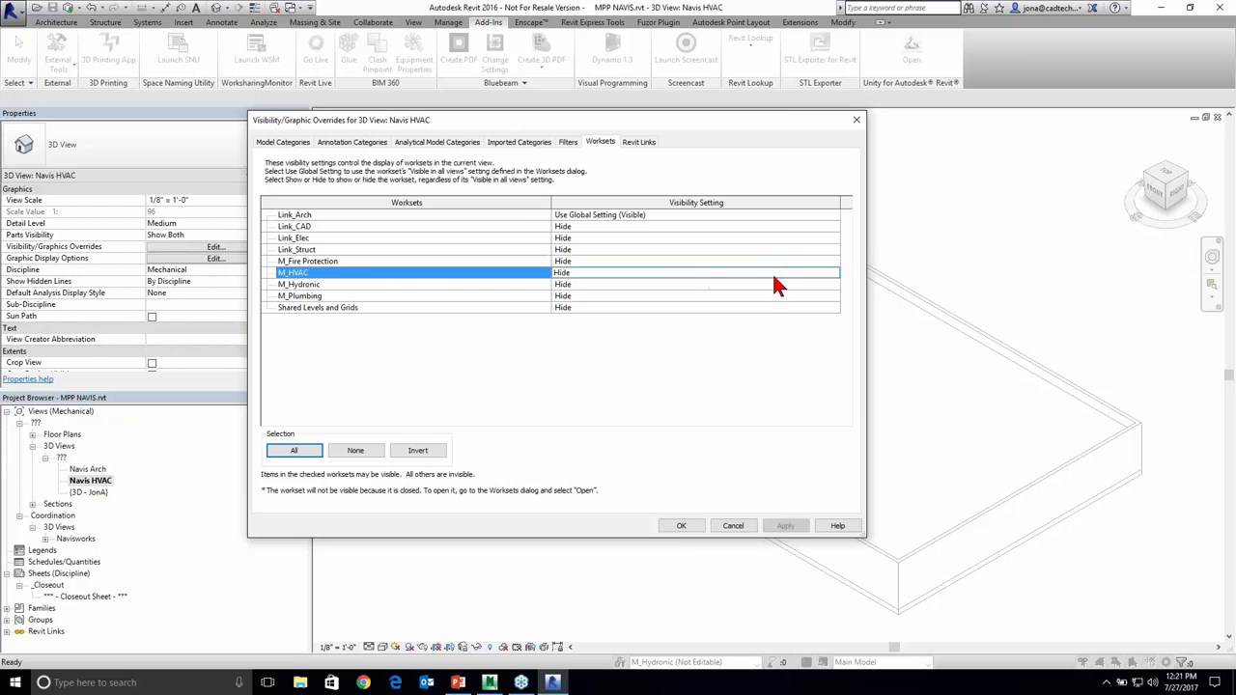
pyautogui.click(779, 274)
pyautogui.click(832, 274)
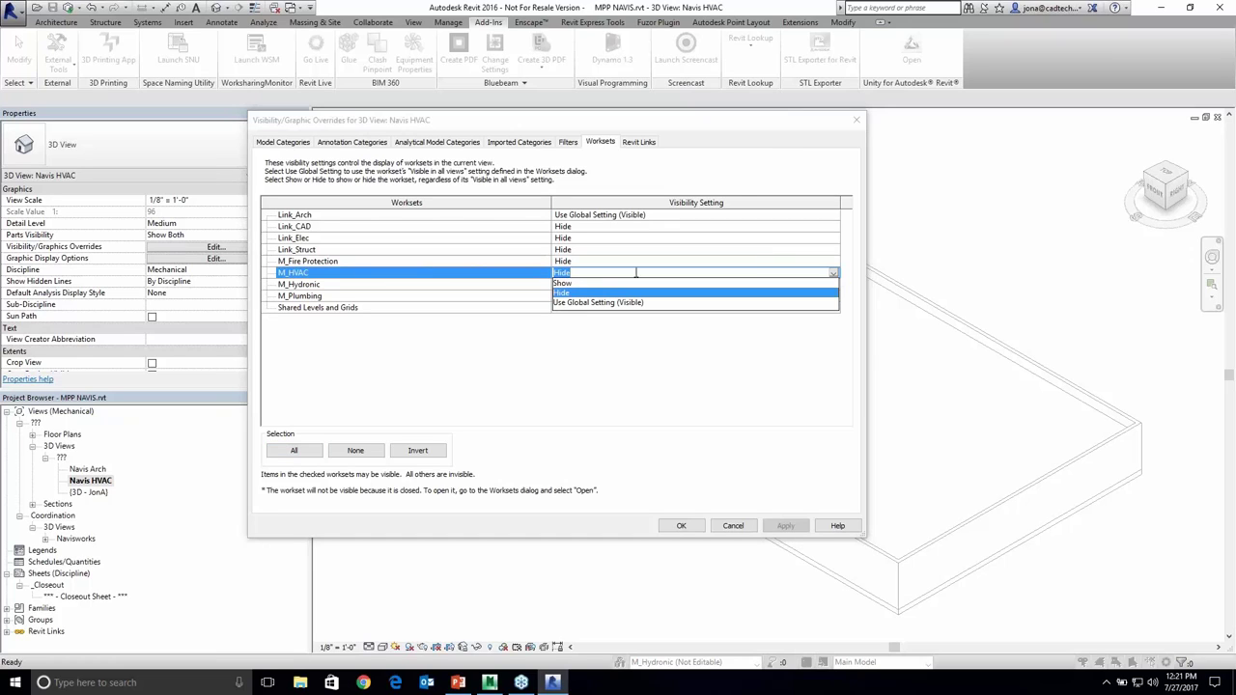
pyautogui.click(580, 302)
pyautogui.click(688, 214)
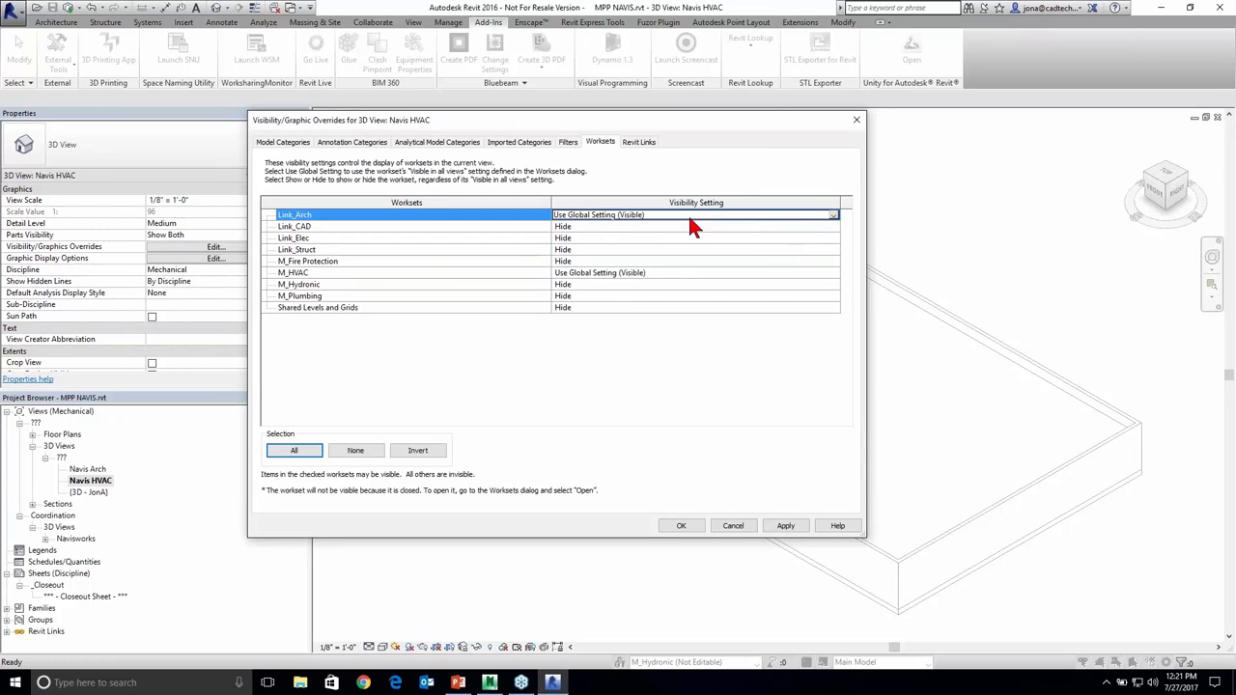
pyautogui.click(832, 215)
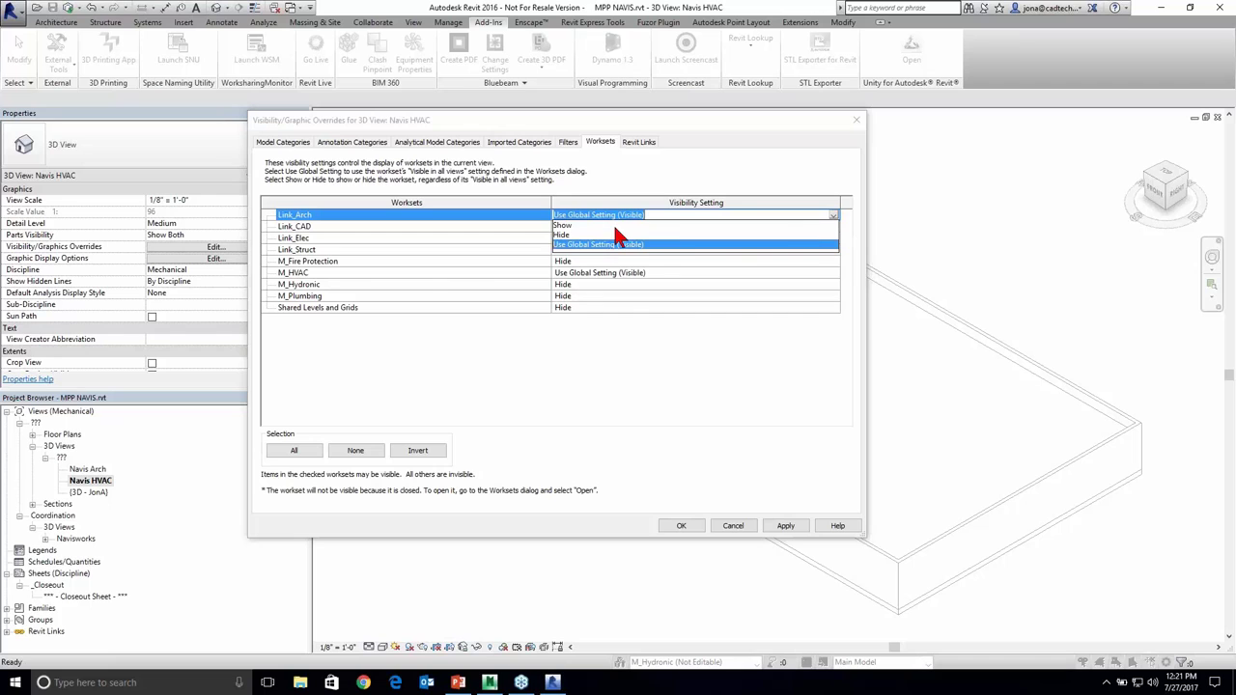
pyautogui.click(565, 236)
pyautogui.click(679, 529)
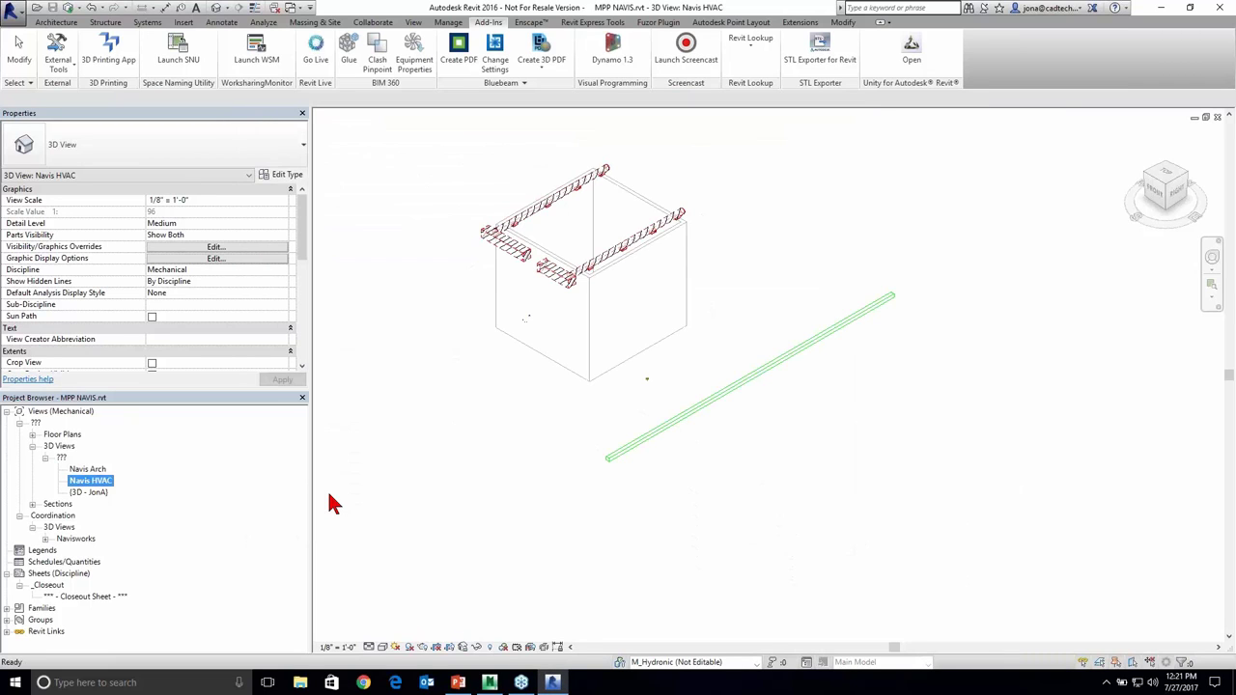
# - Check the box walls in the Navis HVAC view by selecting one wall, followed by the whole connected chain
pyautogui.click(591, 341)
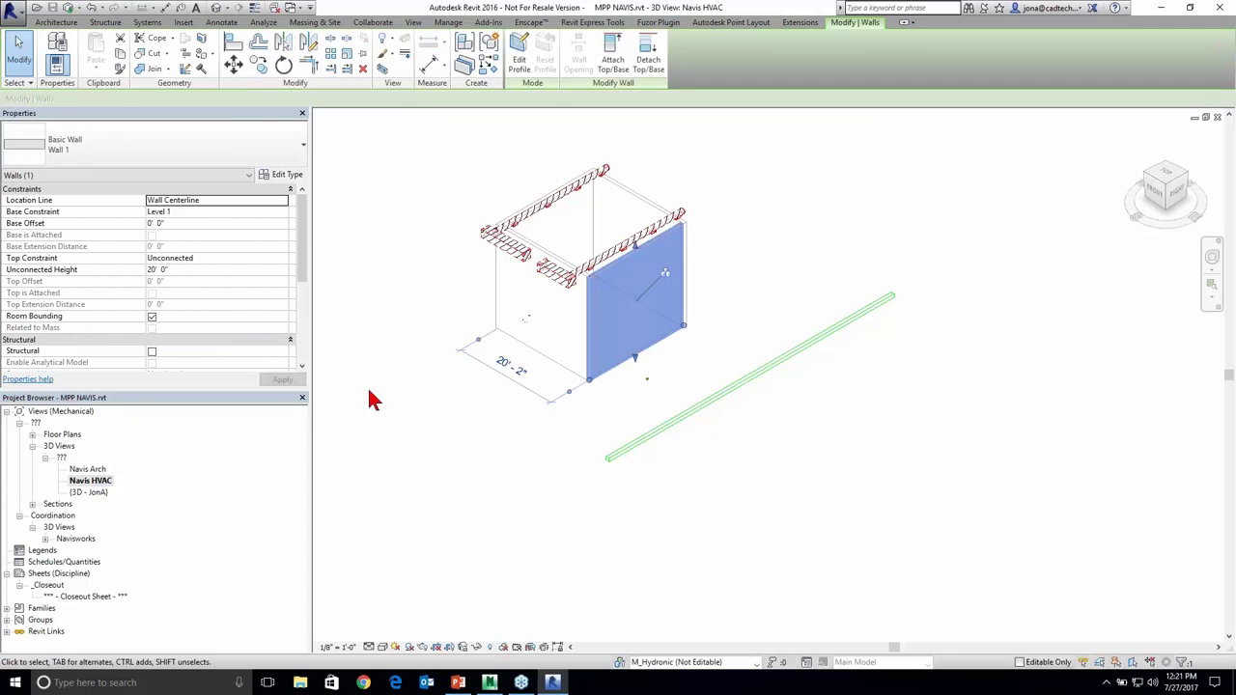
pyautogui.click(451, 379)
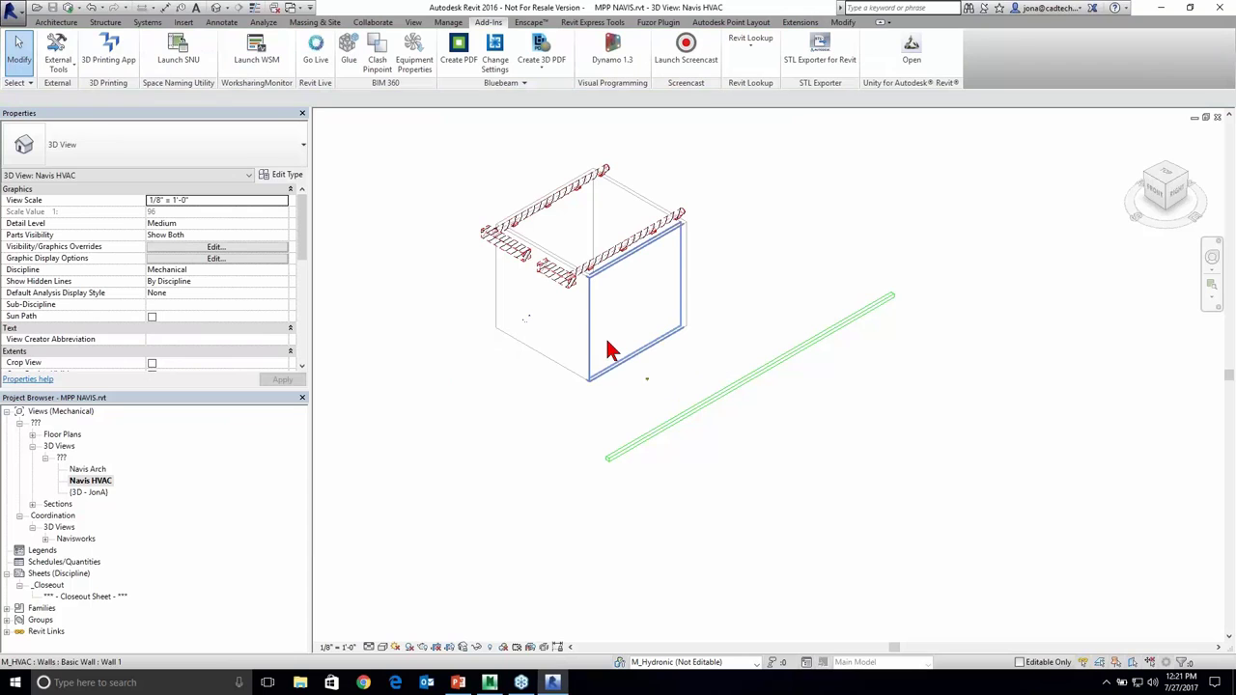
pyautogui.press('Tab')
pyautogui.click(542, 350)
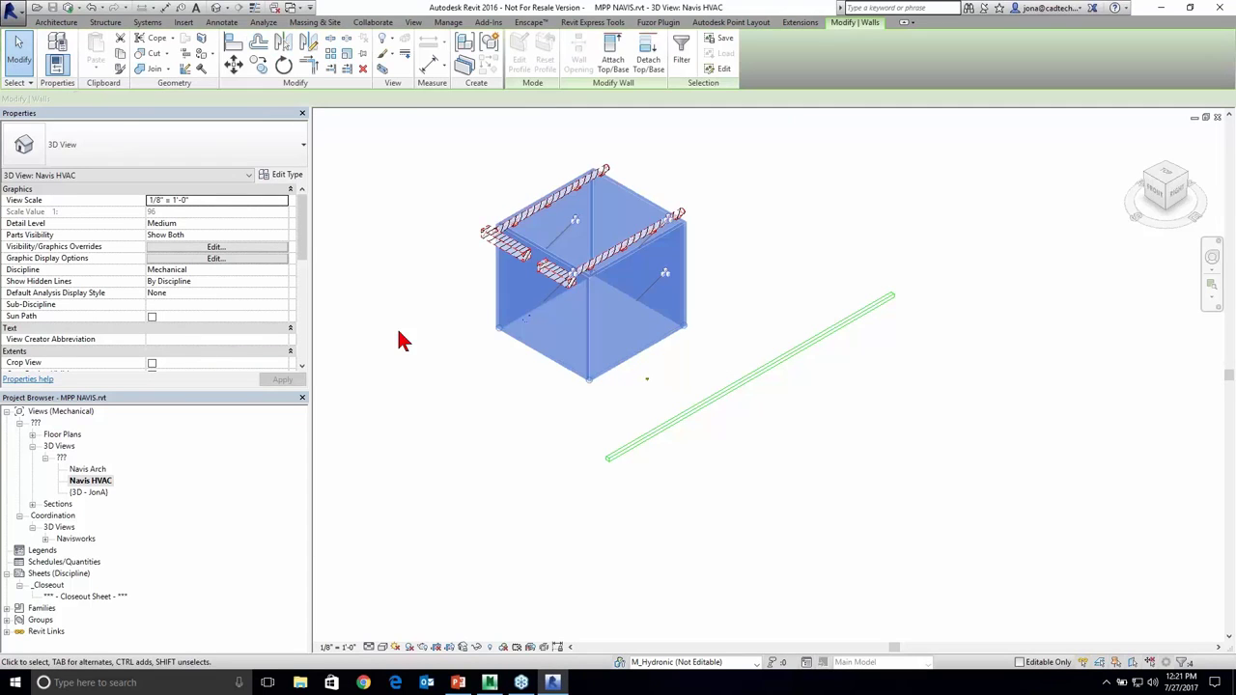
pyautogui.click(354, 260)
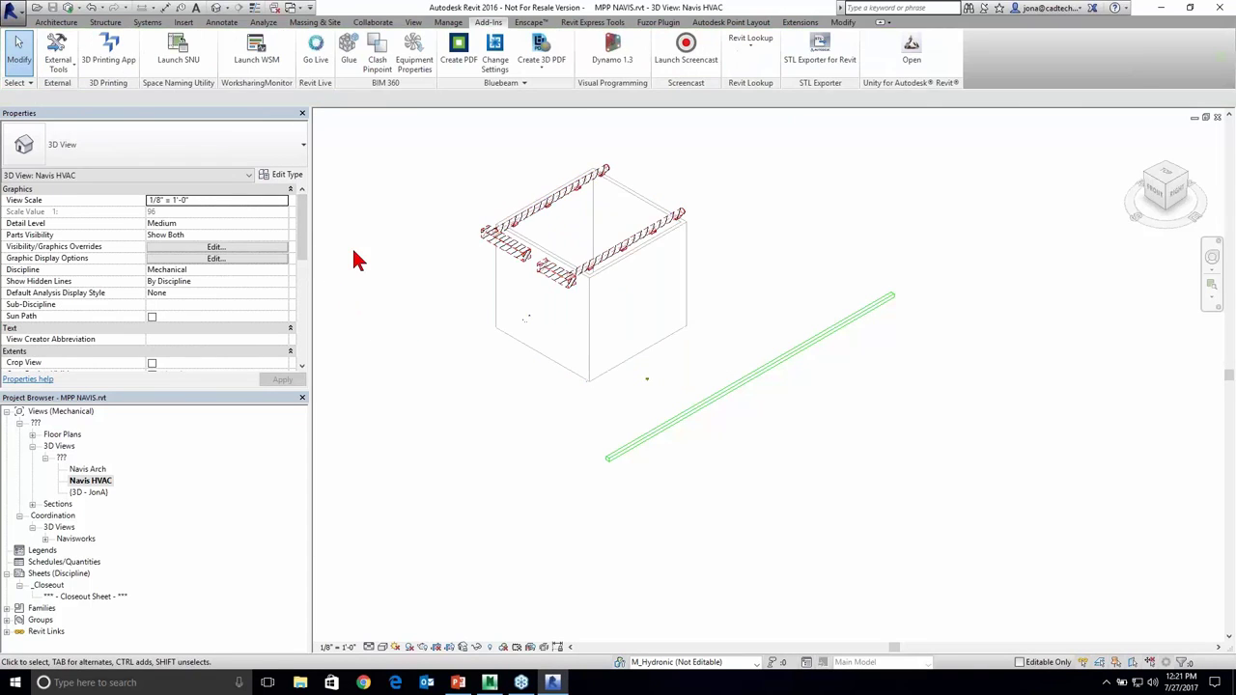
# - Hide the Walls model category in the Navis HVAC view's visibility overrides
pyautogui.press('v')
pyautogui.press('v')
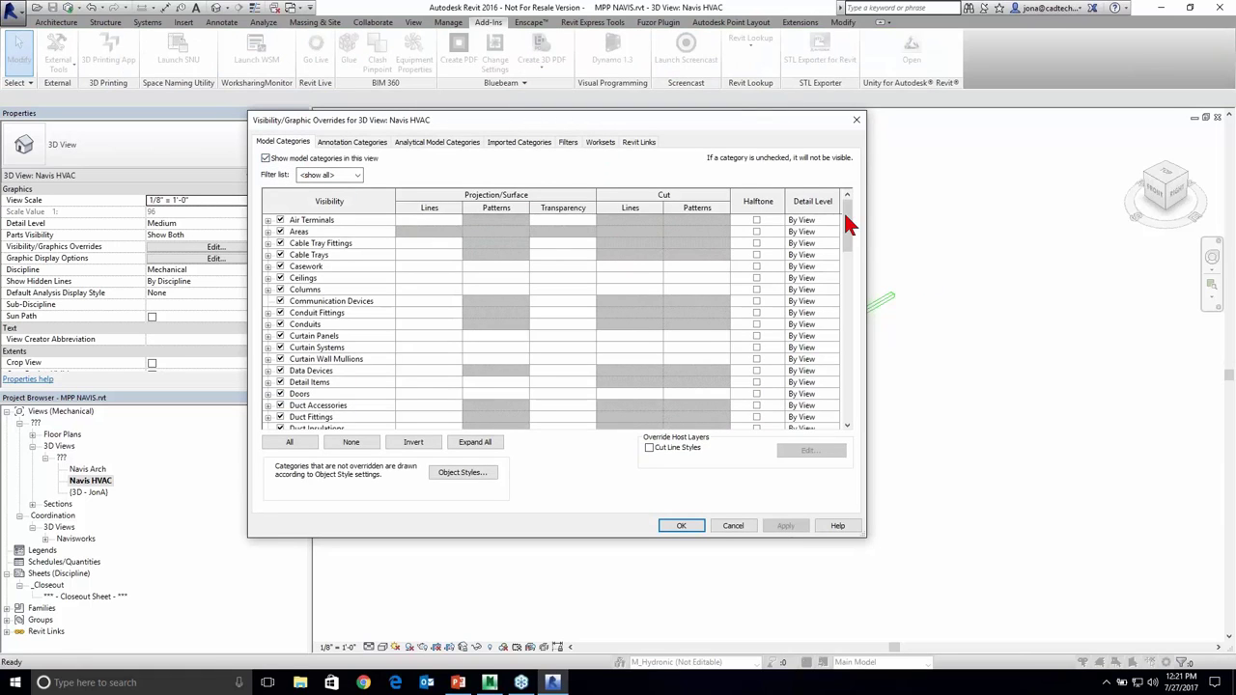
pyautogui.scroll(-2, 832, 255)
pyautogui.scroll(-10, 831, 255)
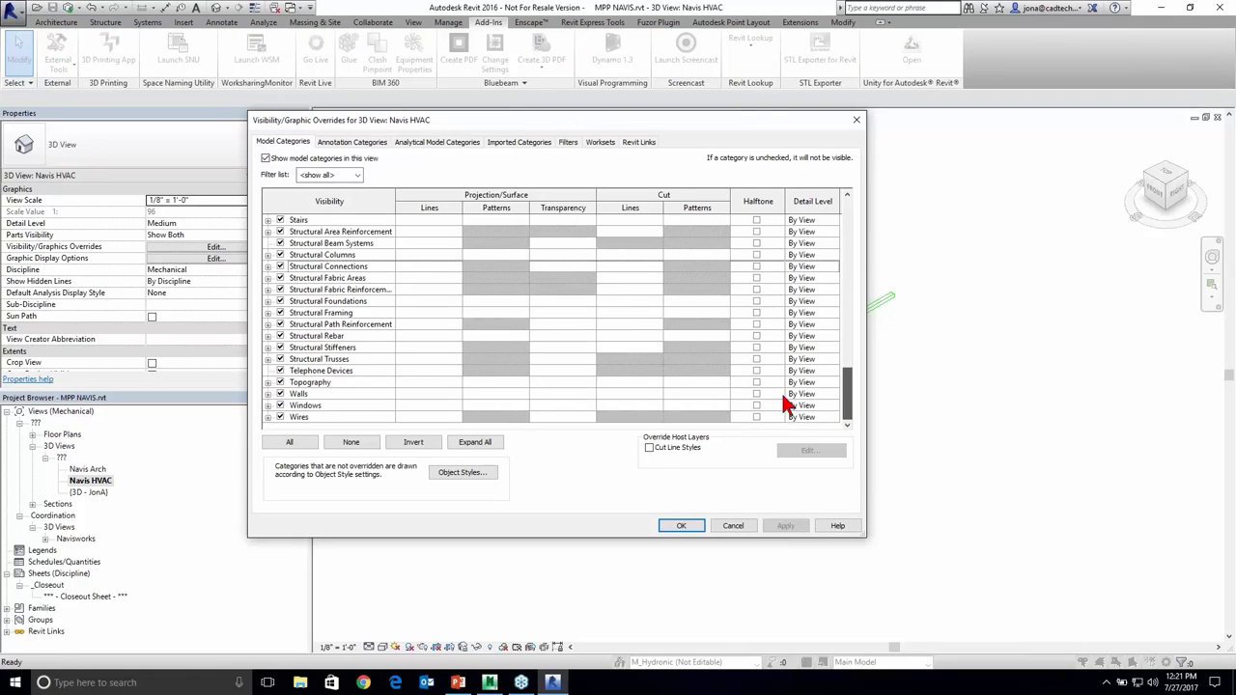
pyautogui.click(290, 394)
pyautogui.click(681, 525)
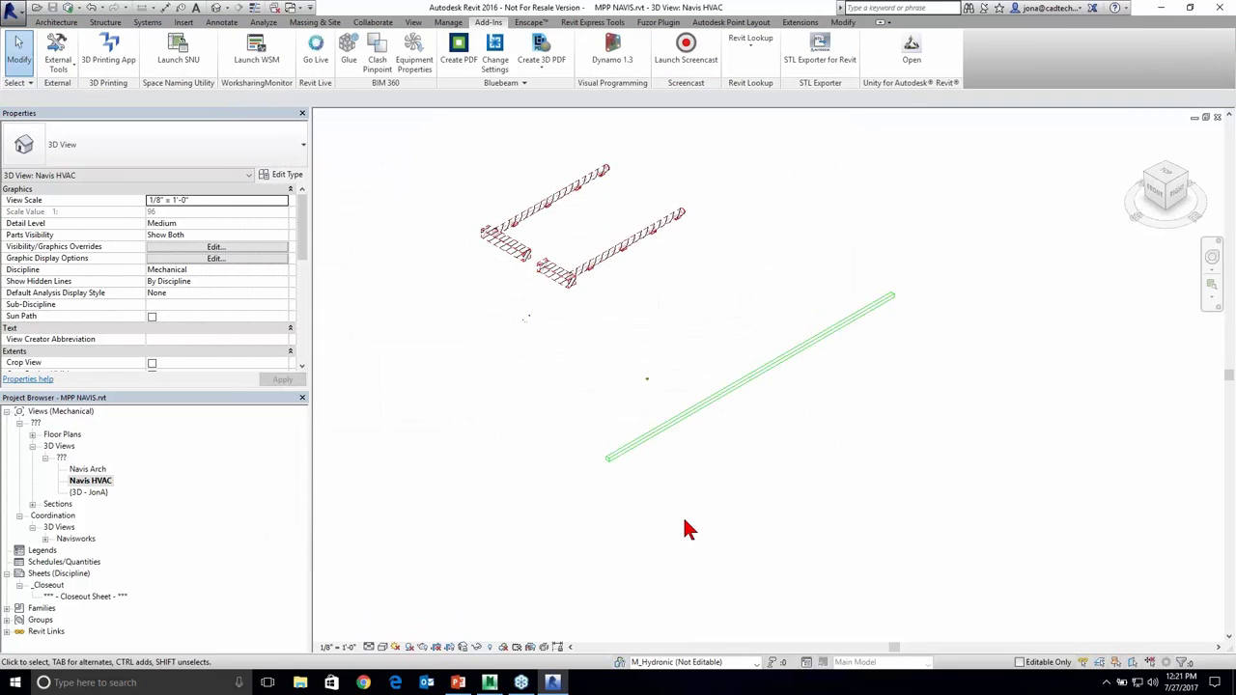
# - Inspect the properties of the long green duct, the red hatched duct, its transition fitting and a beveled tap
pyautogui.click(649, 437)
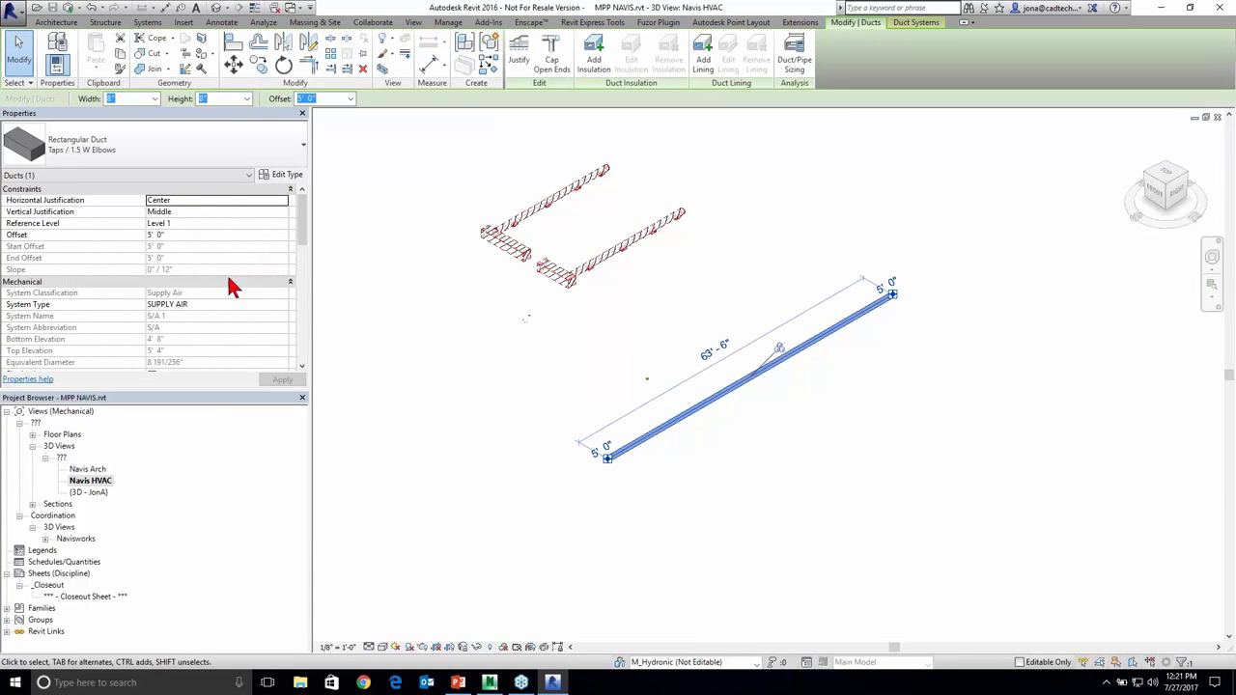
pyautogui.click(498, 372)
pyautogui.click(561, 279)
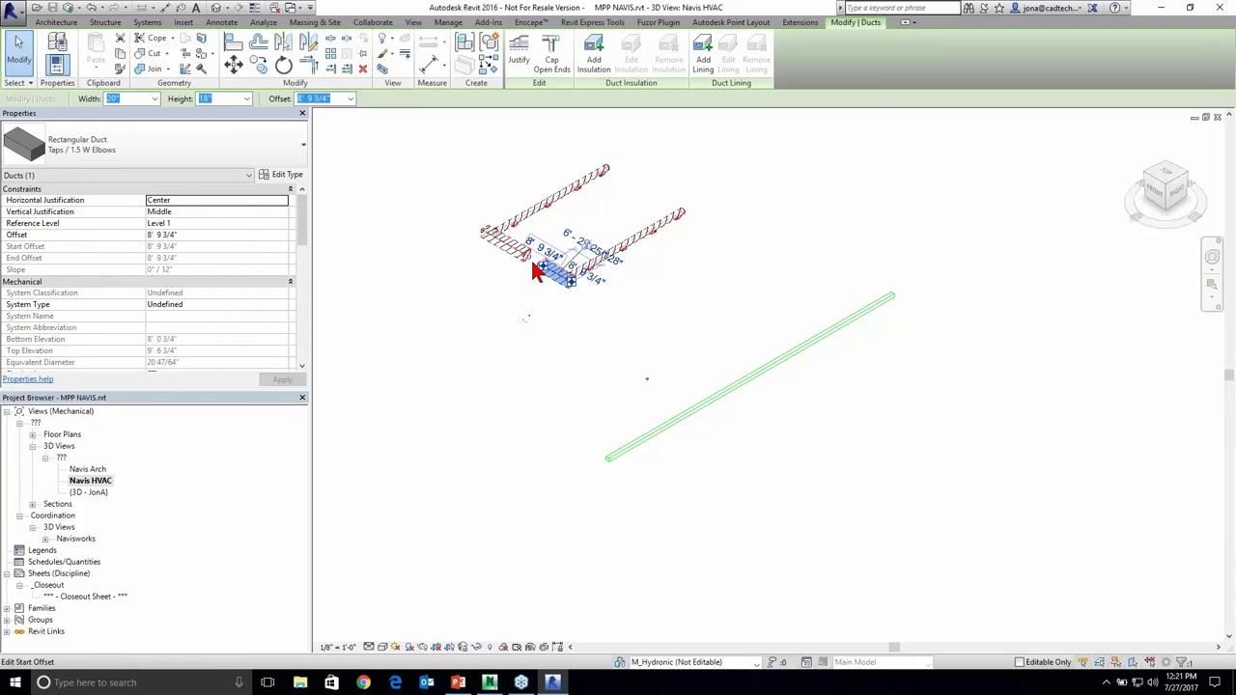
pyautogui.press('Escape')
pyautogui.scroll(3, 541, 268)
pyautogui.scroll(2, 543, 267)
pyautogui.click(509, 297)
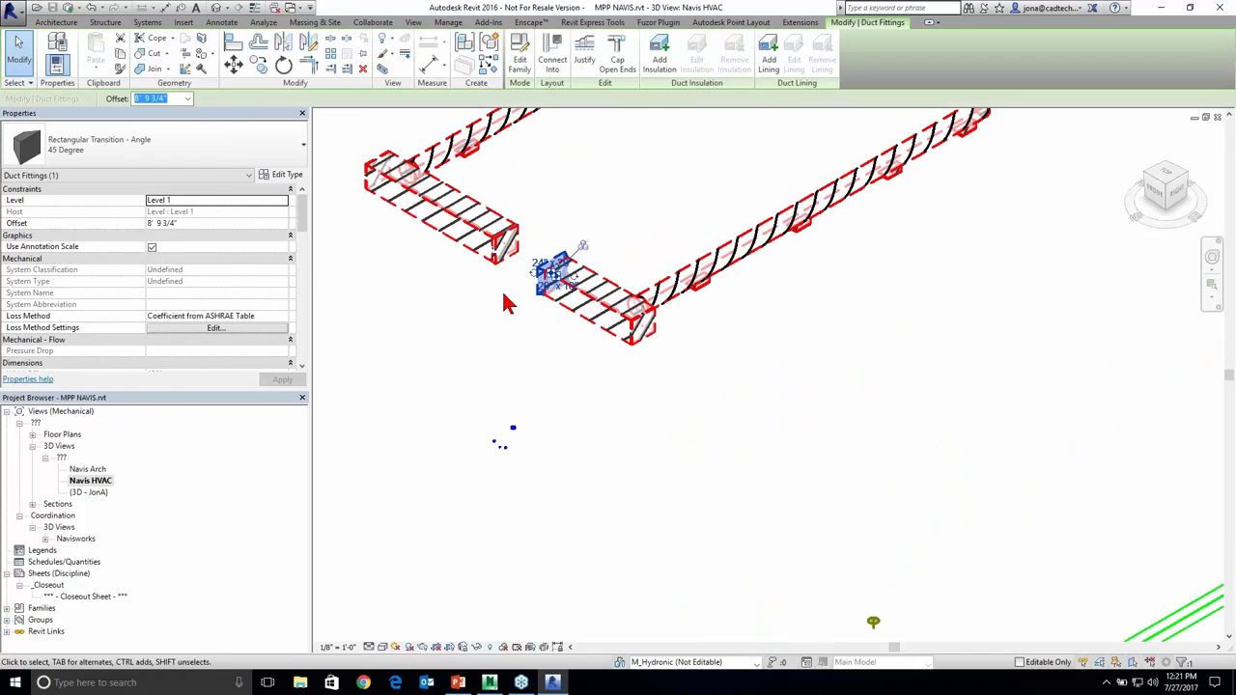
pyautogui.click(796, 279)
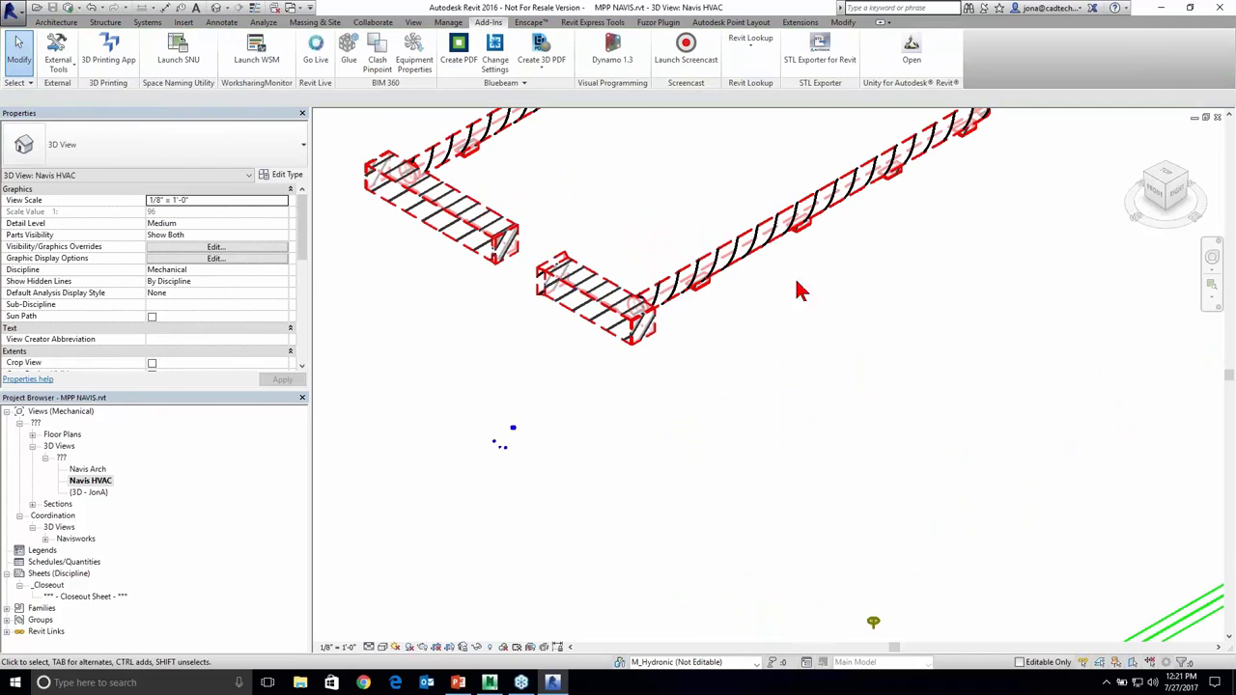
pyautogui.click(708, 290)
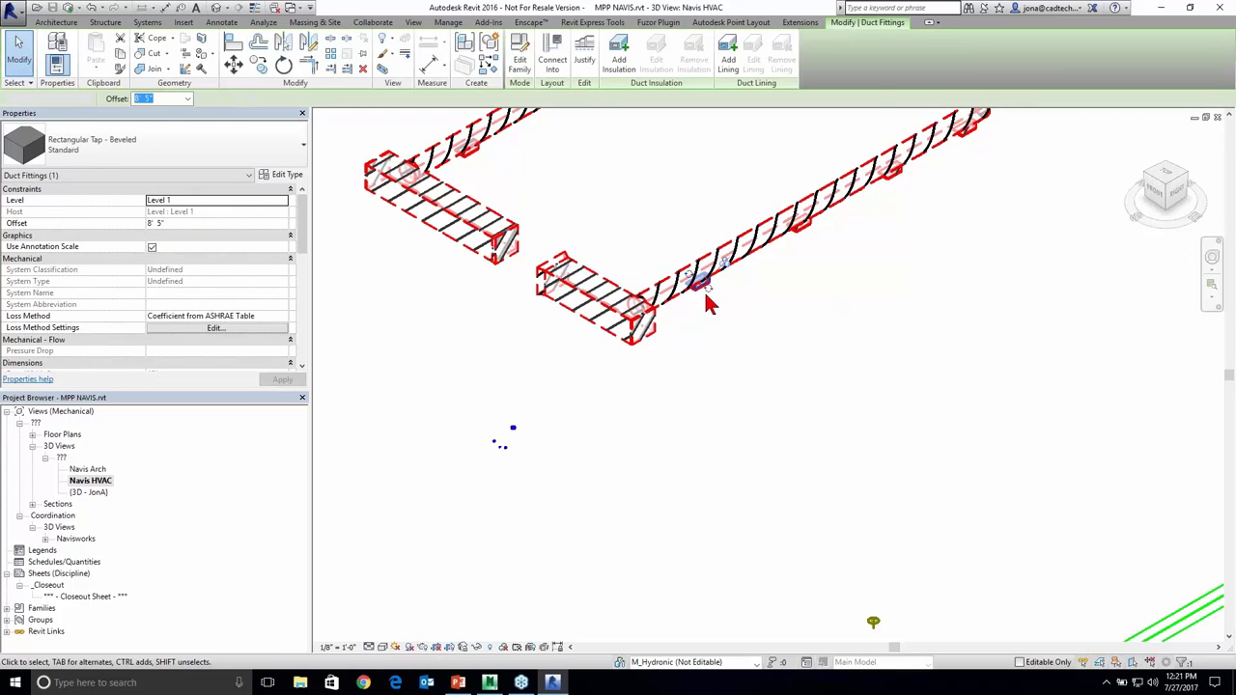
pyautogui.press('Escape')
pyautogui.scroll(-1, 723, 319)
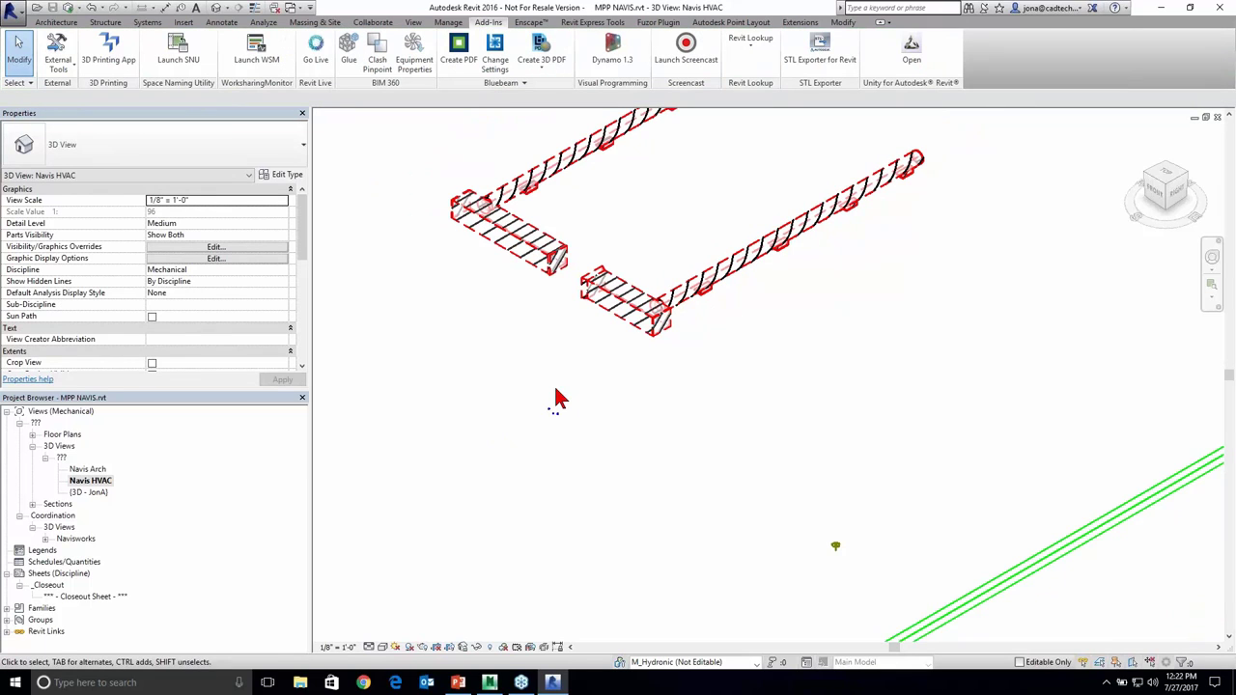
# - Examine the properties of the floor drain shown in the Navis HVAC view, including its workset
pyautogui.click(835, 548)
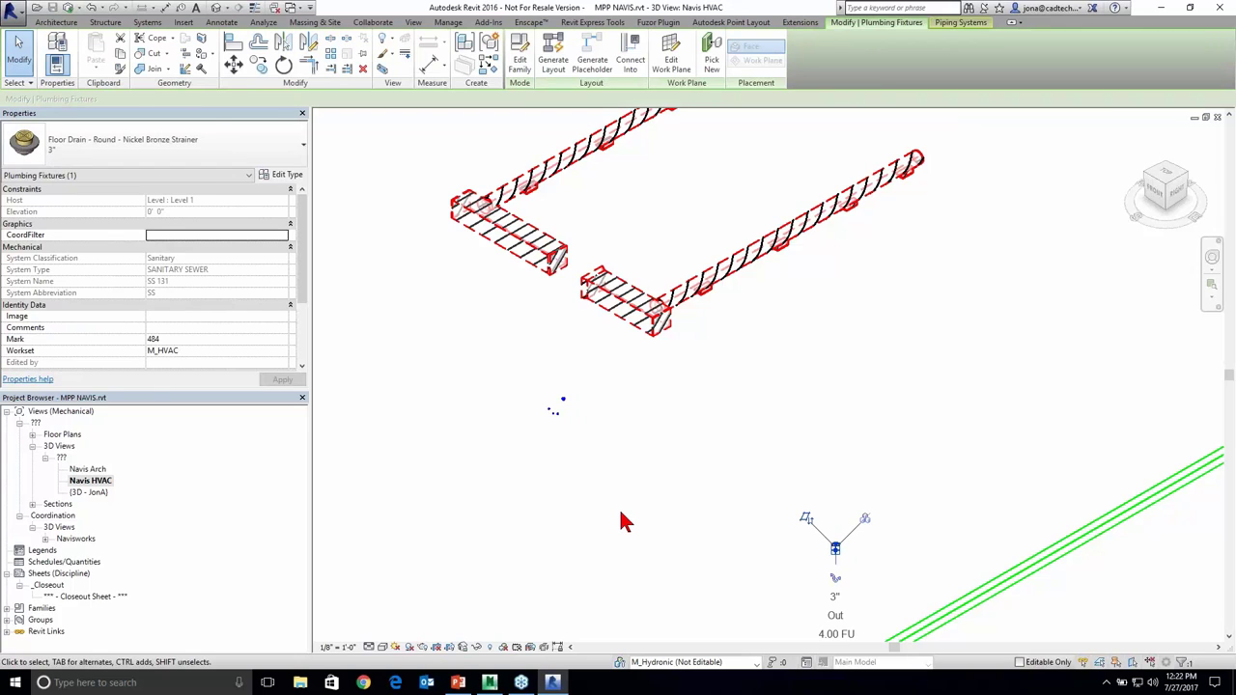
pyautogui.press('Escape')
pyautogui.scroll(-2, 626, 517)
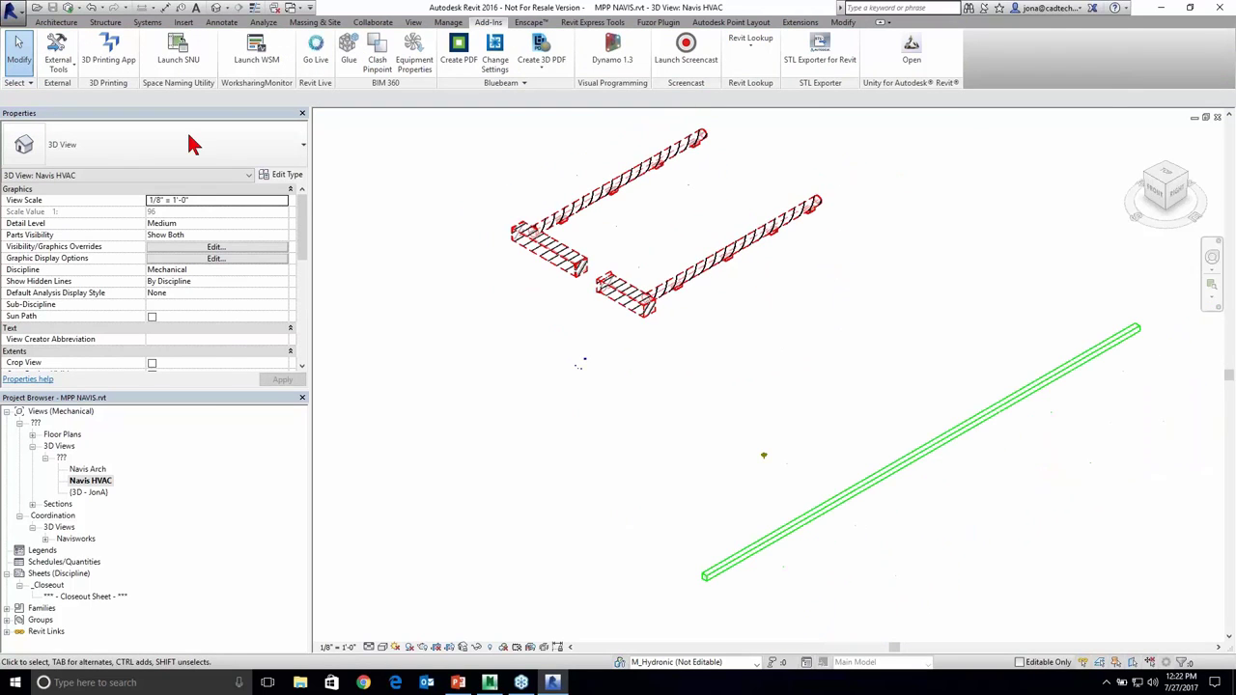
# - Export the Navis HVAC view through Navisworks 2016 and save the scene to the Desktop as an NWC file named Navis HVAC
pyautogui.click(62, 59)
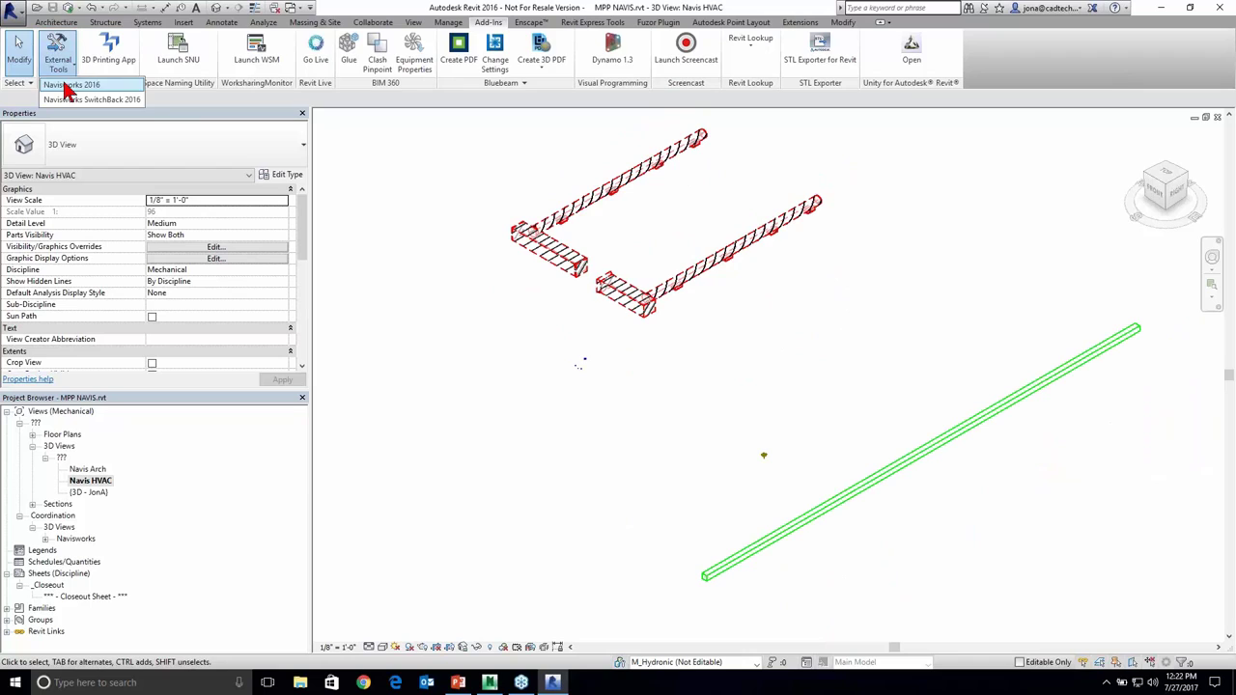
pyautogui.click(71, 85)
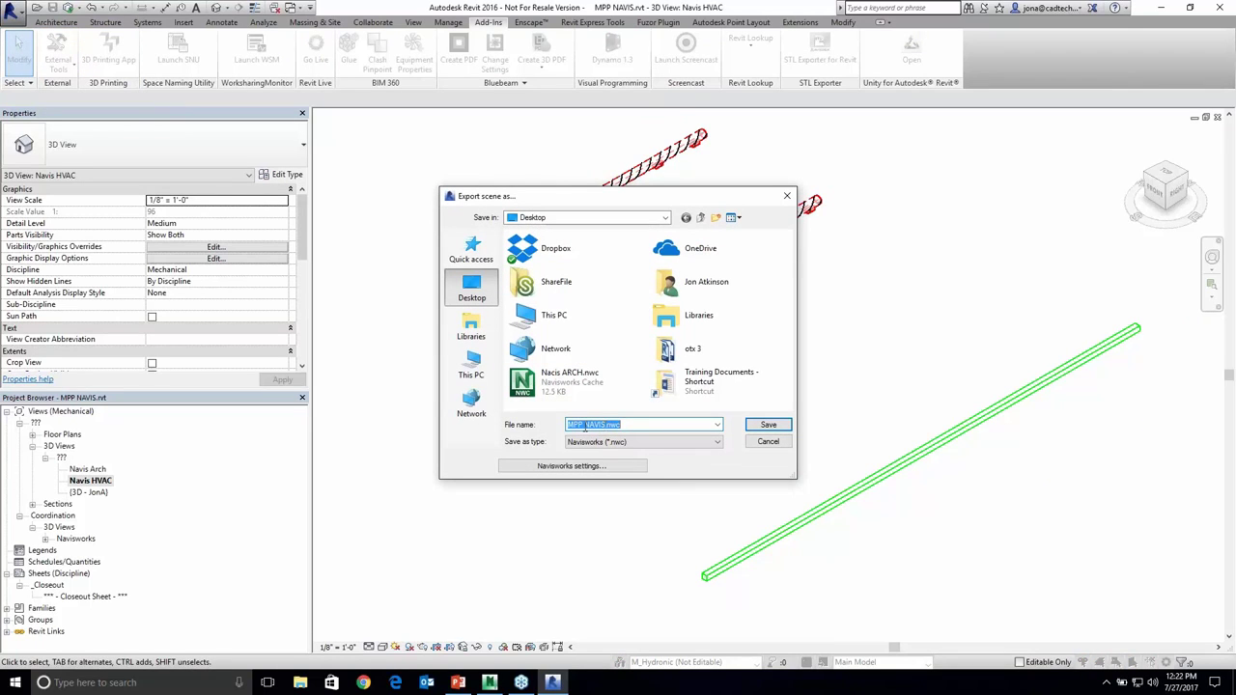
pyautogui.click(587, 425)
pyautogui.moveTo(605, 425); pyautogui.dragTo(537, 406)
pyautogui.write('NAV')
pyautogui.press('BackSpace')
pyautogui.press('BackSpace')
pyautogui.write('avis HVAC')
pyautogui.click(773, 430)
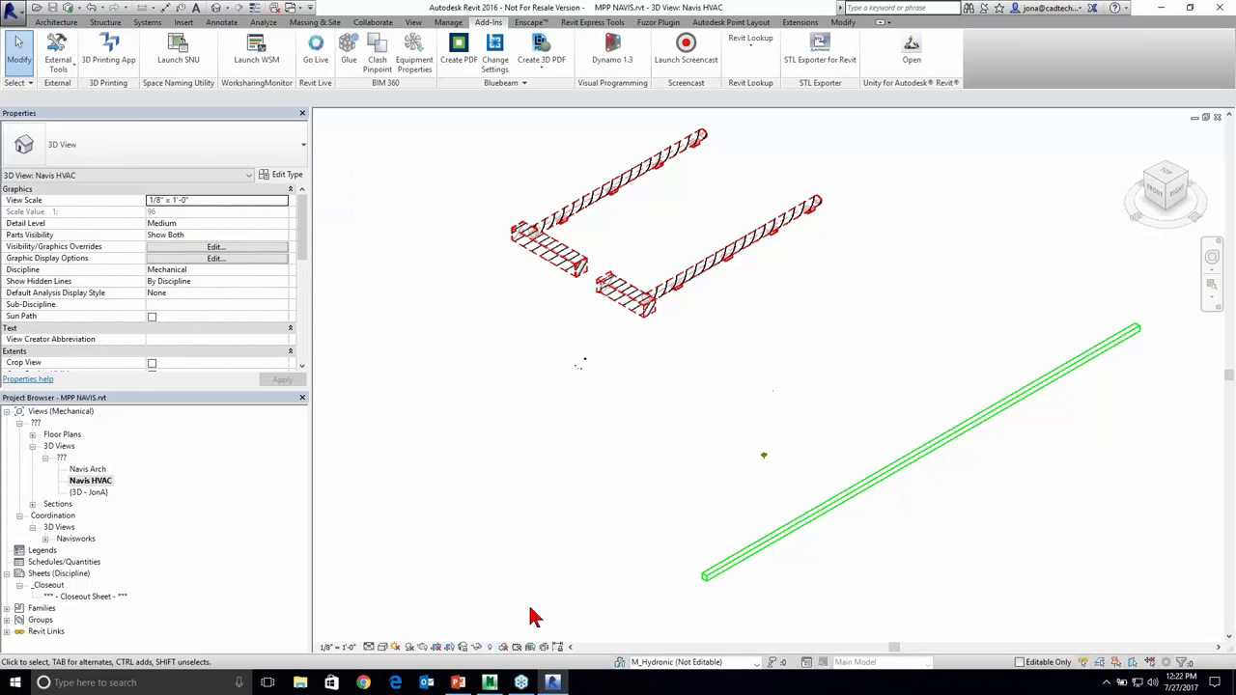
# - Switch to Navisworks Manage and append the ARCH, ELEC, FIRE, HVAC, HYDRONIC, PLMB and STRUC NWC files from the MPP Navis folder
pyautogui.click(459, 684)
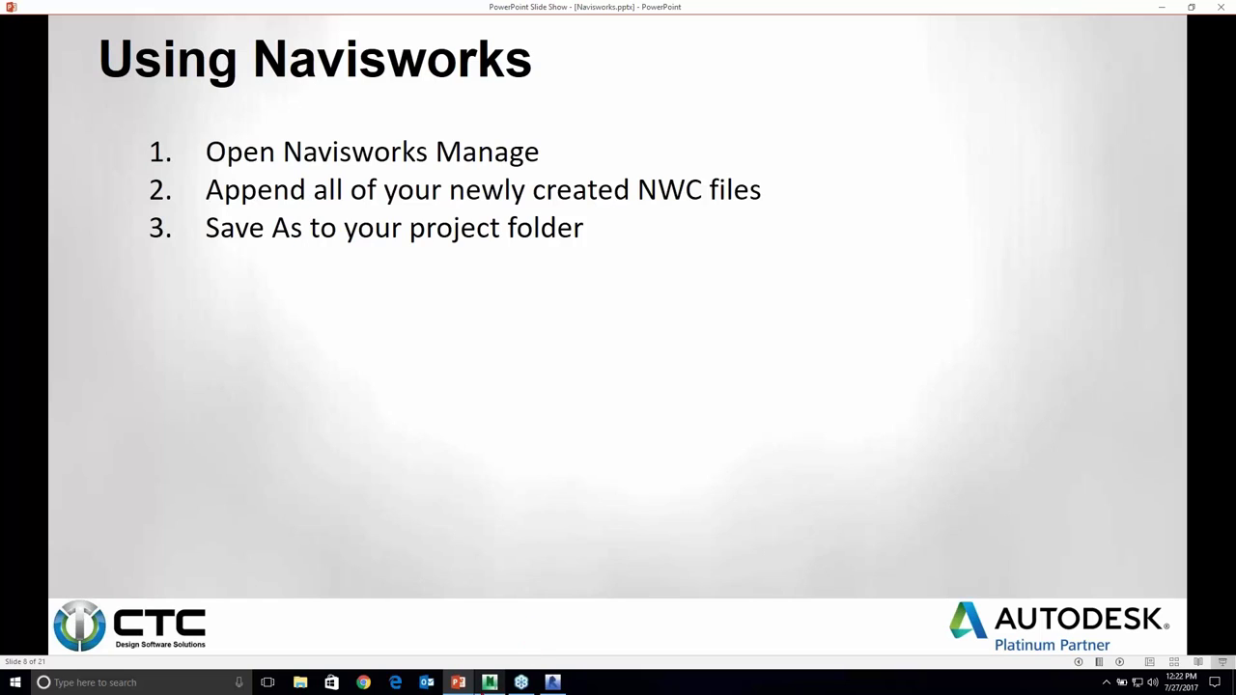
pyautogui.click(490, 683)
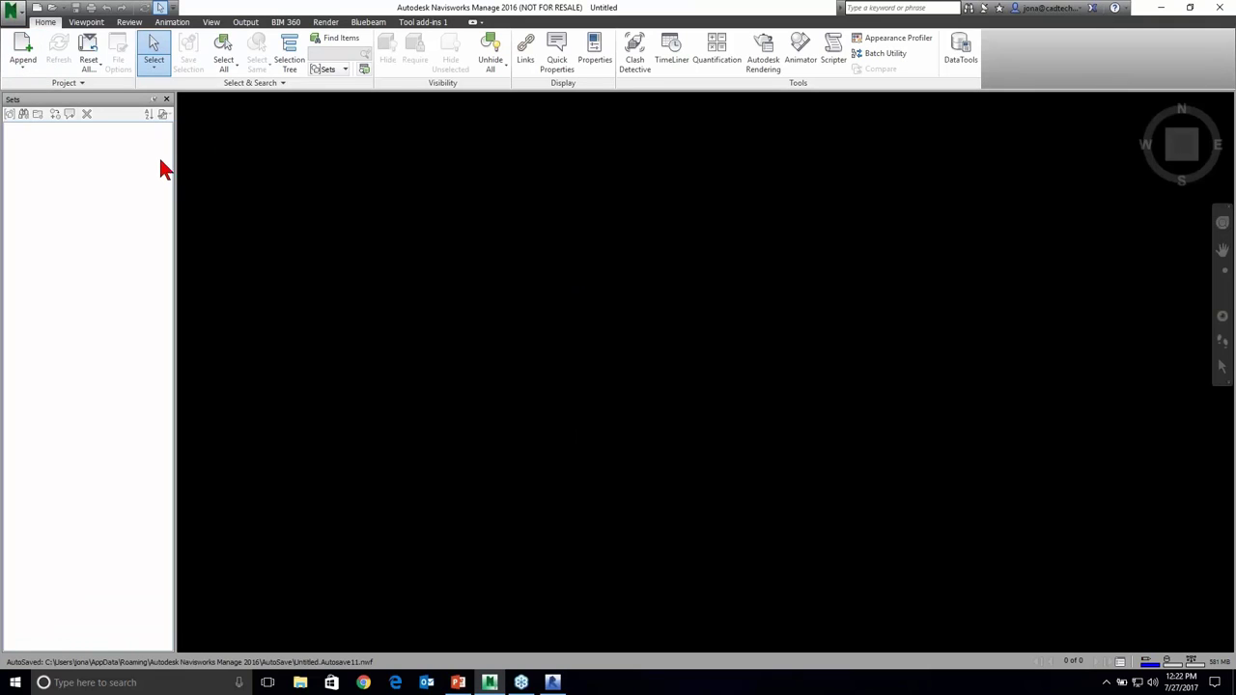
pyautogui.click(21, 46)
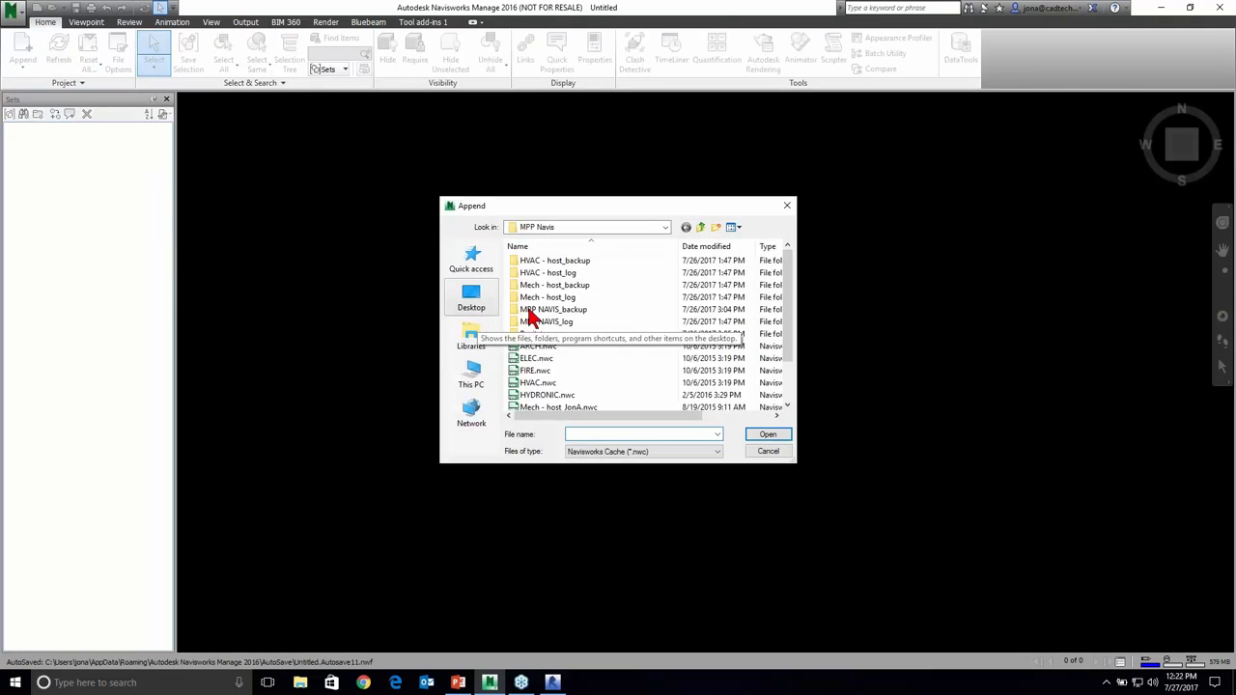
pyautogui.scroll(-2, 579, 328)
pyautogui.scroll(-1, 600, 333)
pyautogui.click(538, 298)
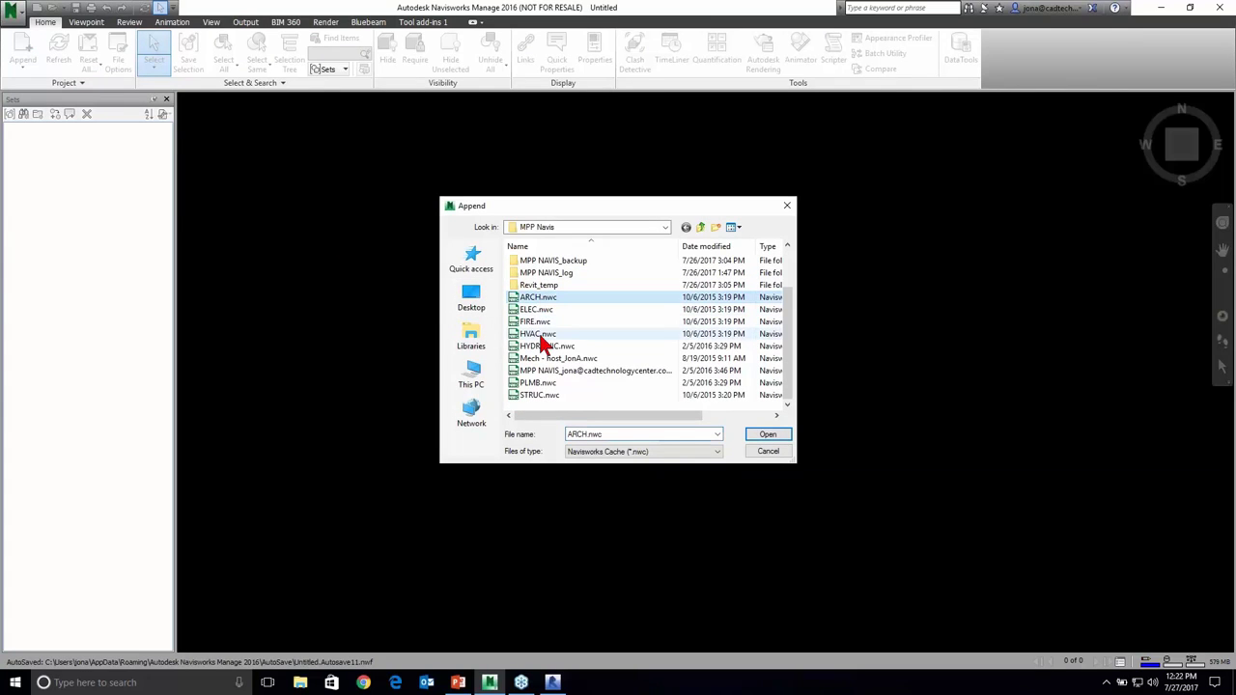
pyautogui.keyDown('shift'); pyautogui.click(535, 394); pyautogui.keyUp('shift')
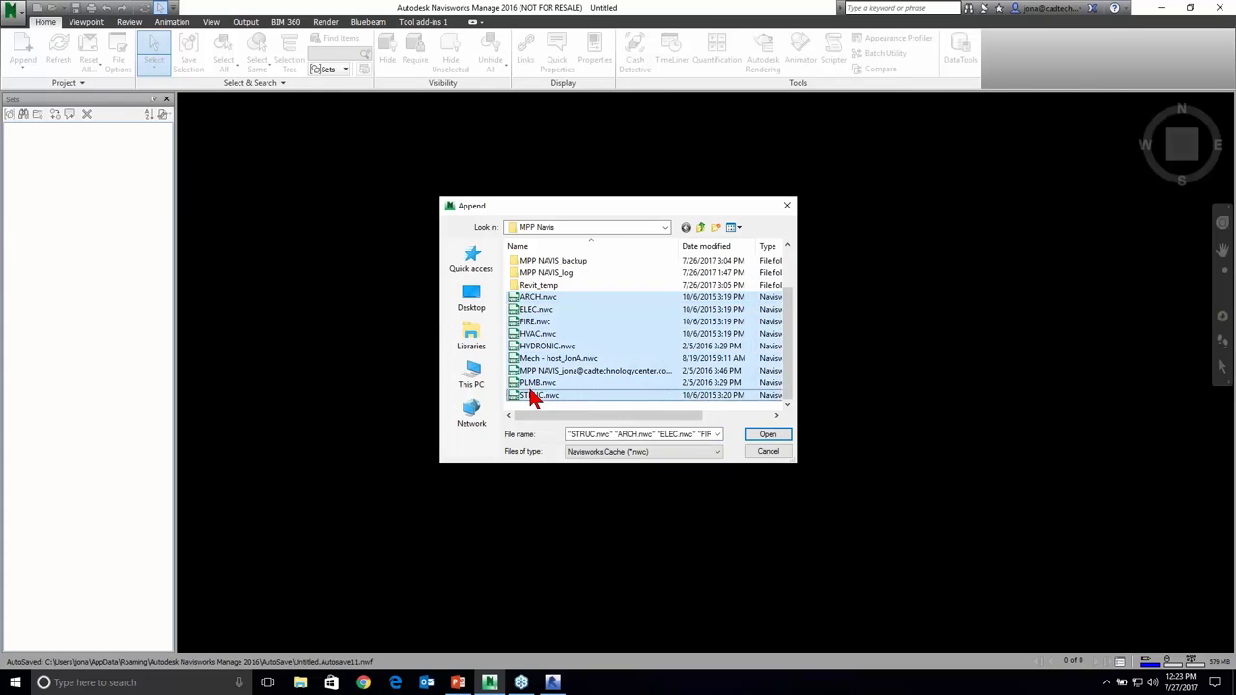
pyautogui.keyDown('ctrl'); pyautogui.click(538, 371); pyautogui.keyUp('ctrl')
pyautogui.keyDown('ctrl'); pyautogui.click(540, 358); pyautogui.keyUp('ctrl')
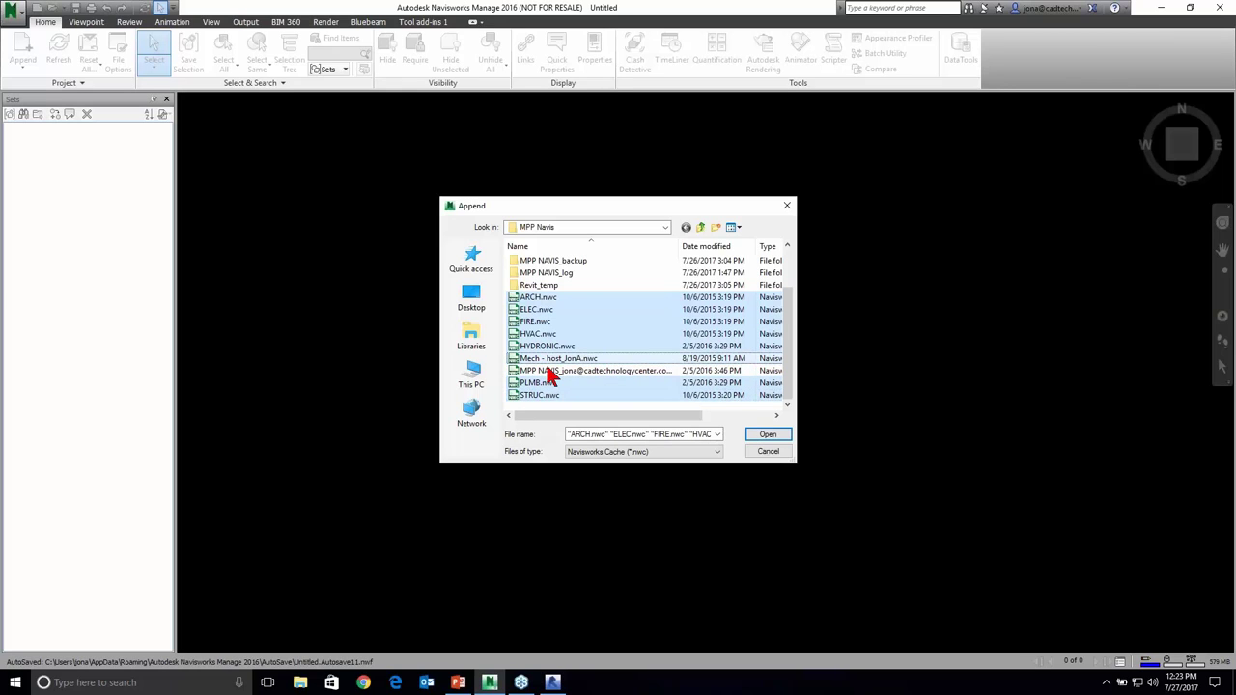
pyautogui.click(768, 435)
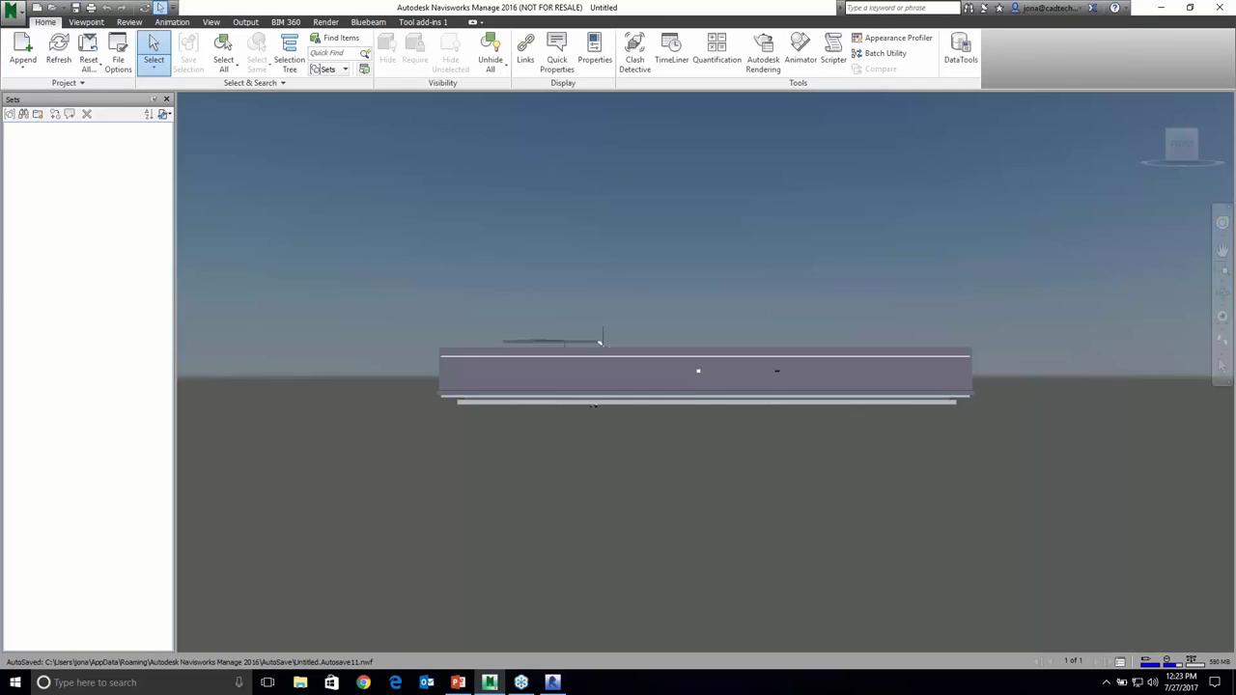
# - Turn the appended model to a corner view, highlight the long front wall to check it, and clear the selection
pyautogui.click(1199, 136)
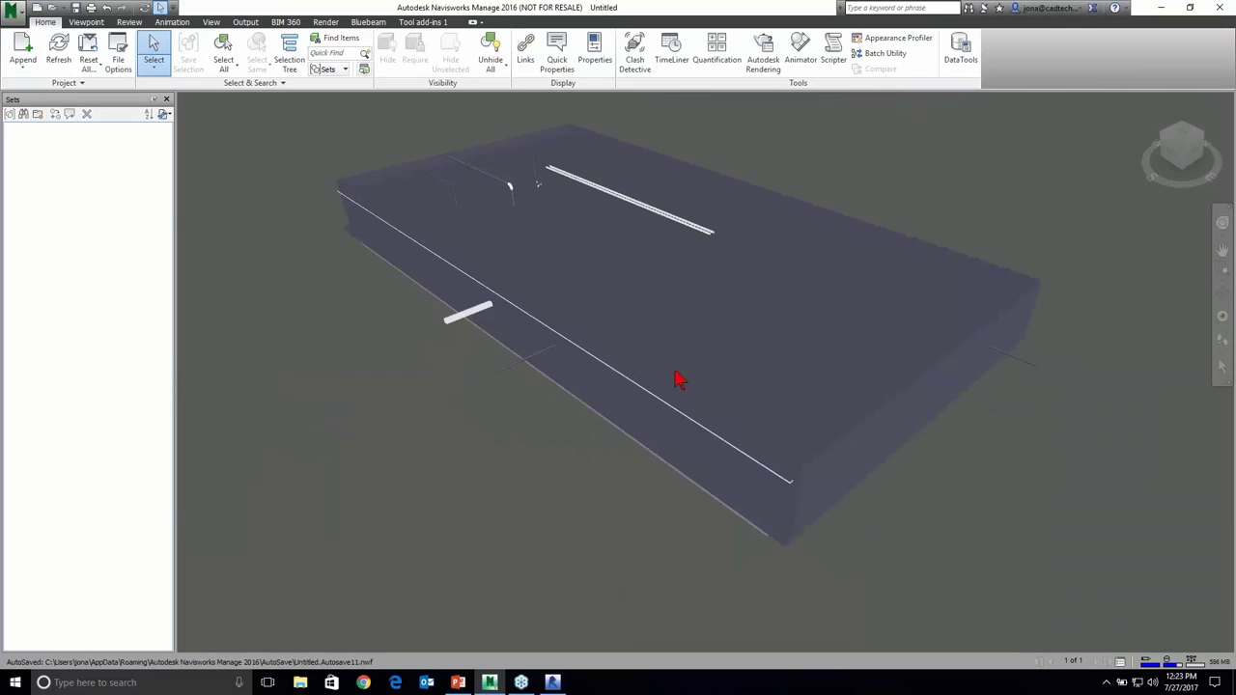
pyautogui.click(650, 418)
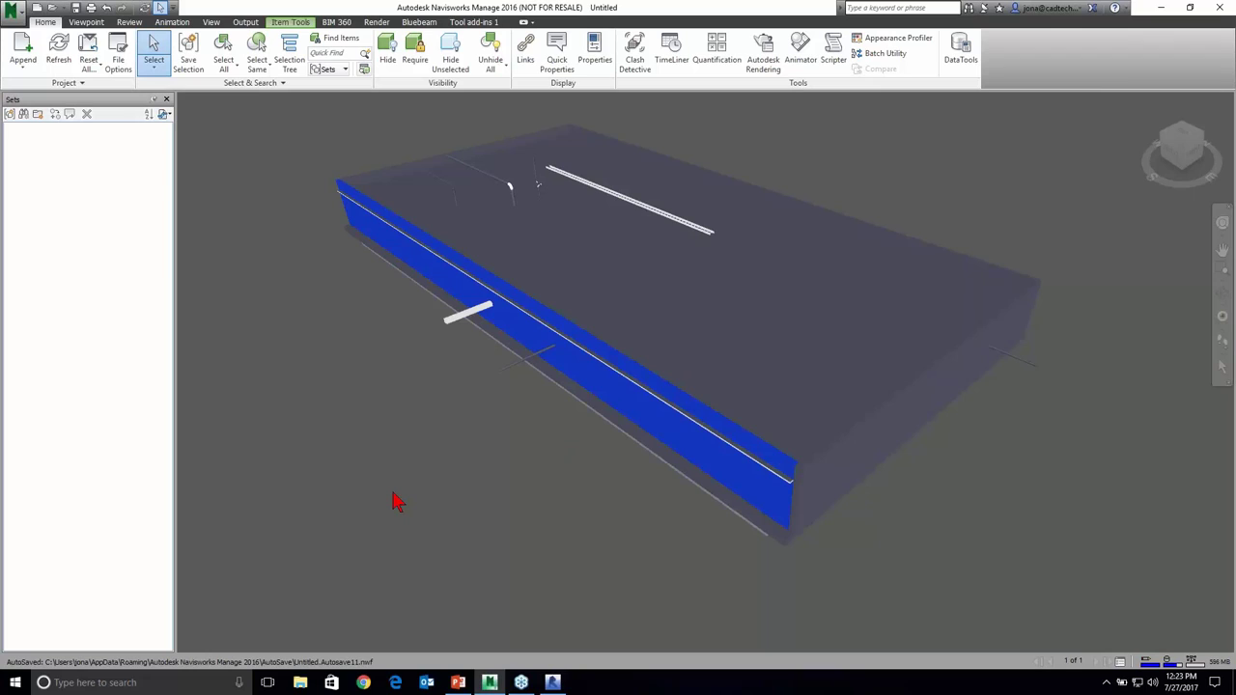
pyautogui.click(381, 443)
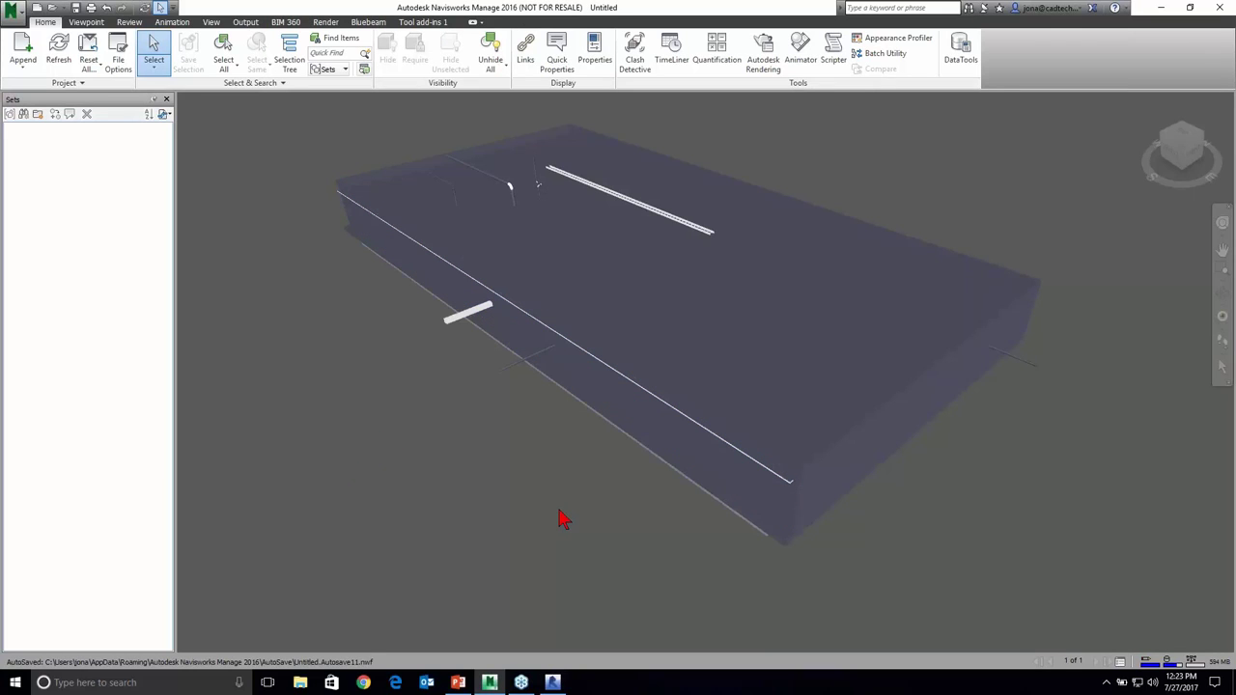
# - Switch to the PowerPoint slide show and read the Creating Search Sets slide with the Find Items settings
pyautogui.click(458, 683)
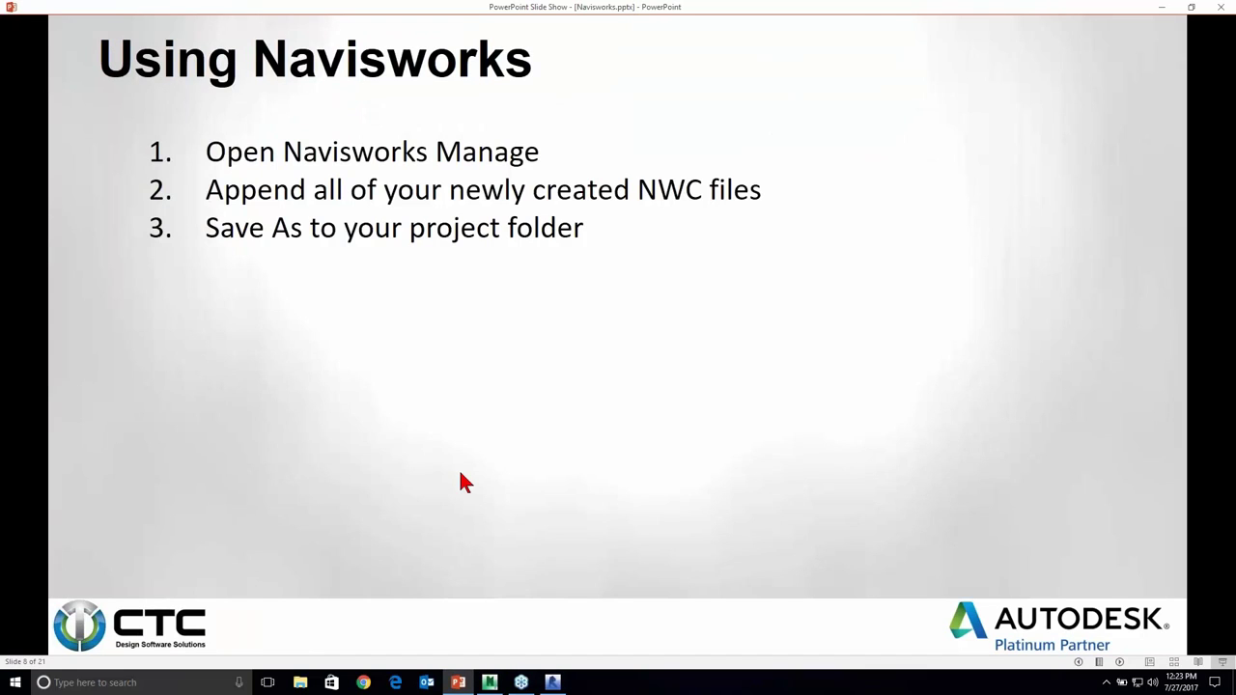
pyautogui.press('Right')
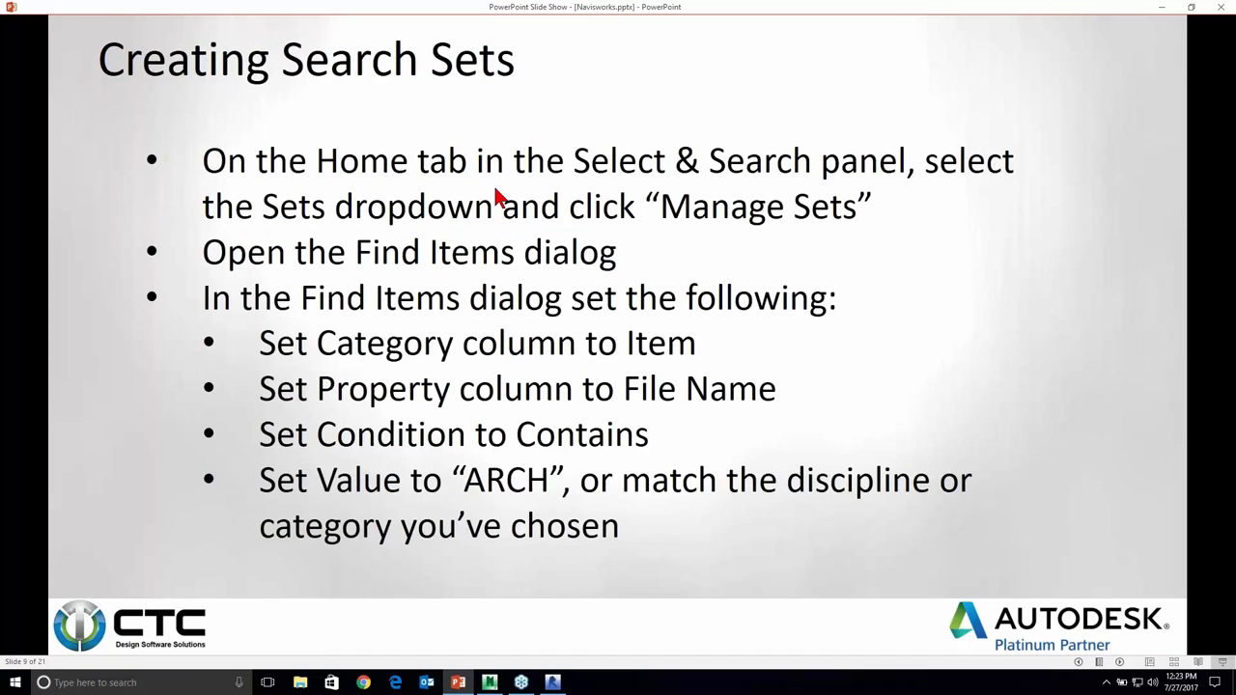
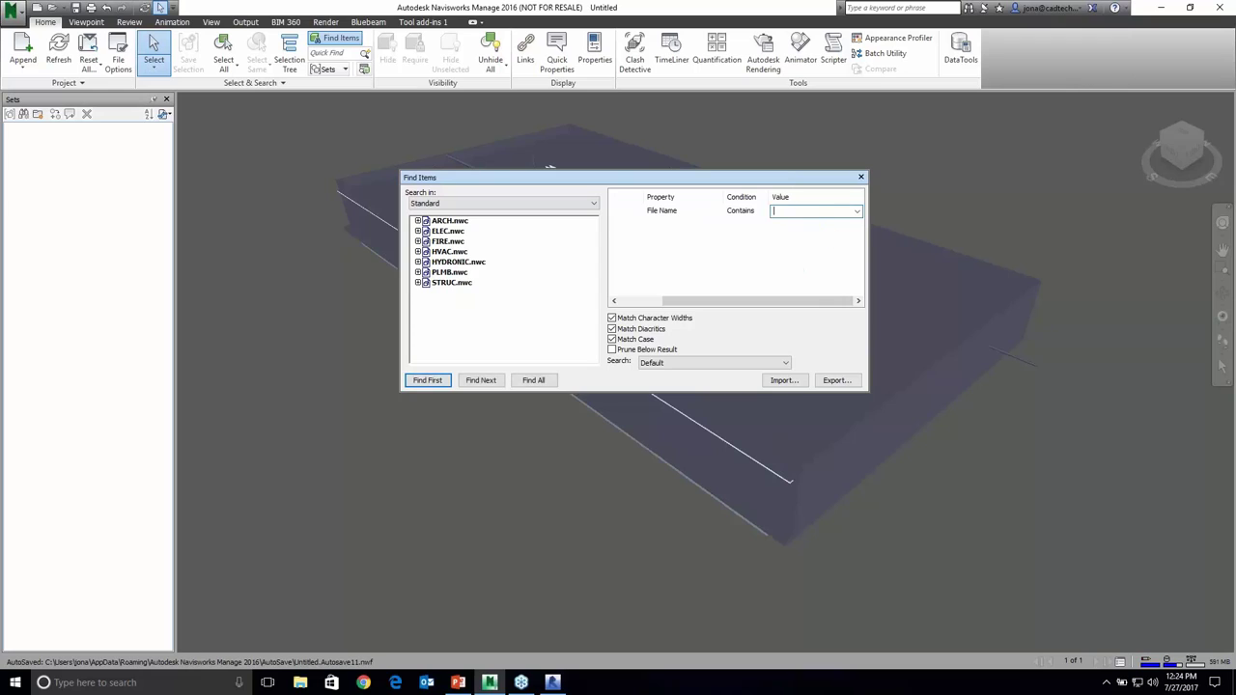
# - Search the Navisworks model for all items whose File Name contains ARCH
pyautogui.write('ARCH')
pyautogui.click(536, 382)
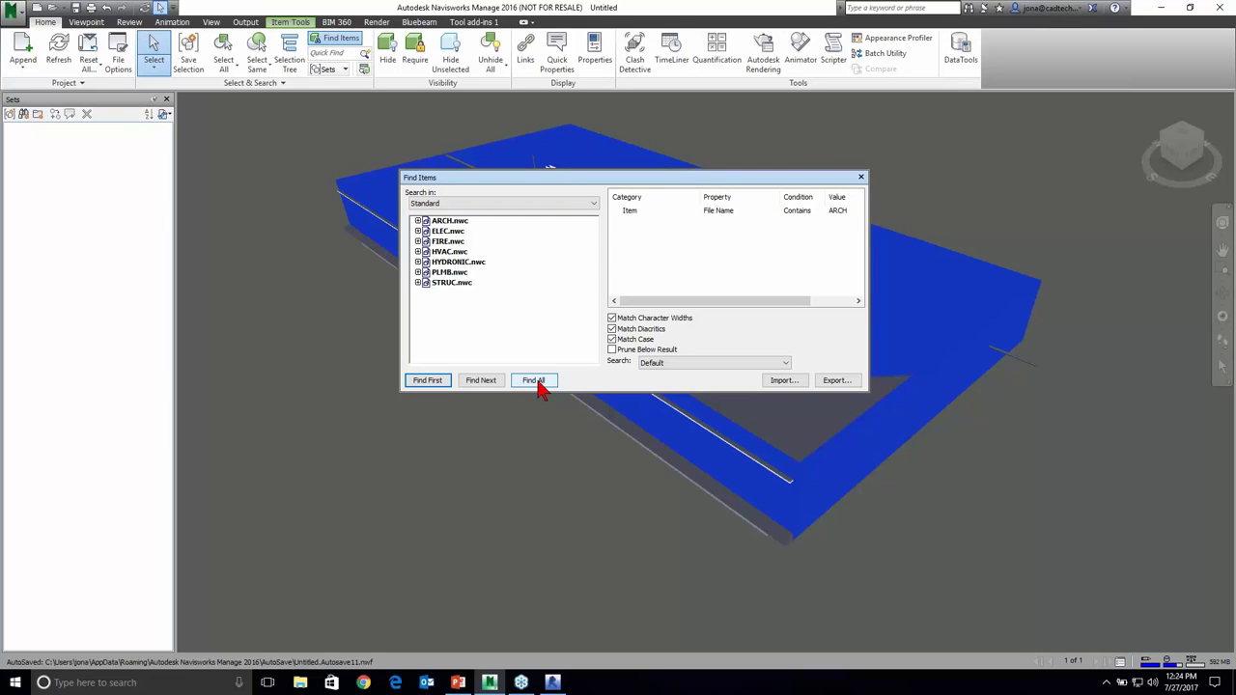
# - Return to the PowerPoint slide show and read the Create Search Sets slide on saving and duplicating searches
pyautogui.click(458, 683)
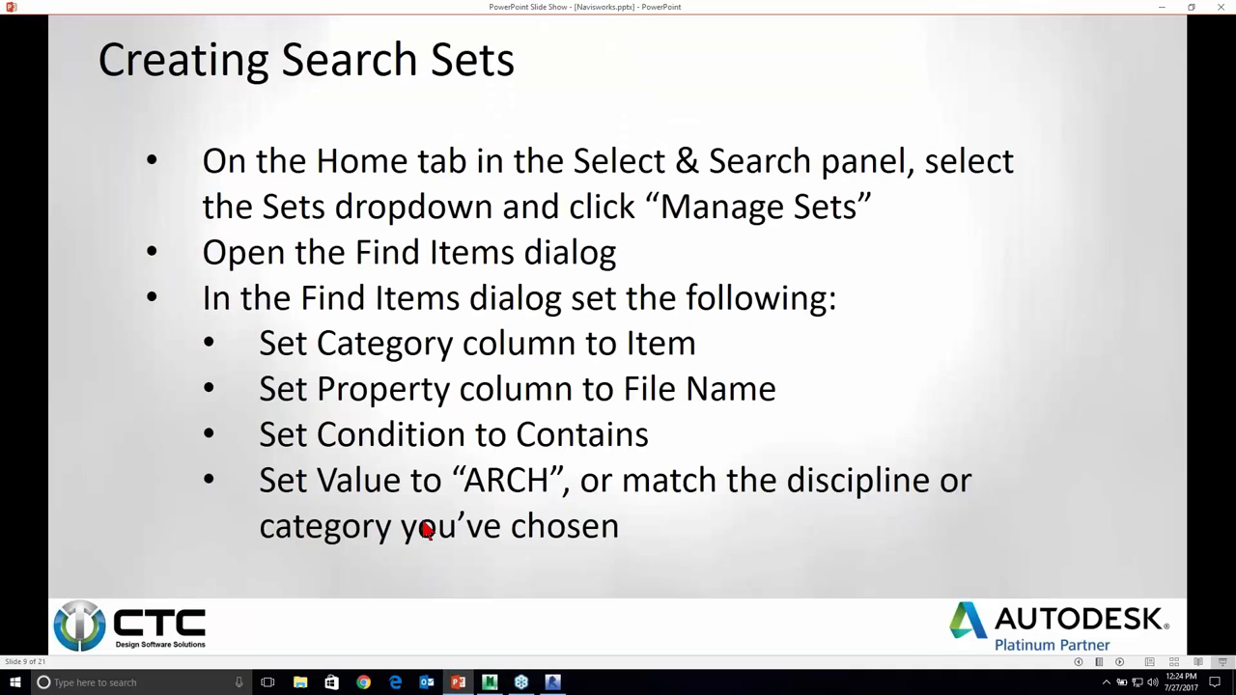
pyautogui.click(422, 506)
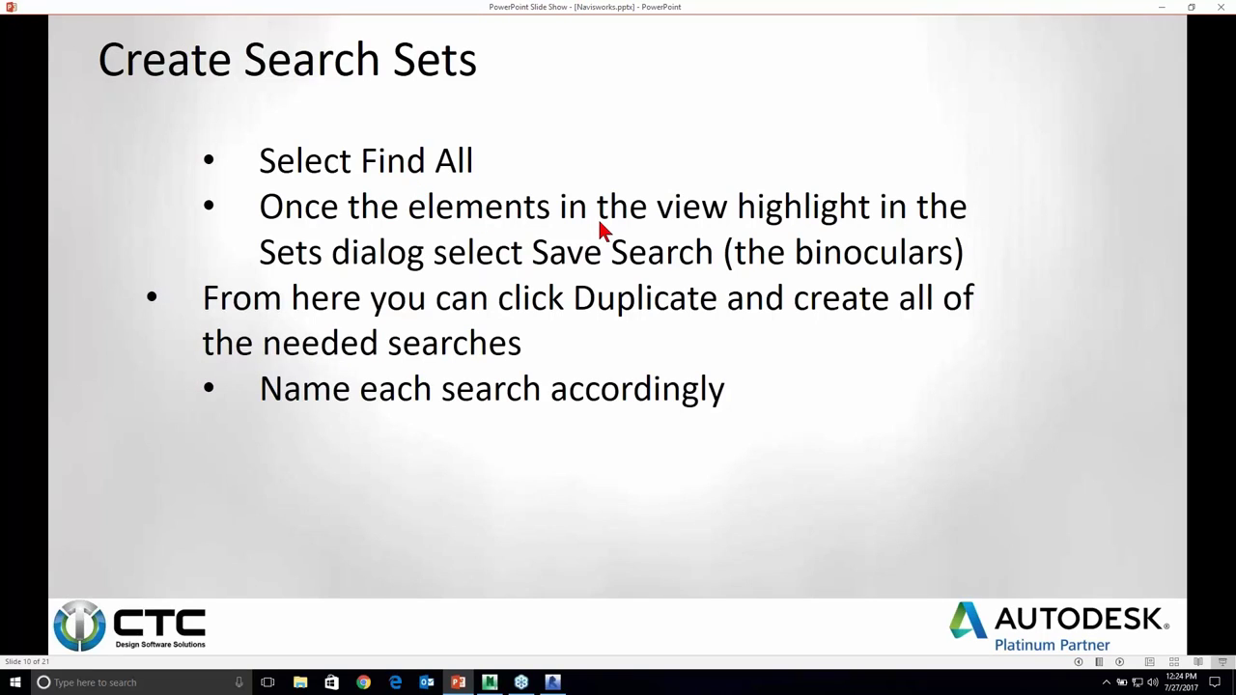
pyautogui.moveTo(490, 681)
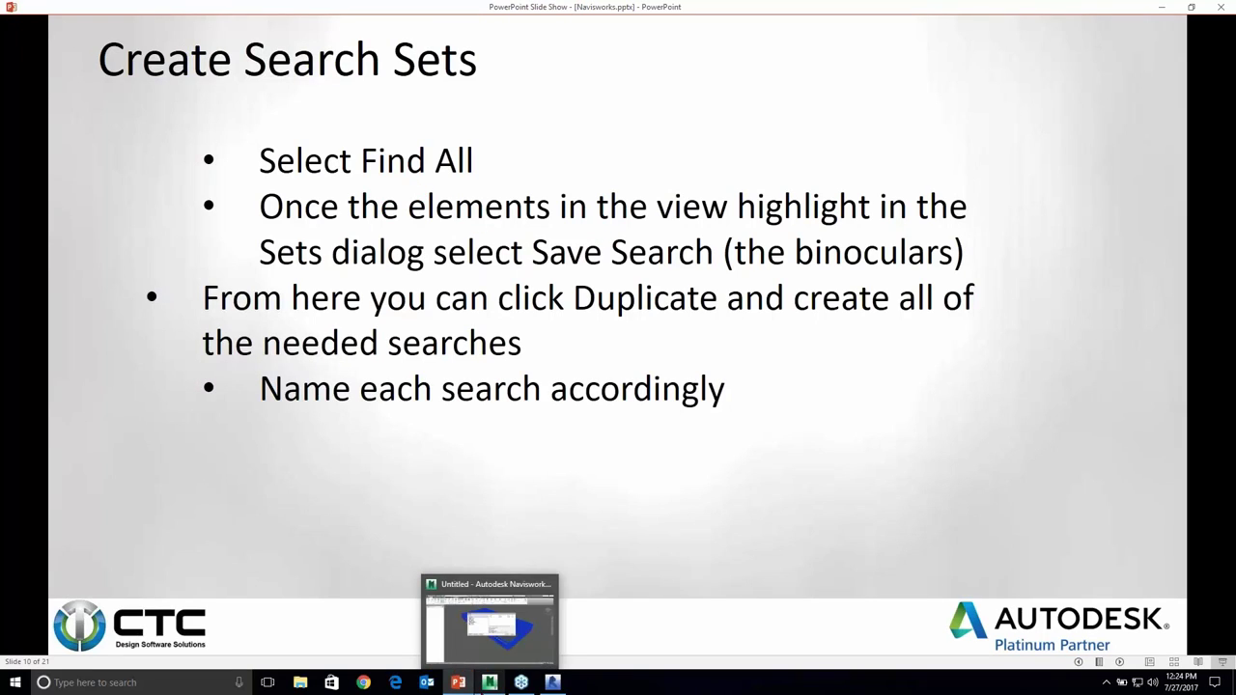
# - Switch back to Navisworks and save the current search as a search set named ARCH
pyautogui.click(489, 682)
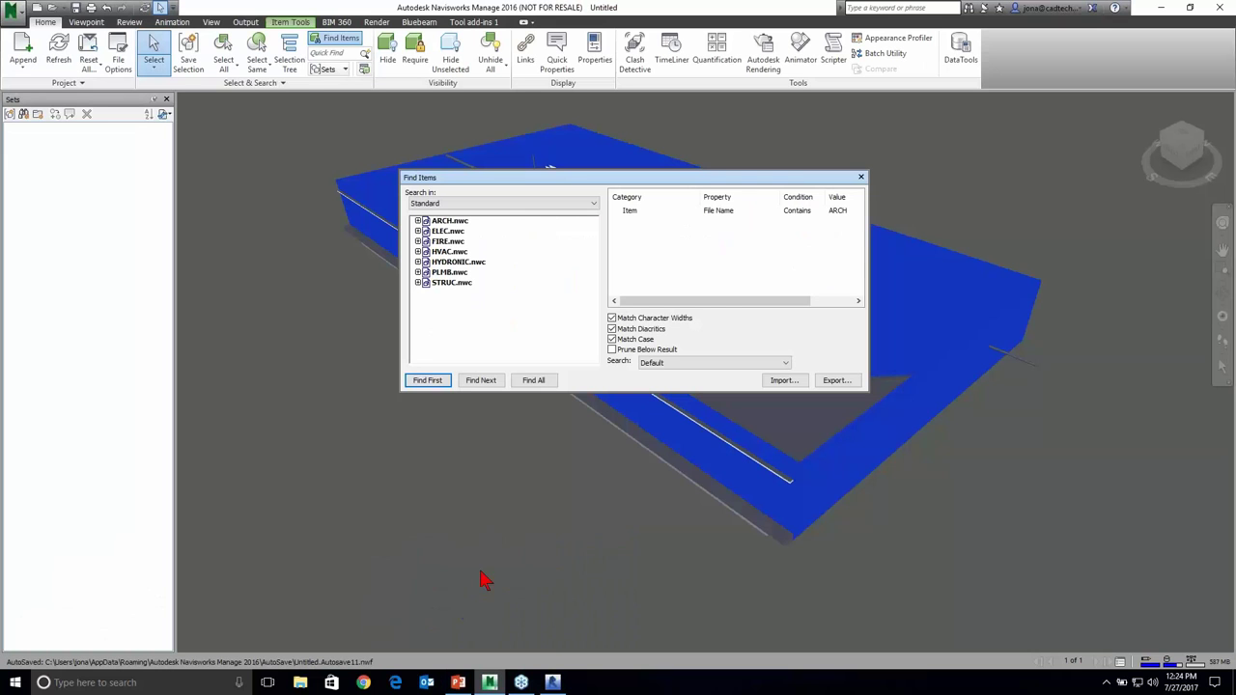
pyautogui.click(23, 114)
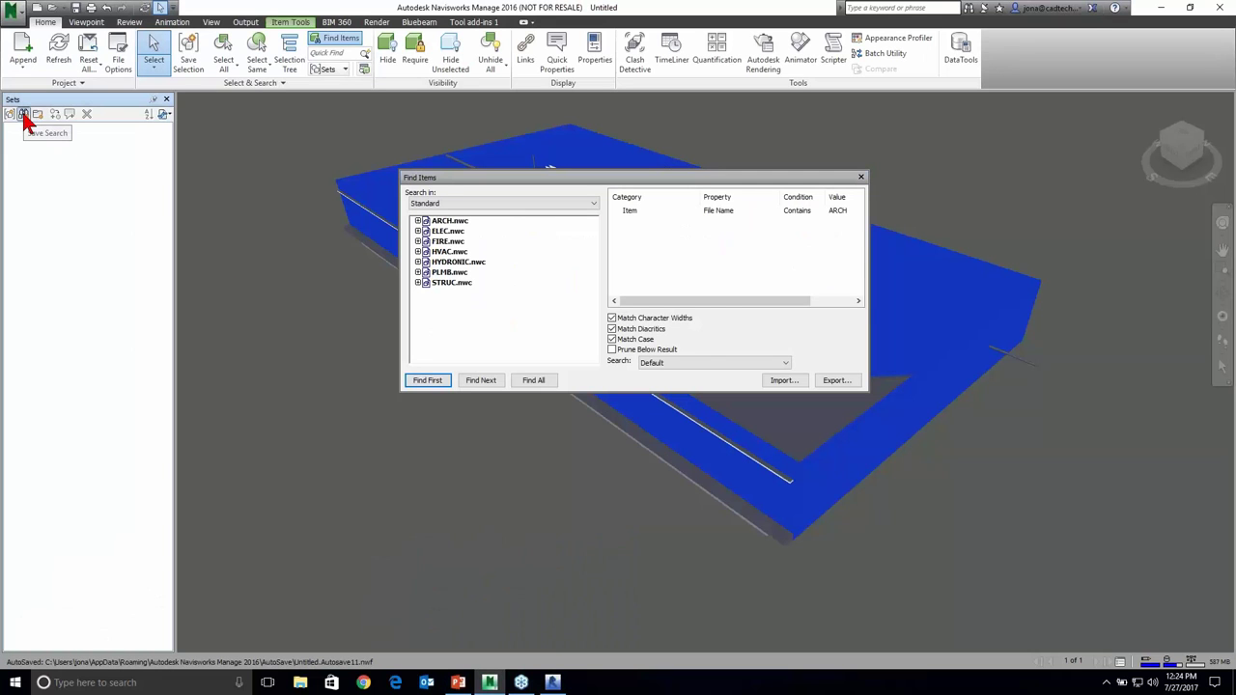
pyautogui.write('ARCH')
pyautogui.press('Return')
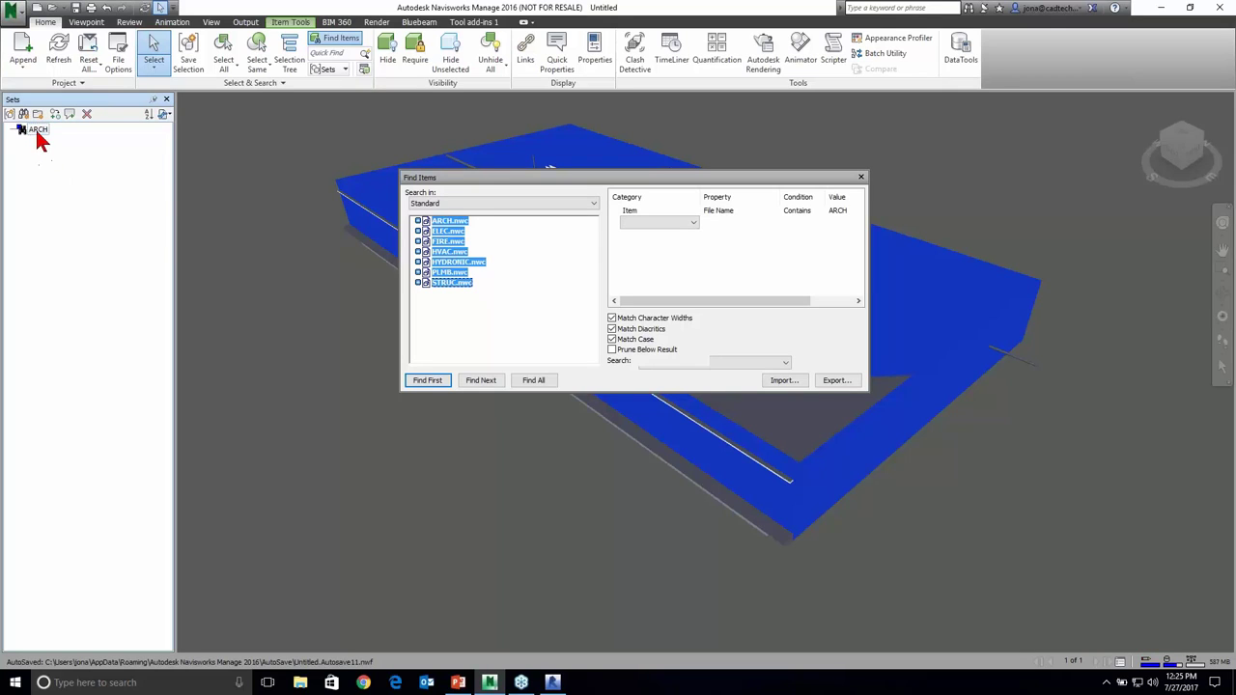
# - Duplicate the ARCH search set and select the copy
pyautogui.rightClick(39, 133)
pyautogui.click(75, 157)
pyautogui.click(40, 130)
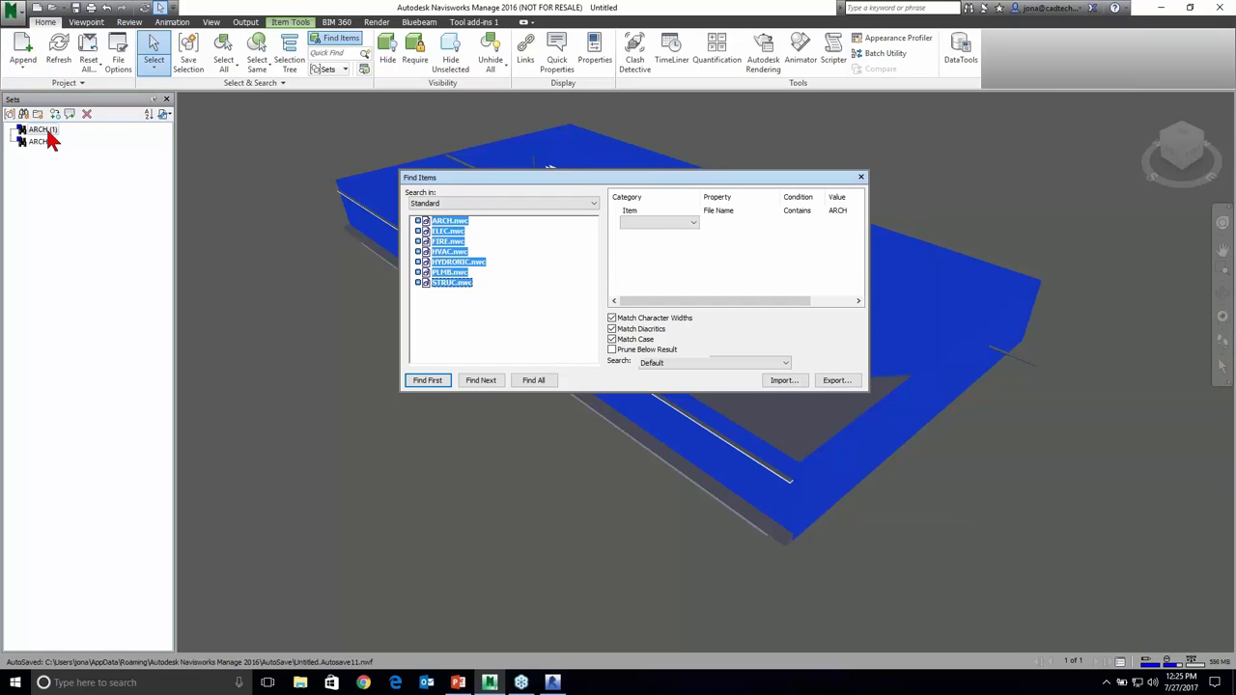
# - Find all items in the model whose File Name contains HVAC
pyautogui.click(840, 218)
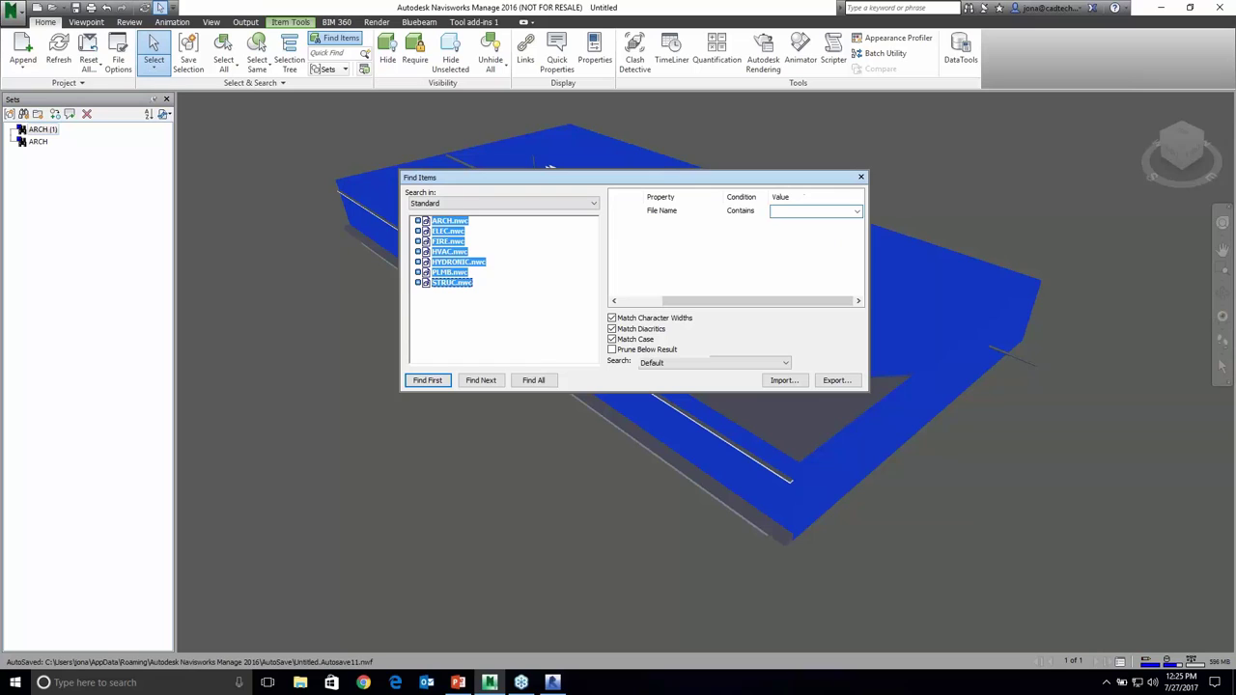
pyautogui.click(856, 211)
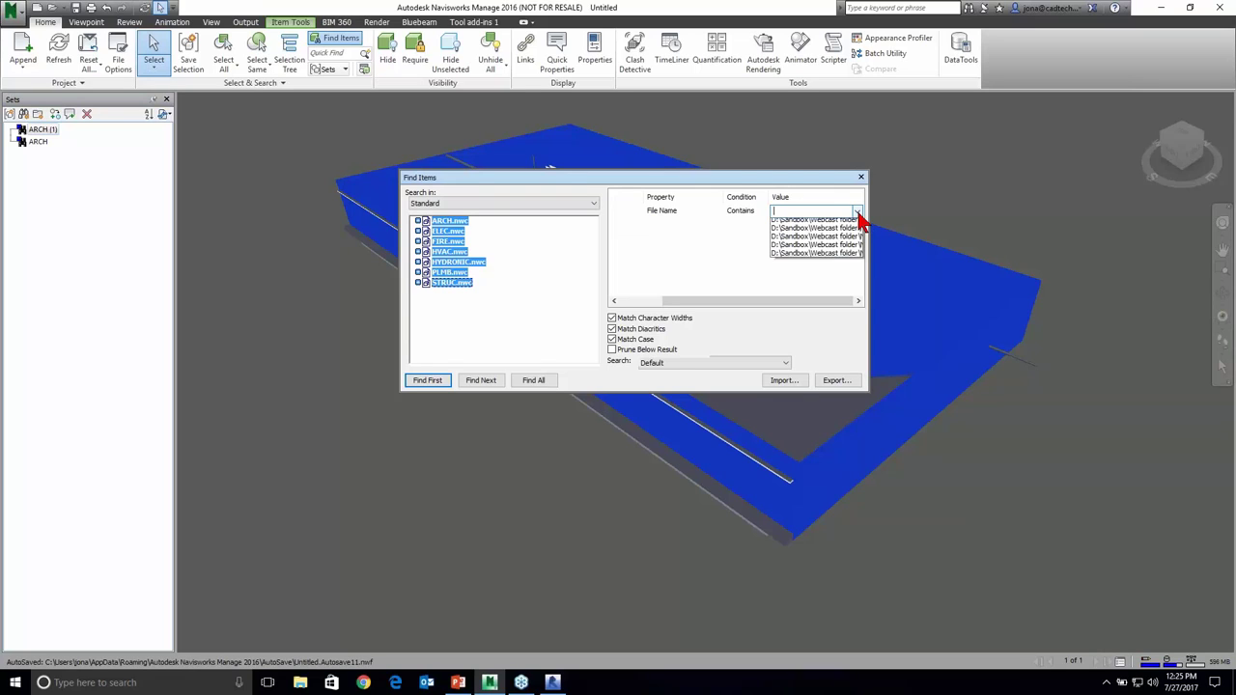
pyautogui.click(810, 208)
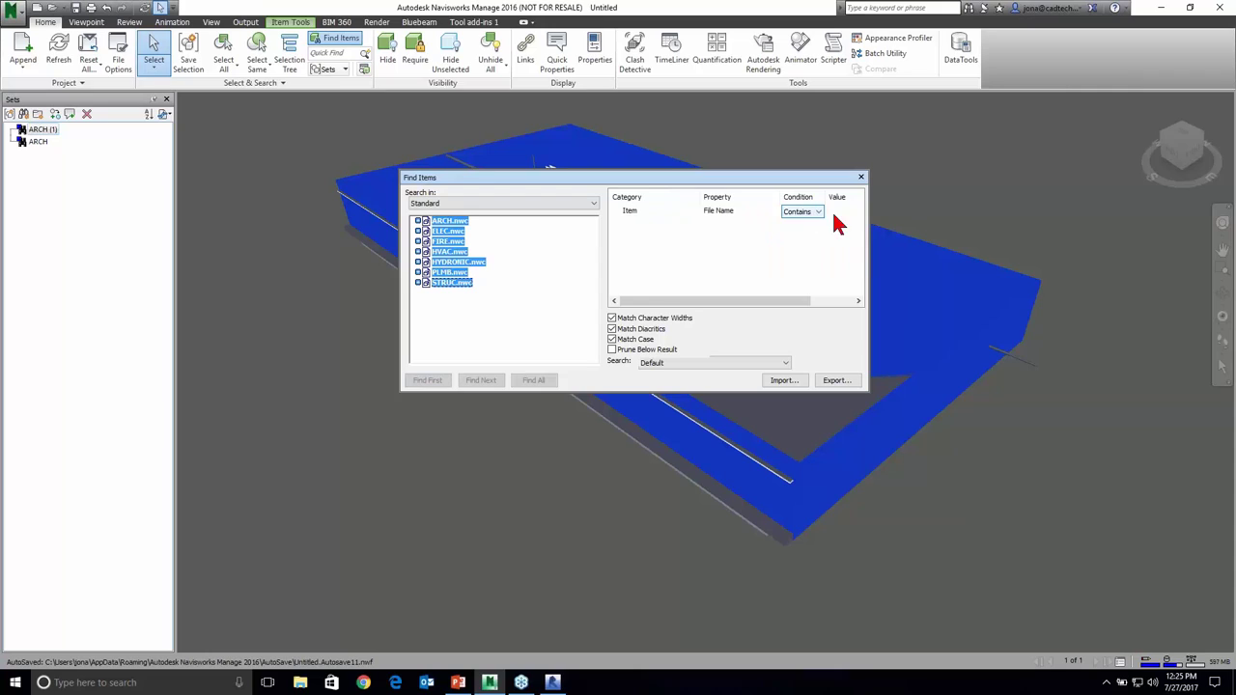
pyautogui.click(840, 212)
pyautogui.write('HVAC')
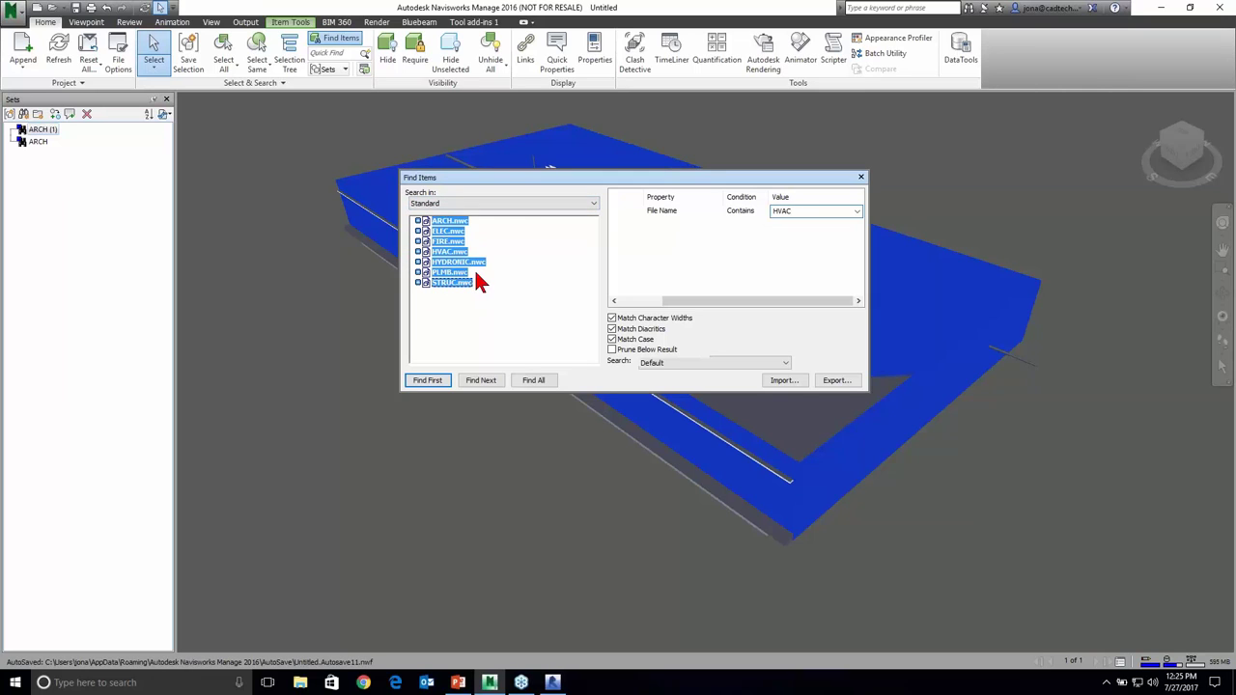
pyautogui.click(534, 380)
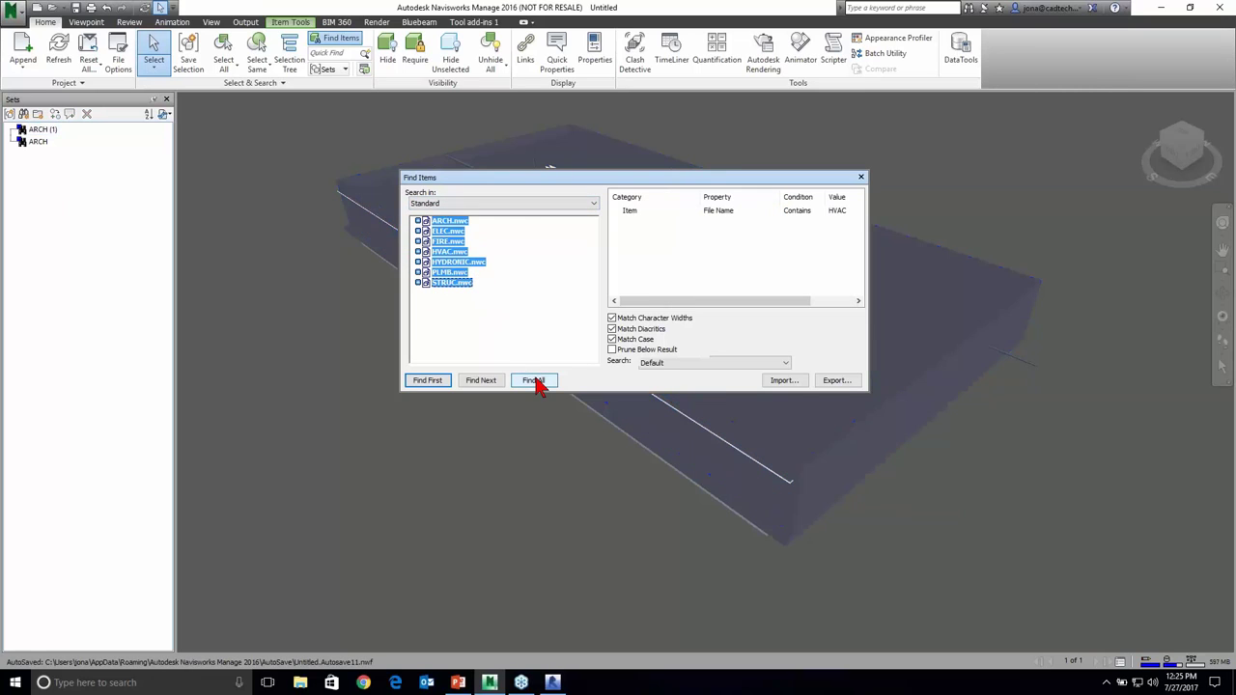
# - Rename the duplicated ARCH search set as HVAC and try to update it with the HVAC search
pyautogui.rightClick(42, 140)
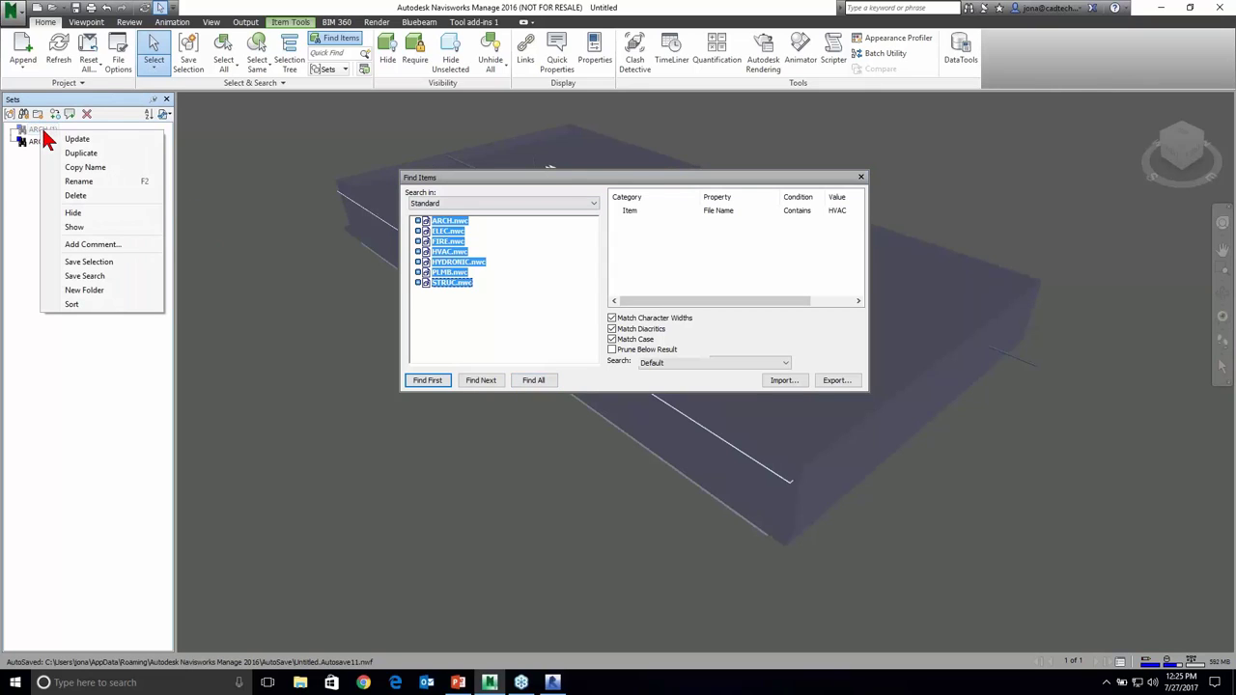
pyautogui.click(79, 182)
pyautogui.write('HVAC')
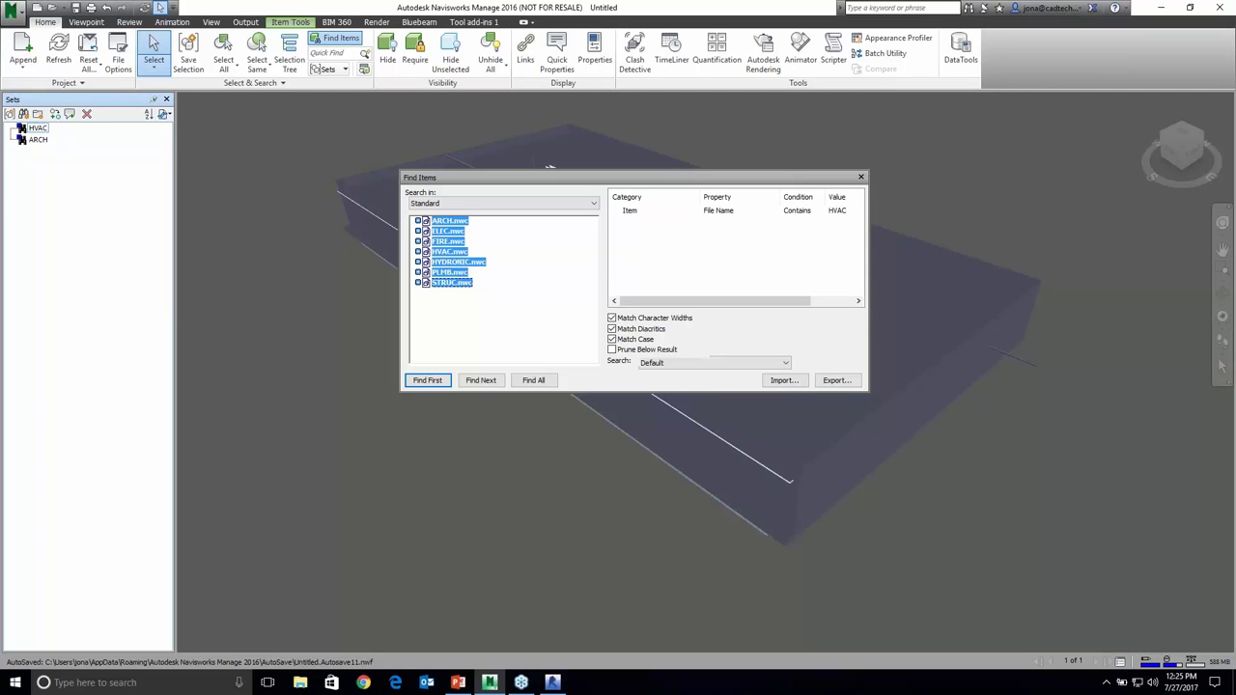
pyautogui.rightClick(44, 129)
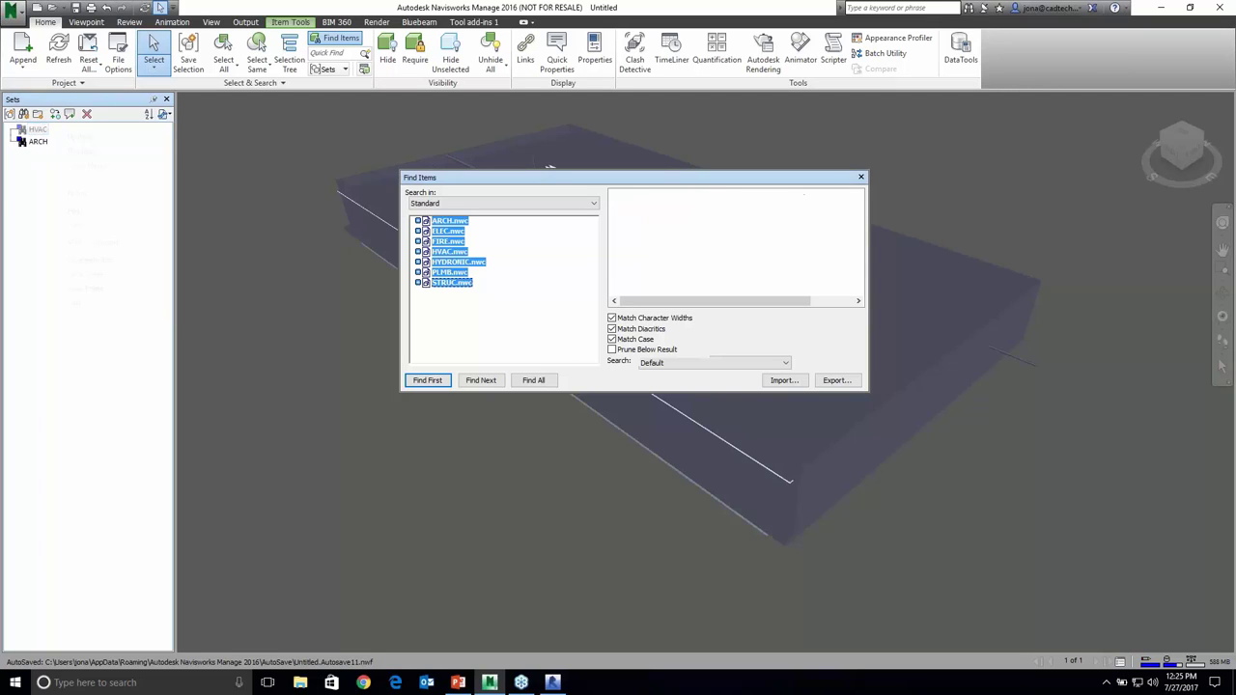
pyautogui.click(77, 139)
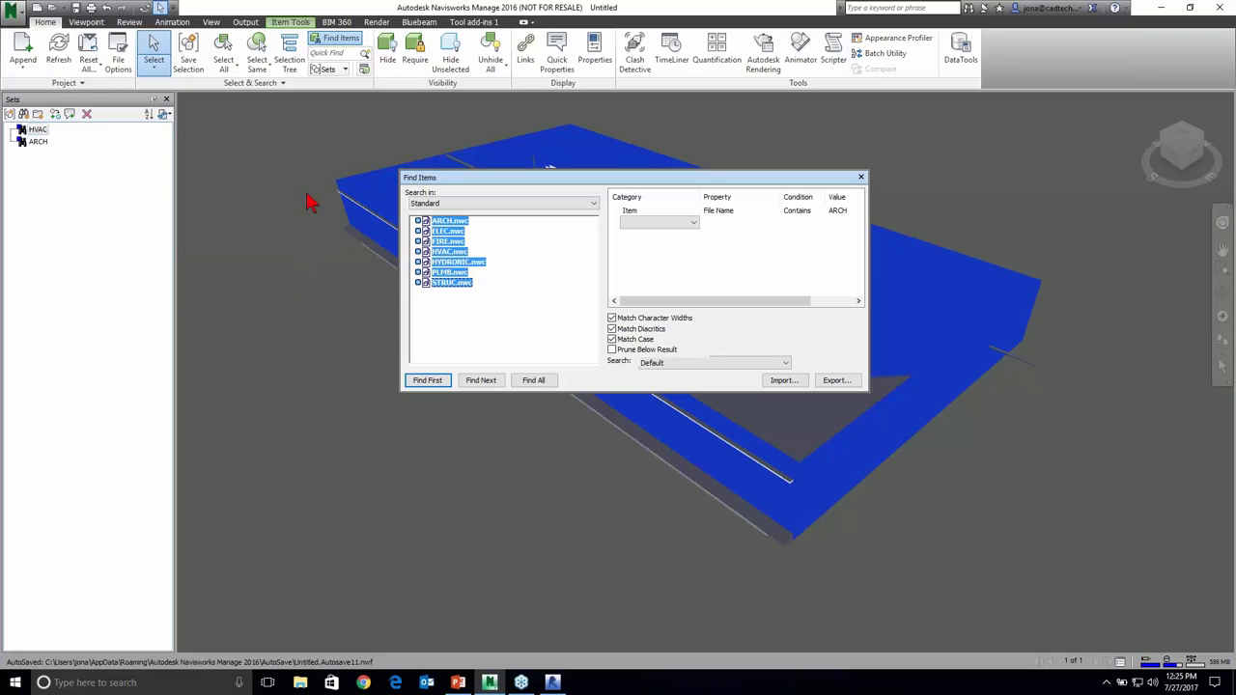
# - Change the search value to HVAC, find all matching items, and update the HVAC search set
pyautogui.click(842, 210)
pyautogui.write('HVAC')
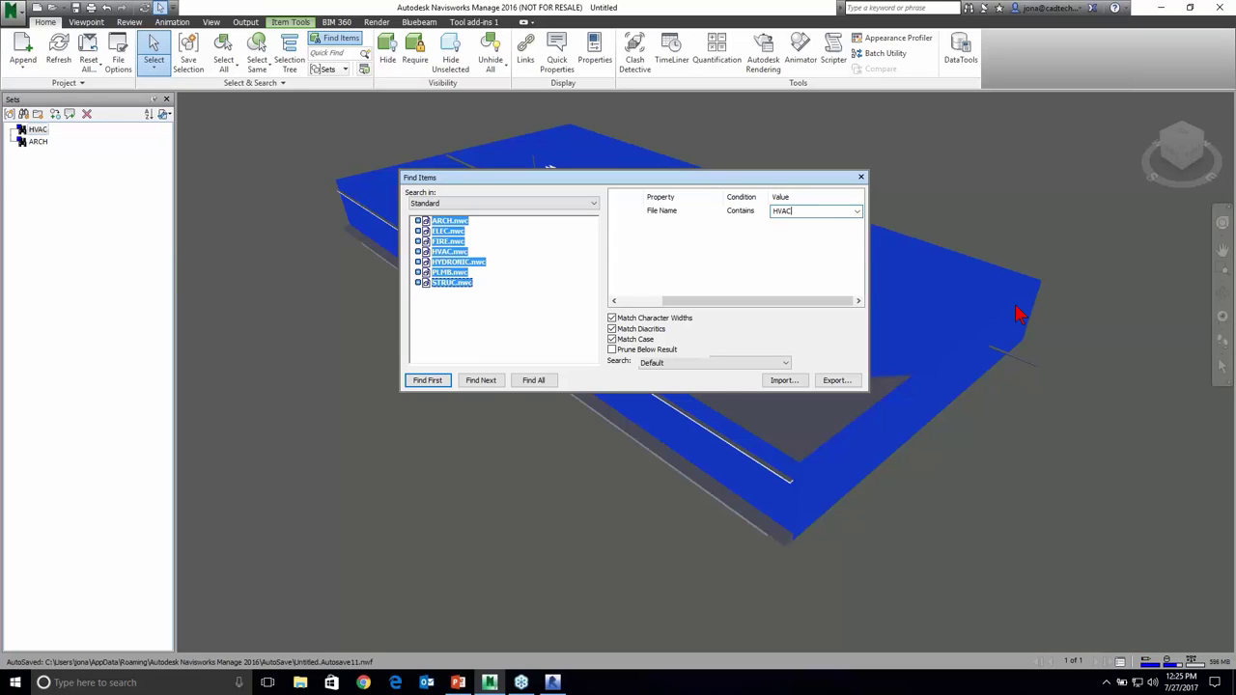
pyautogui.click(537, 381)
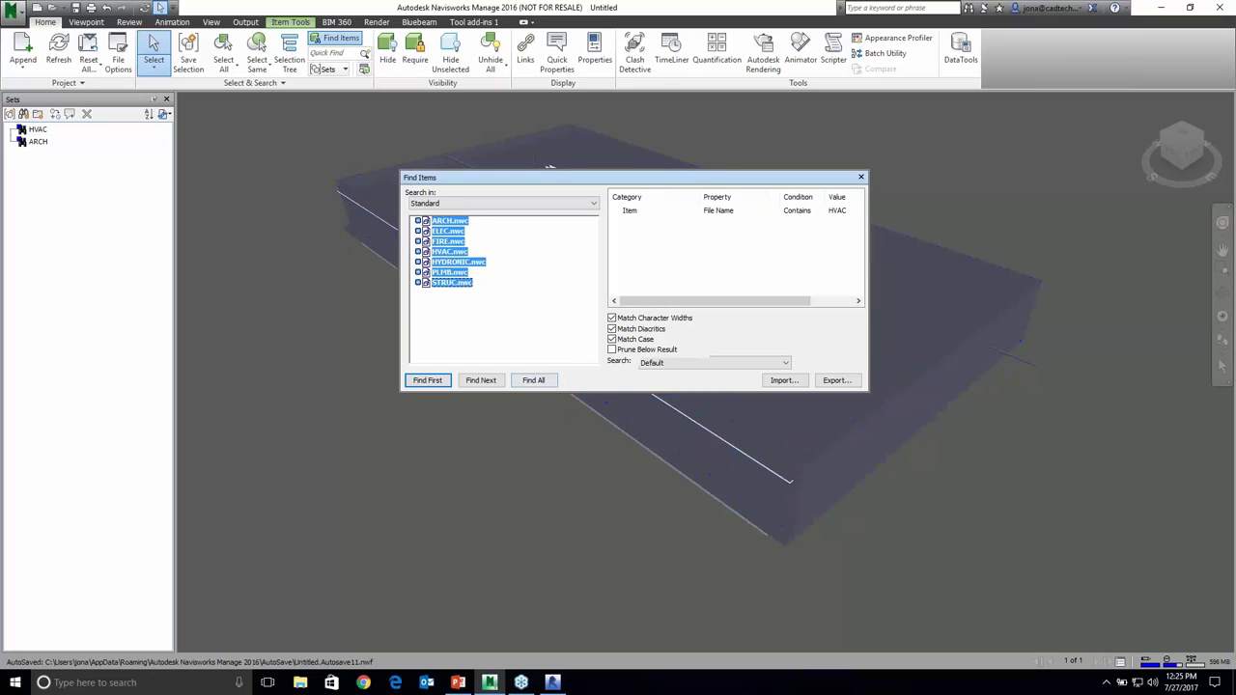
pyautogui.rightClick(35, 131)
pyautogui.click(69, 141)
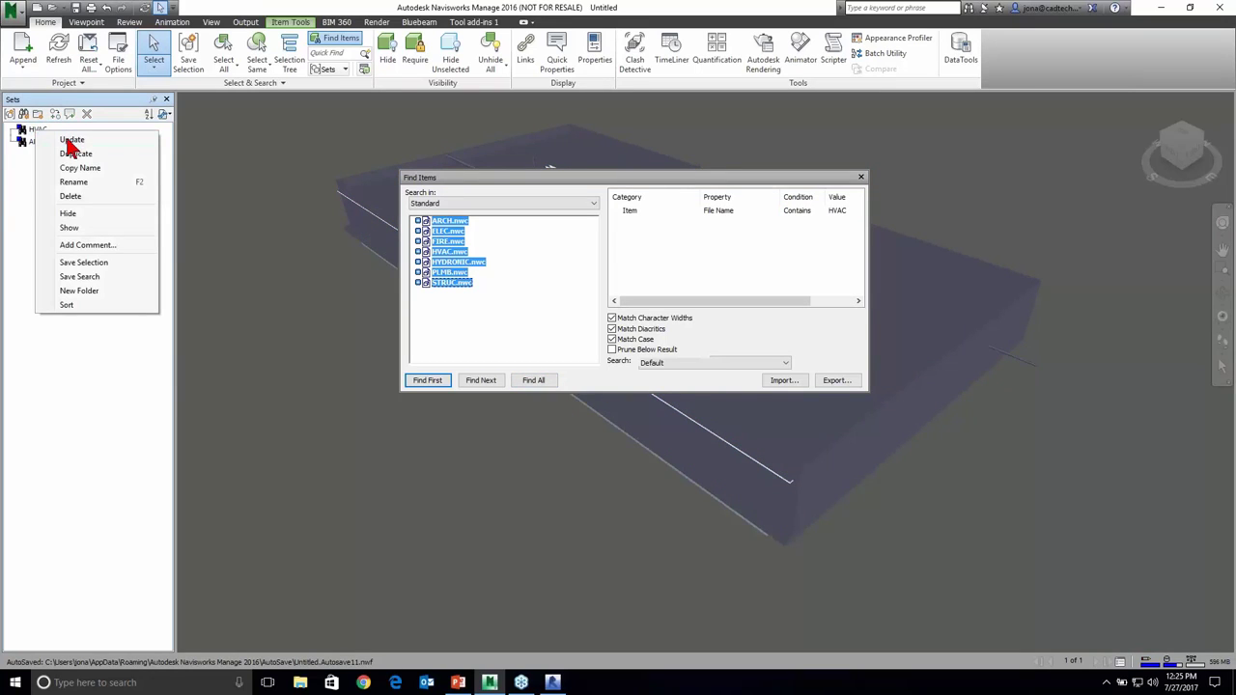
# - Move the Find Items dialog aside and check which model items the ARCH and HVAC search sets highlight
pyautogui.click(729, 182)
pyautogui.moveTo(756, 191); pyautogui.dragTo(1001, 171)
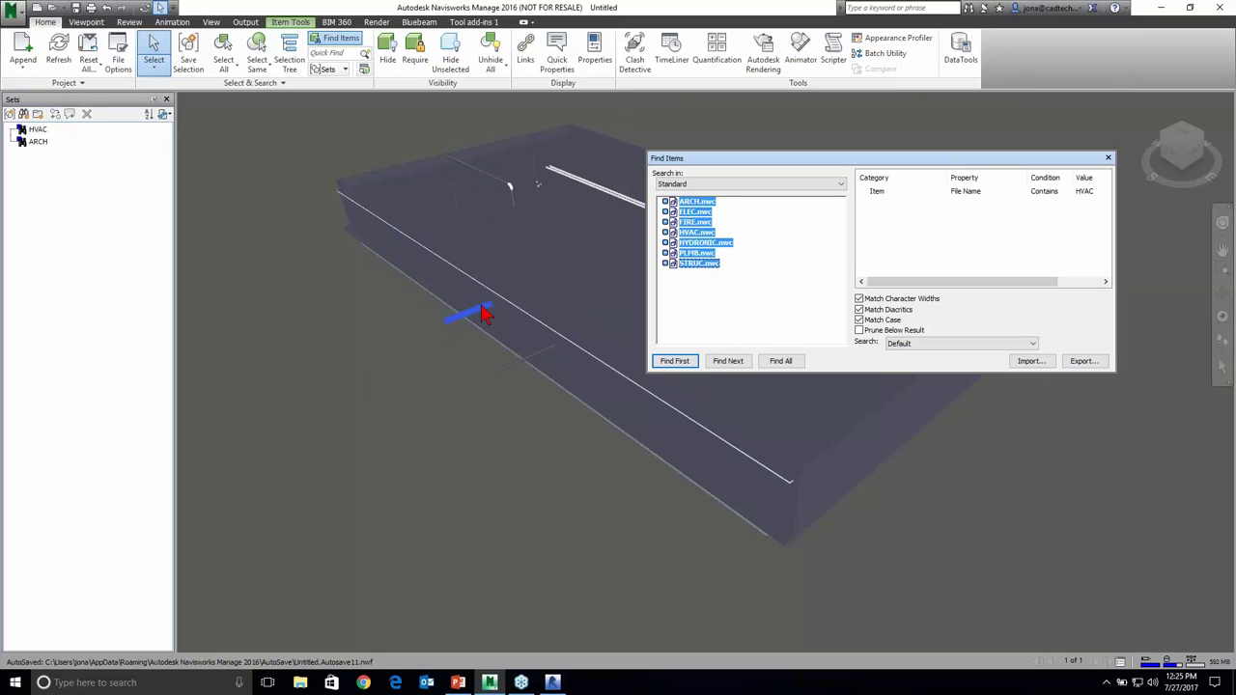
pyautogui.click(38, 142)
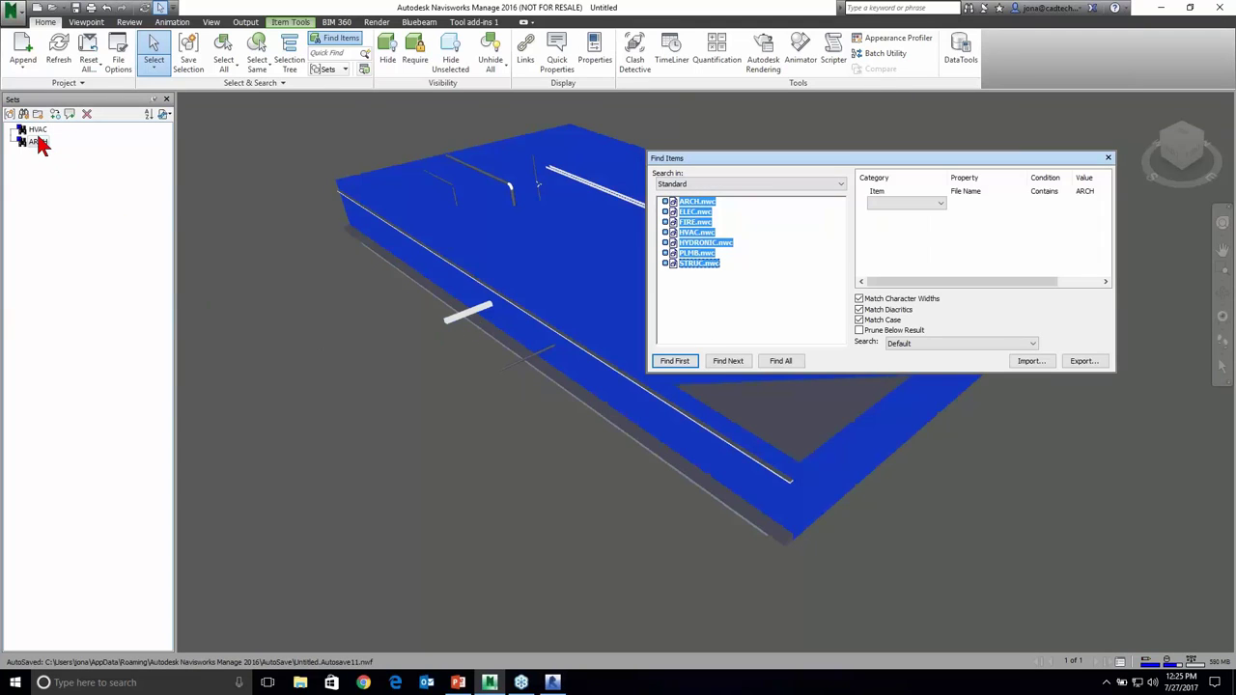
pyautogui.click(36, 132)
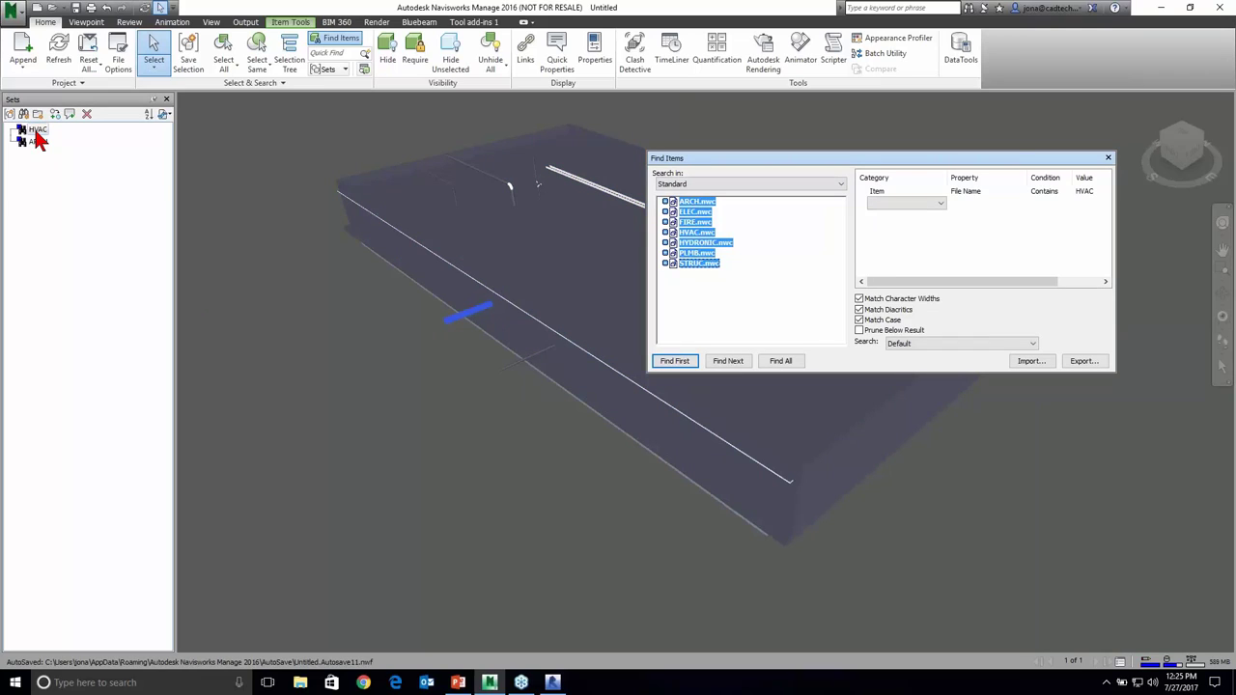
# - Duplicate the HVAC search set and rename the copy as PLMB
pyautogui.click(36, 132)
pyautogui.rightClick(36, 133)
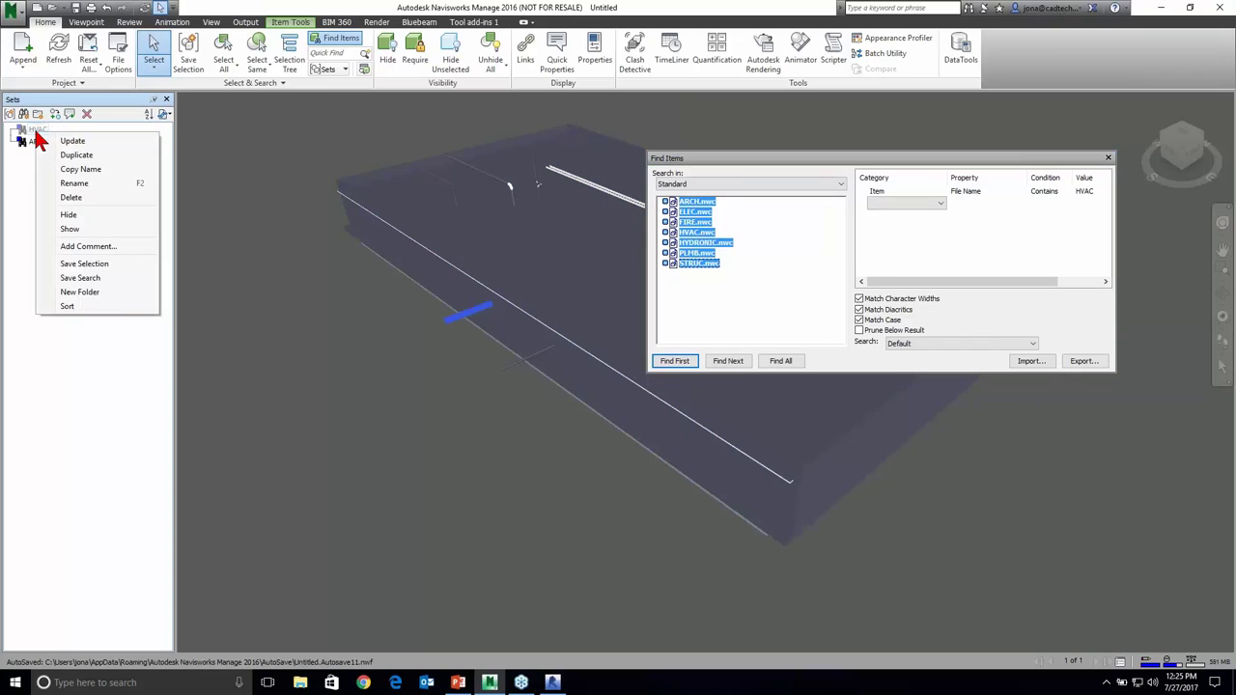
pyautogui.click(60, 153)
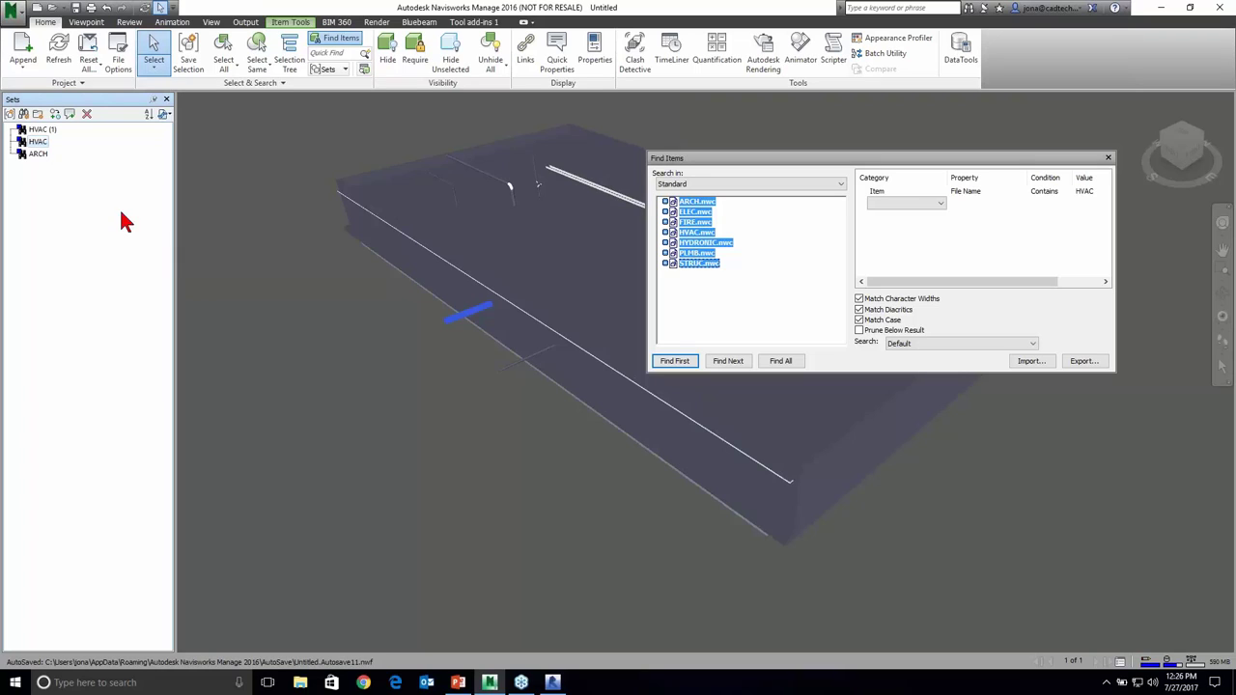
pyautogui.click(39, 131)
pyautogui.rightClick(37, 135)
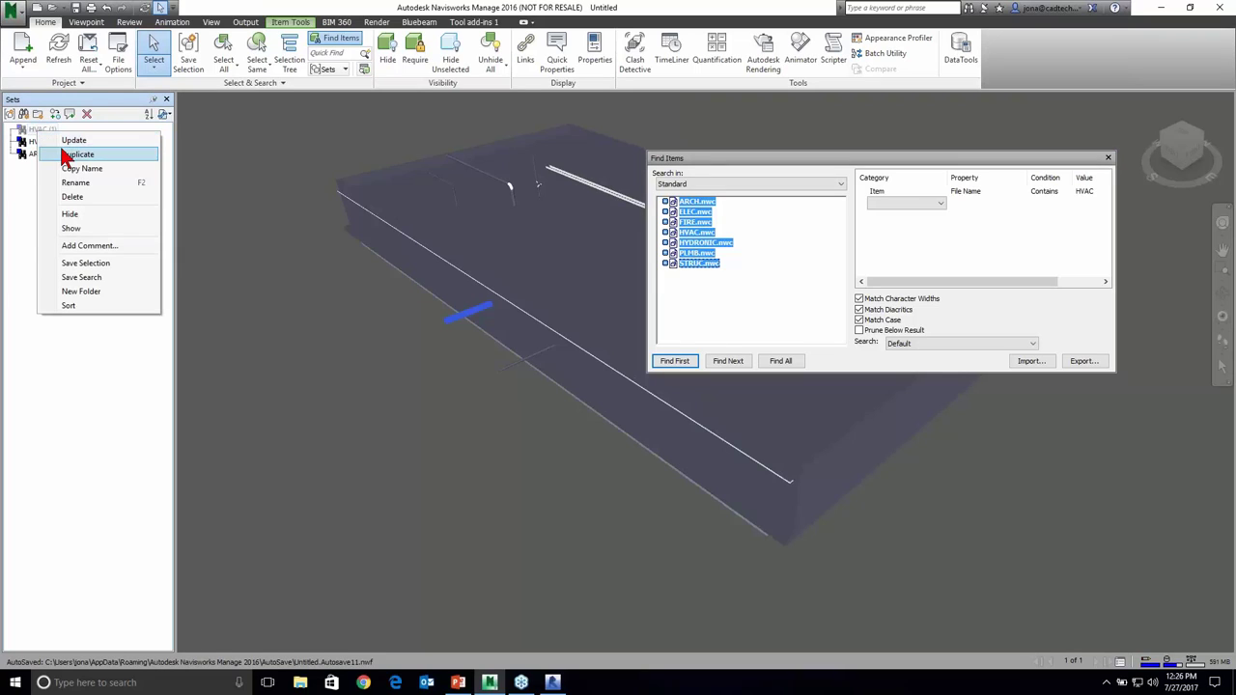
pyautogui.click(93, 188)
pyautogui.write('P')
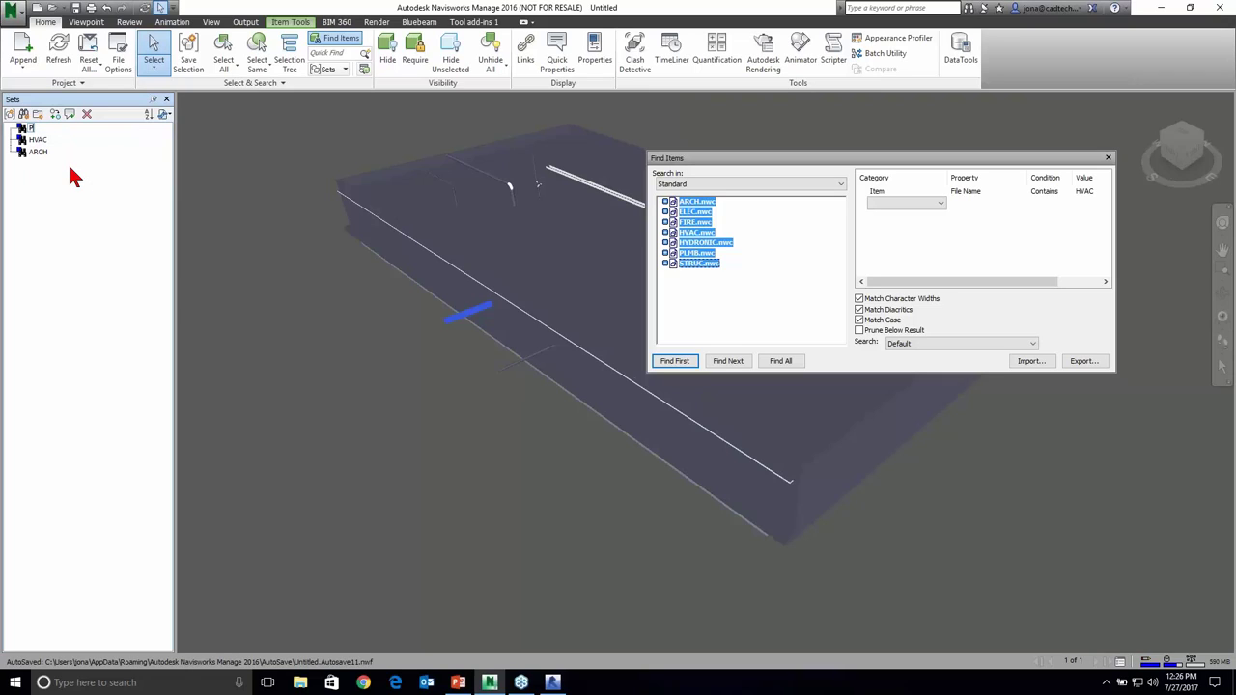
pyautogui.write('LMB')
pyautogui.press('Return')
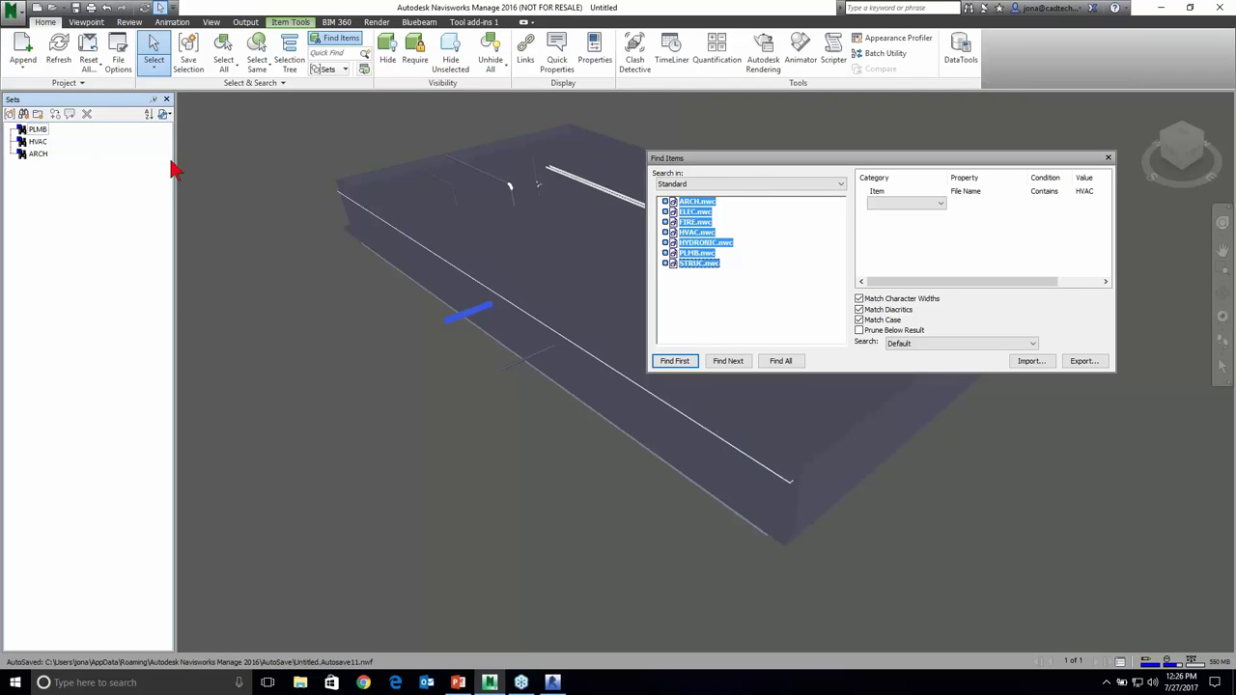
# - Find all items whose File Name contains PLMB and update the PLMB search set with that search
pyautogui.click(37, 137)
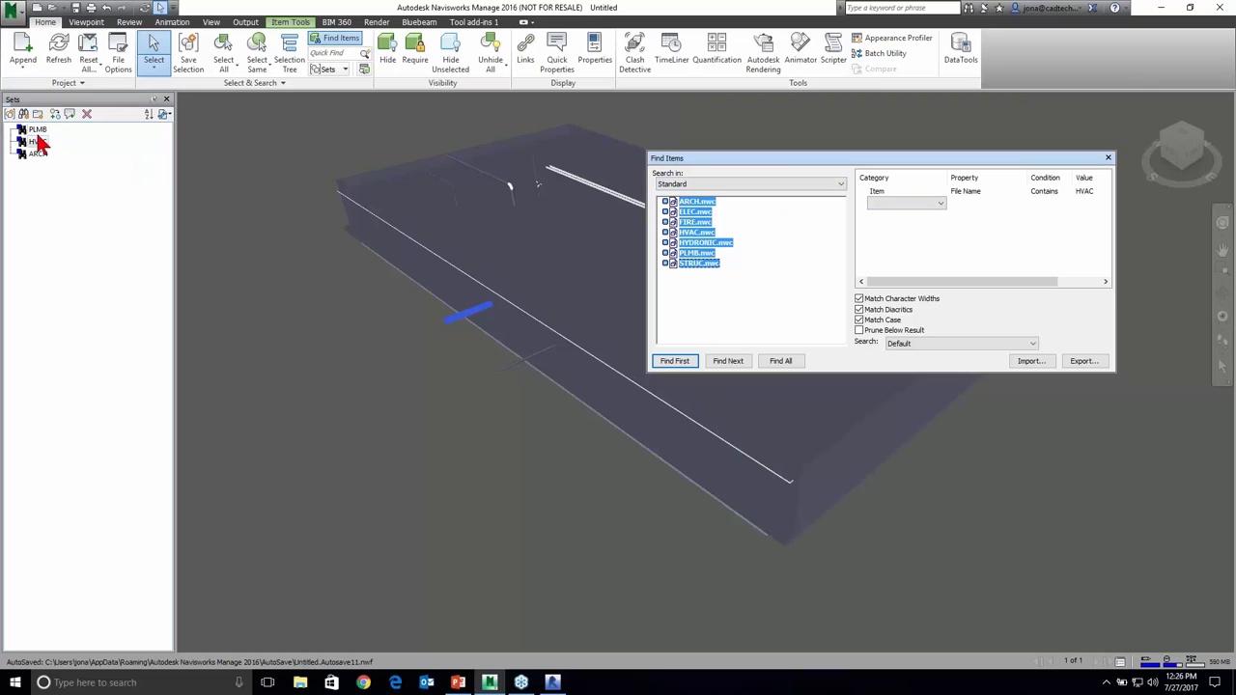
pyautogui.click(1099, 192)
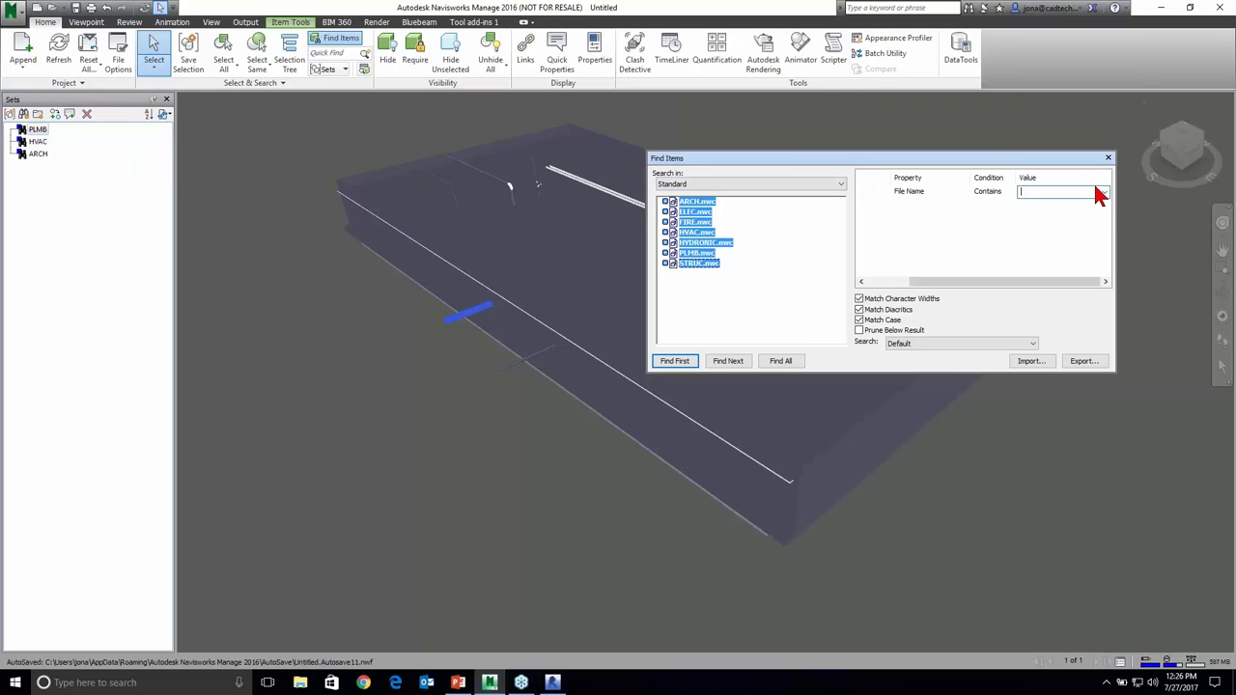
pyautogui.write('PLMB')
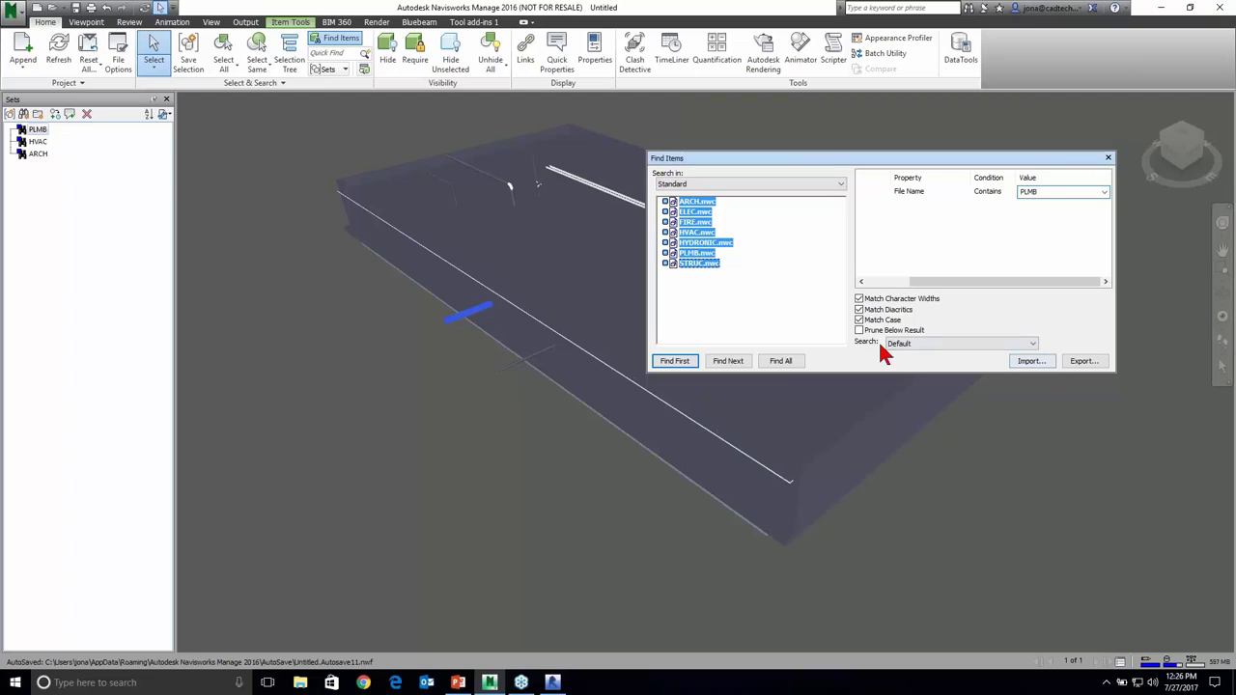
pyautogui.click(780, 360)
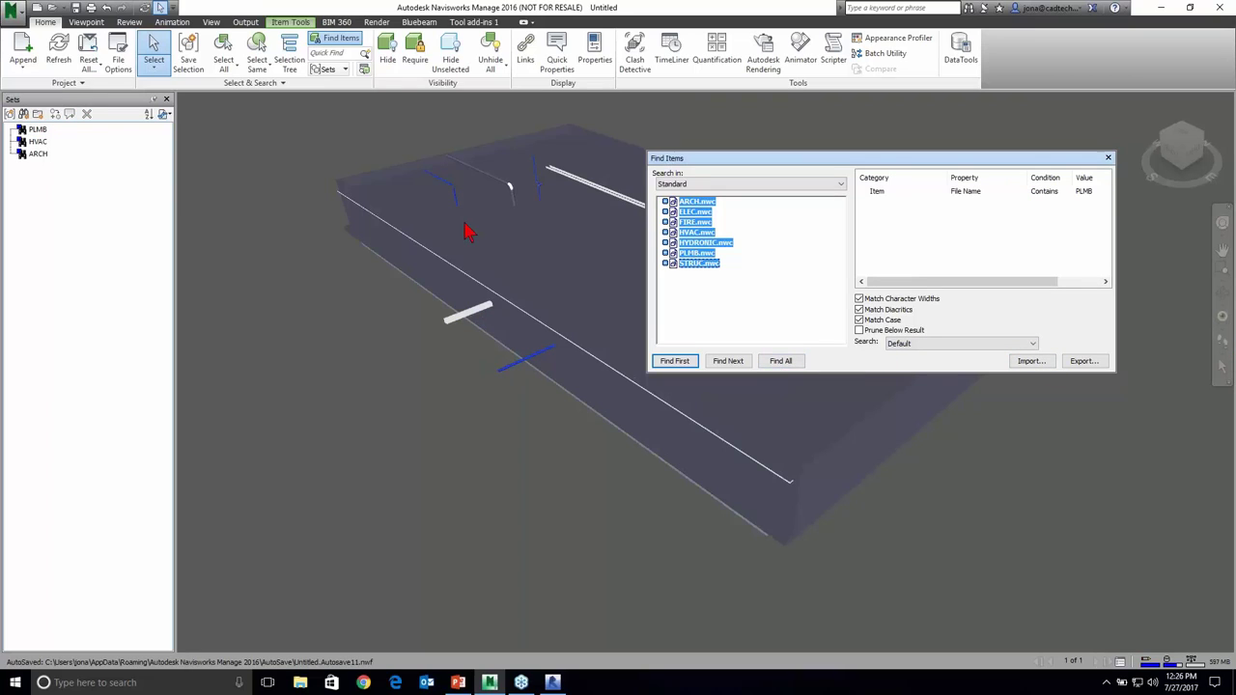
pyautogui.rightClick(34, 130)
pyautogui.click(64, 136)
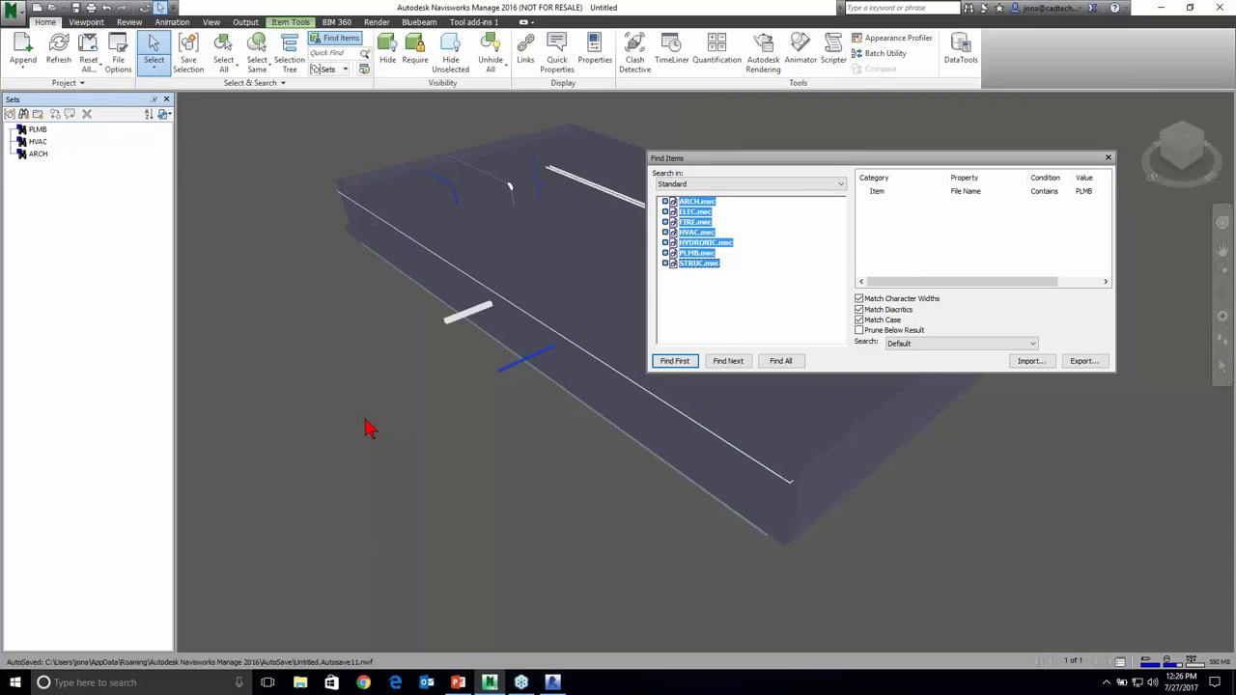
# - Switch to the PowerPoint slide show and read the Create Search Sets slide on changing values and updating sets
pyautogui.click(458, 682)
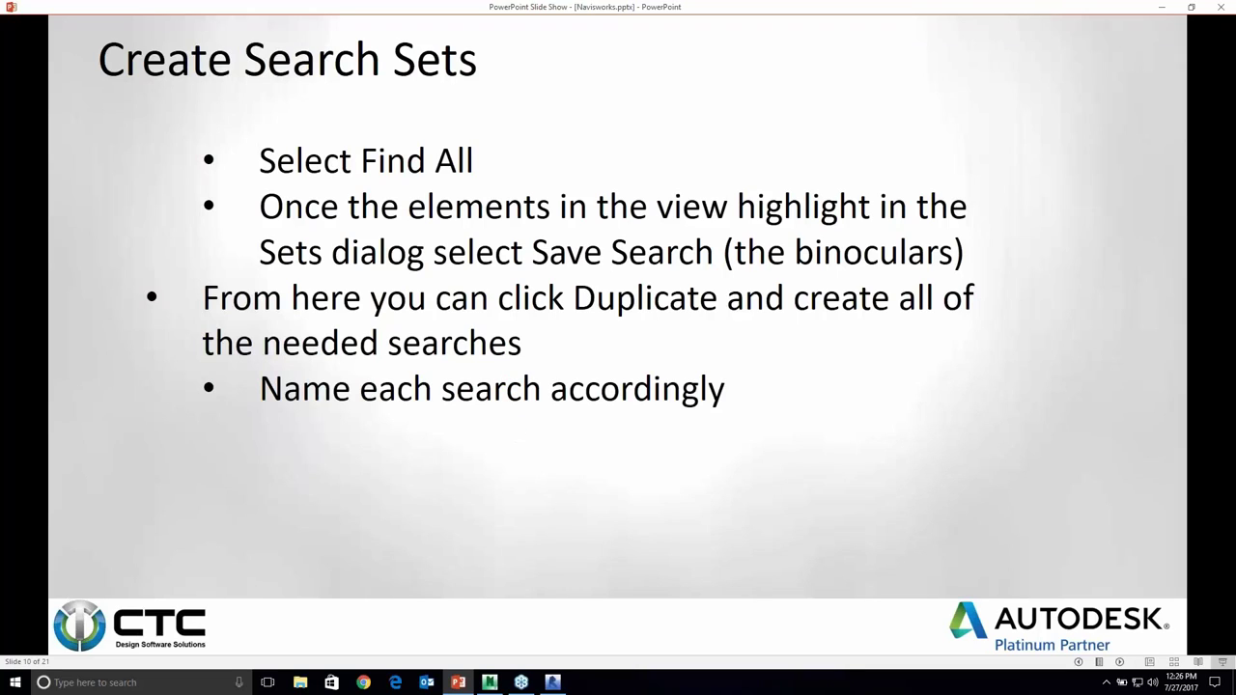
pyautogui.press('Right')
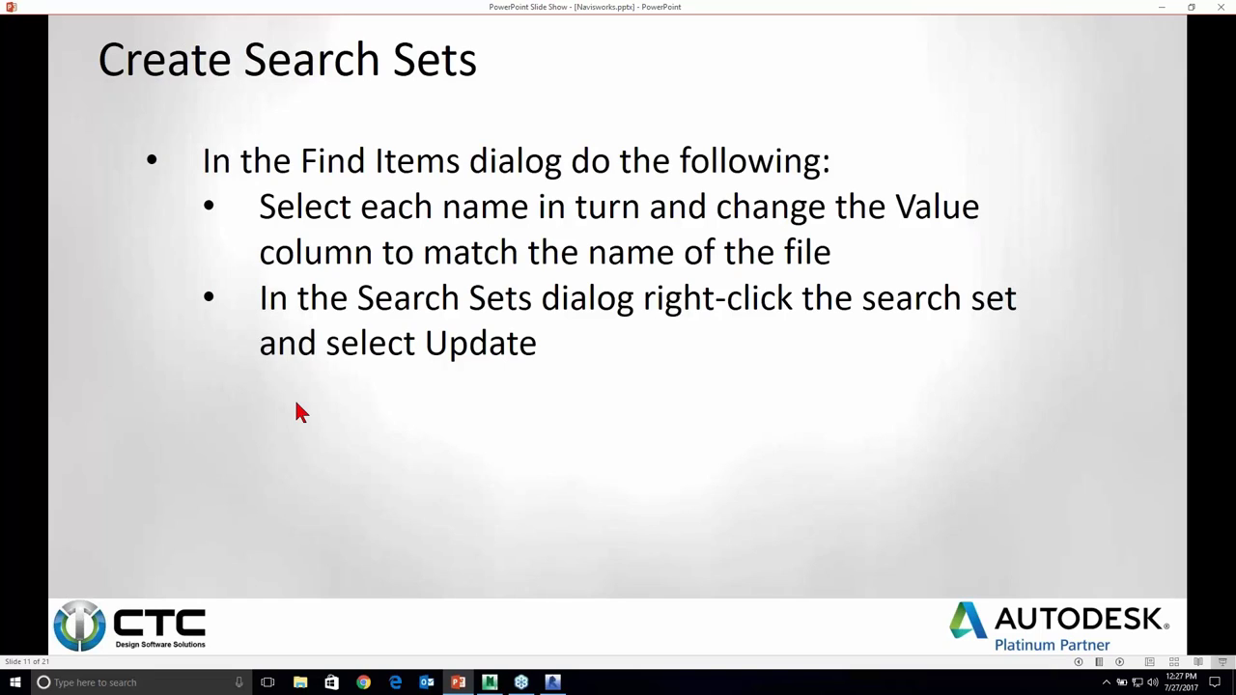
# - Return to Navisworks and check the search value and highlighted items of the HVAC, ARCH and PLMB sets
pyautogui.click(490, 683)
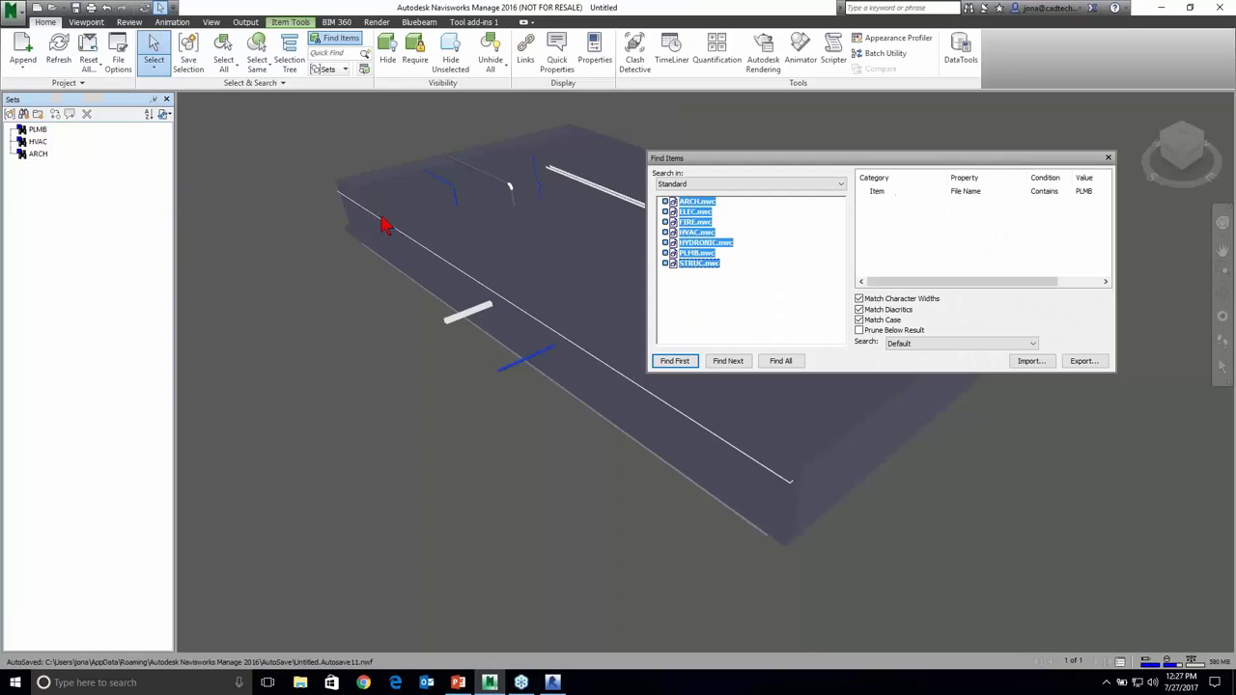
pyautogui.click(37, 142)
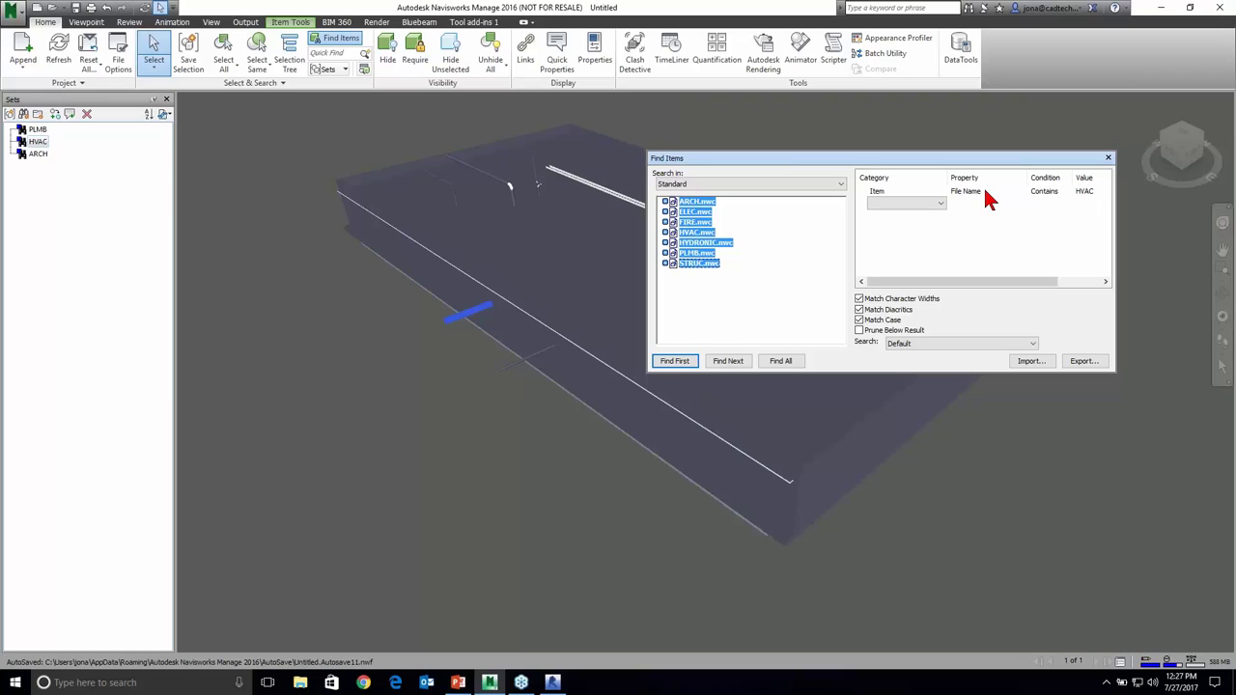
pyautogui.click(35, 156)
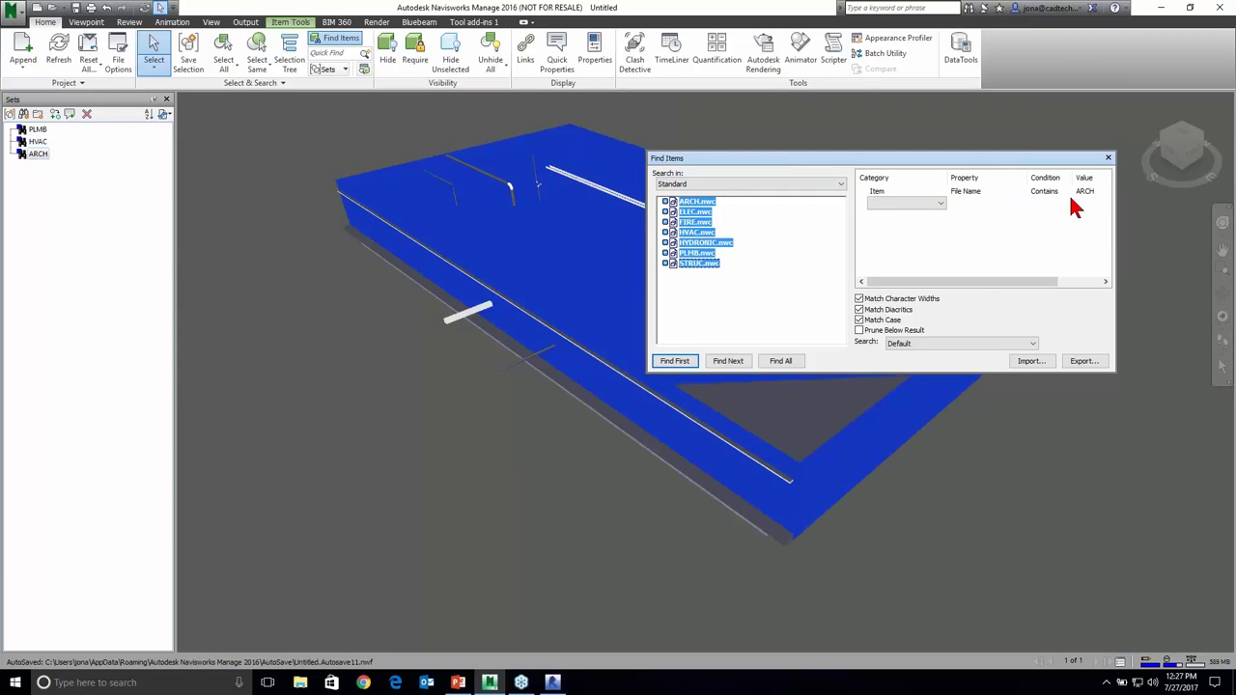
pyautogui.click(37, 130)
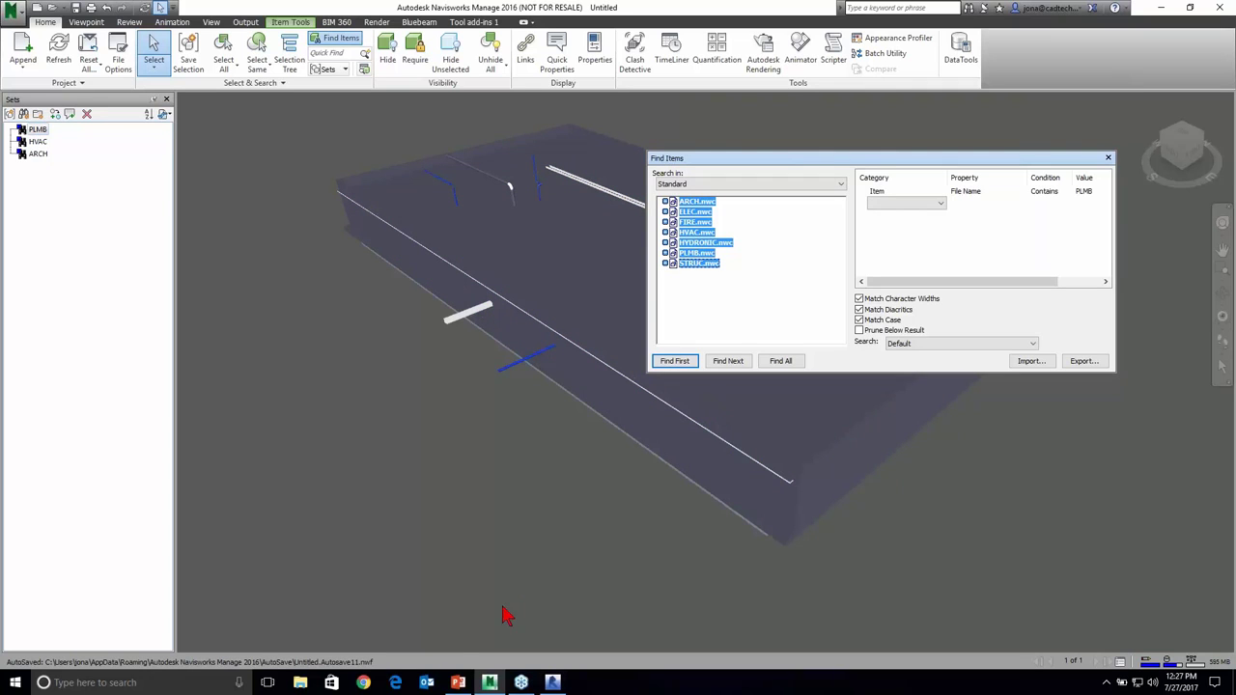
# - Switch to the PowerPoint slide show and read the Create Clash Tests slide
pyautogui.click(460, 684)
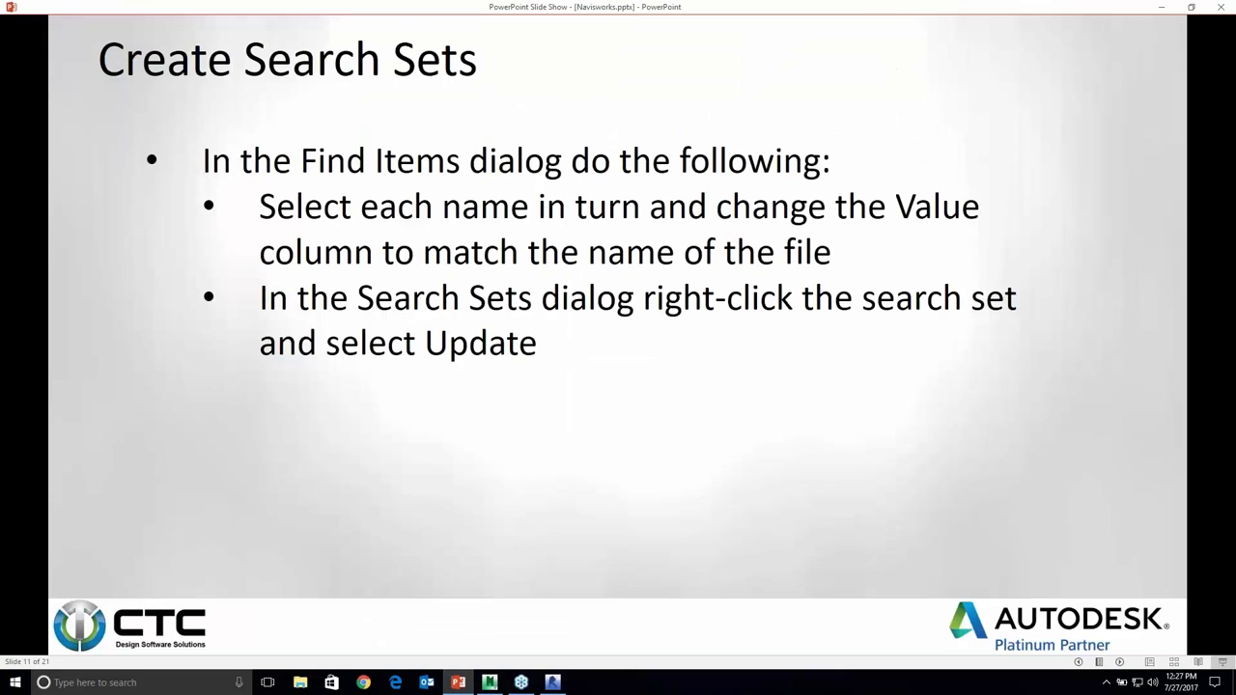
pyautogui.press('Right')
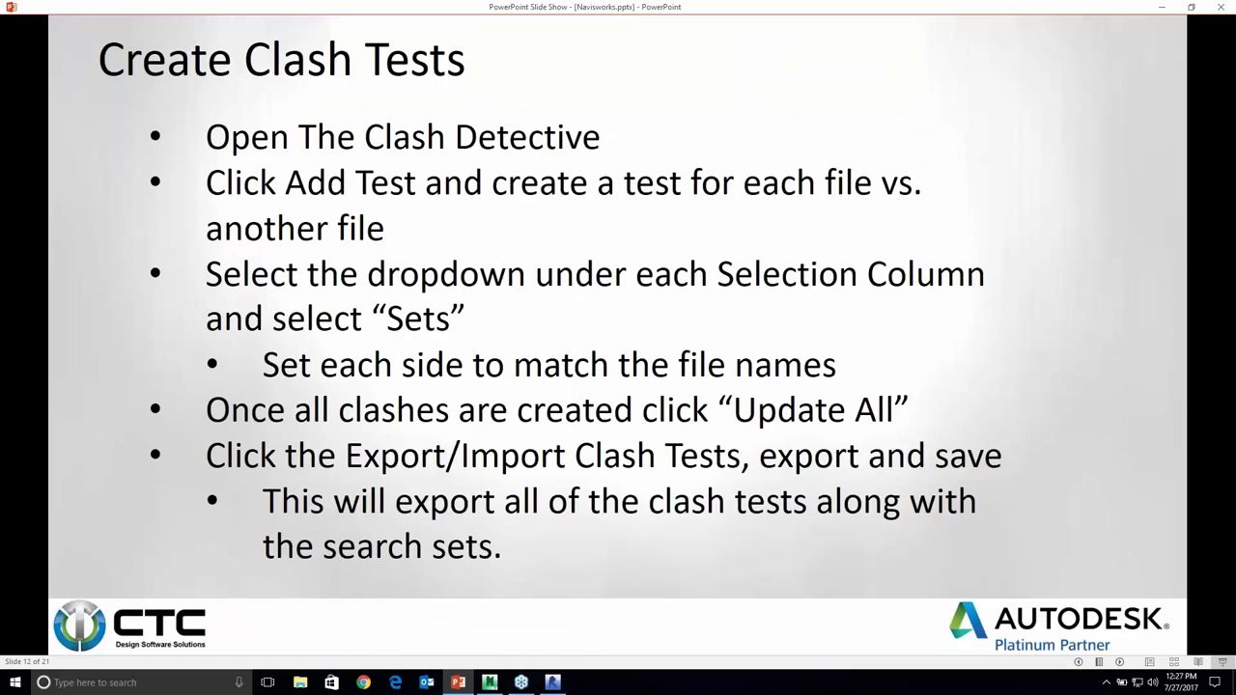
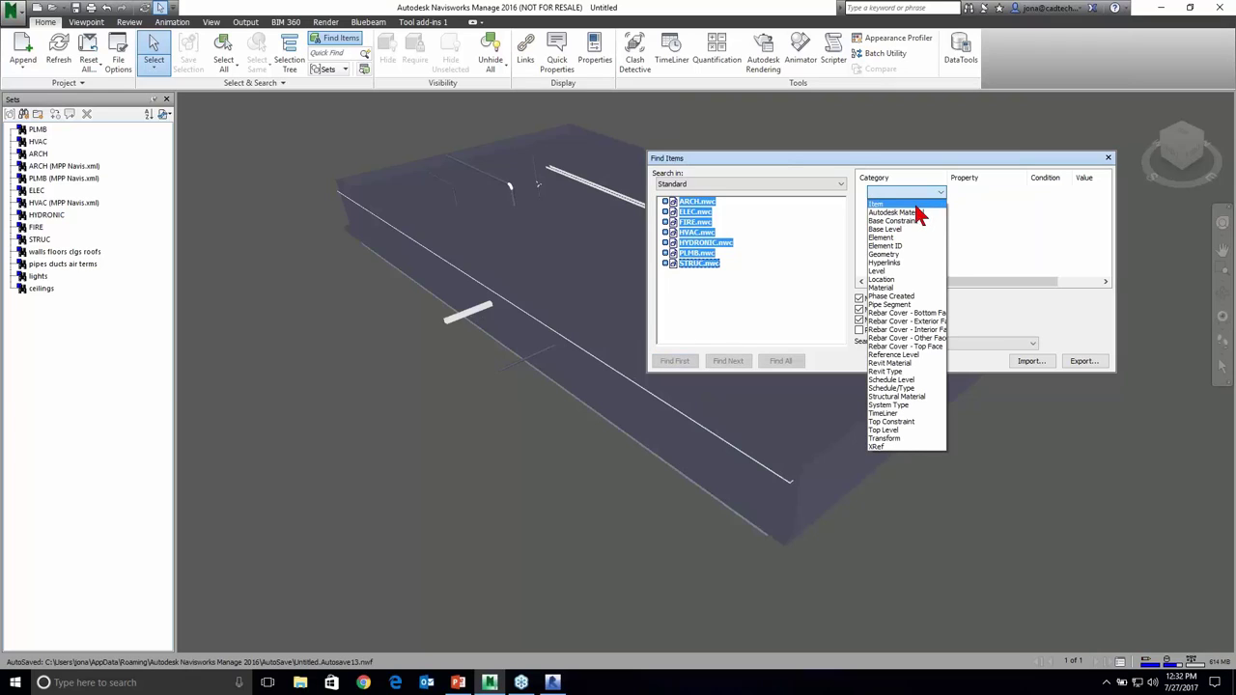
# - Define a search condition in Find Items with category Element, property Category, condition = and value Pipes
pyautogui.click(884, 237)
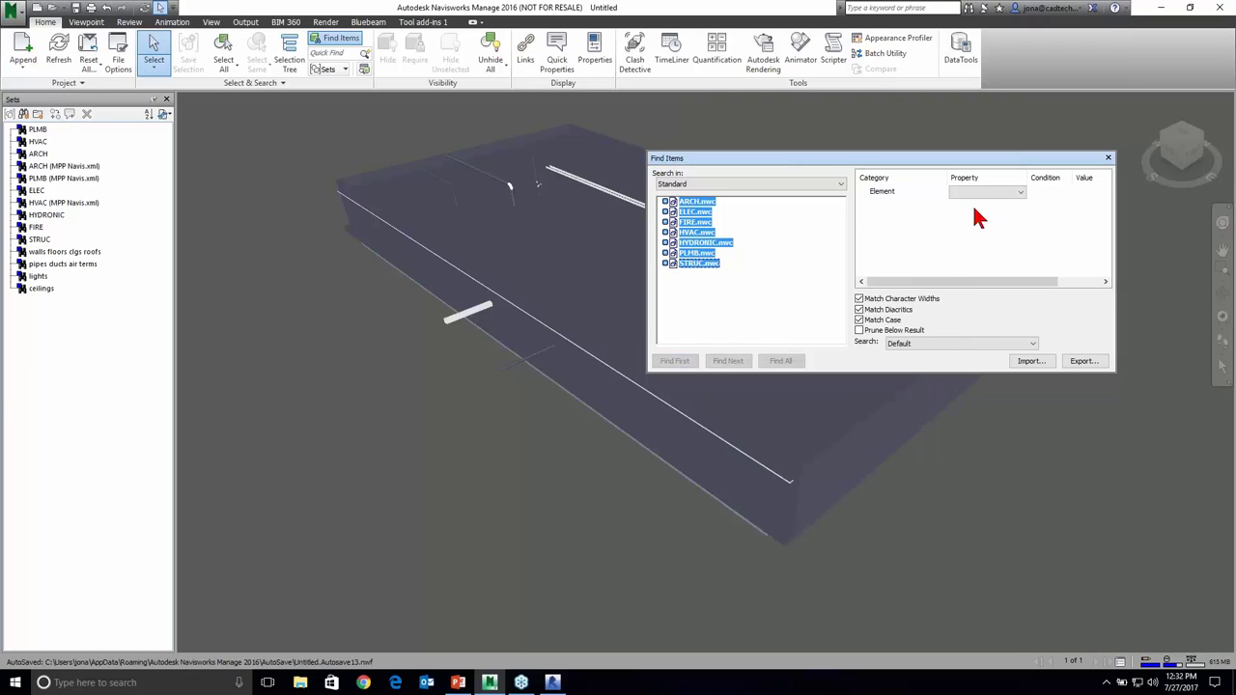
pyautogui.click(1021, 192)
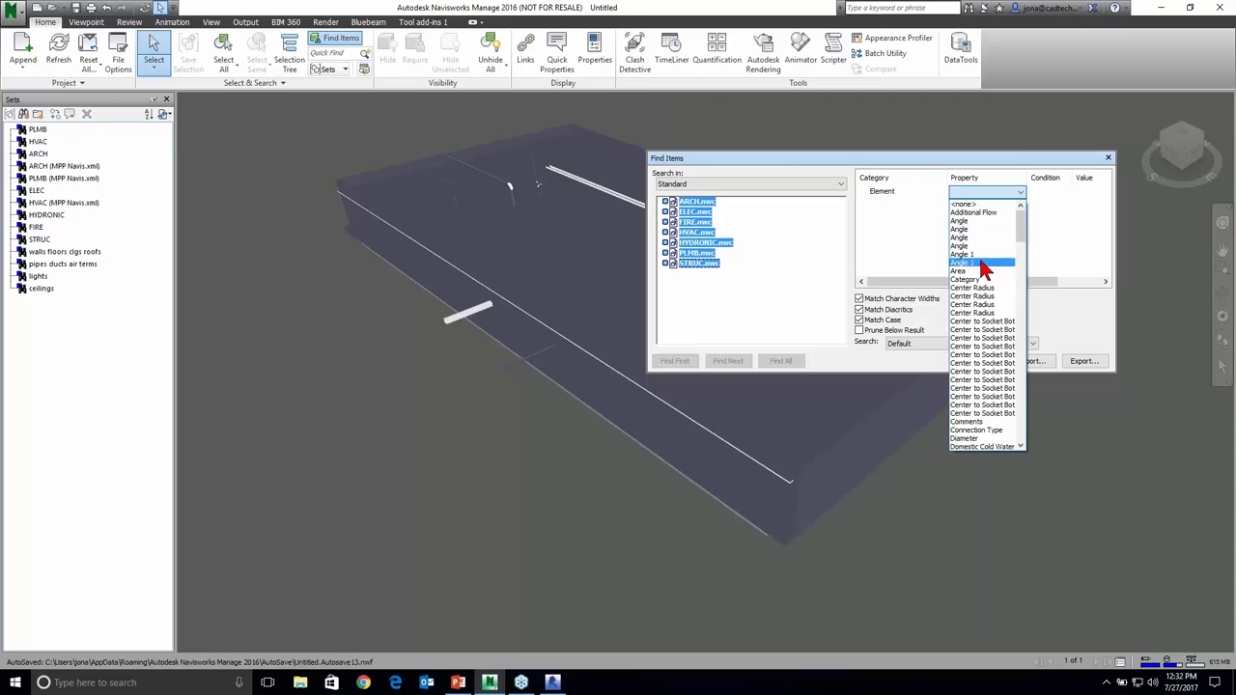
pyautogui.click(972, 281)
pyautogui.click(1064, 196)
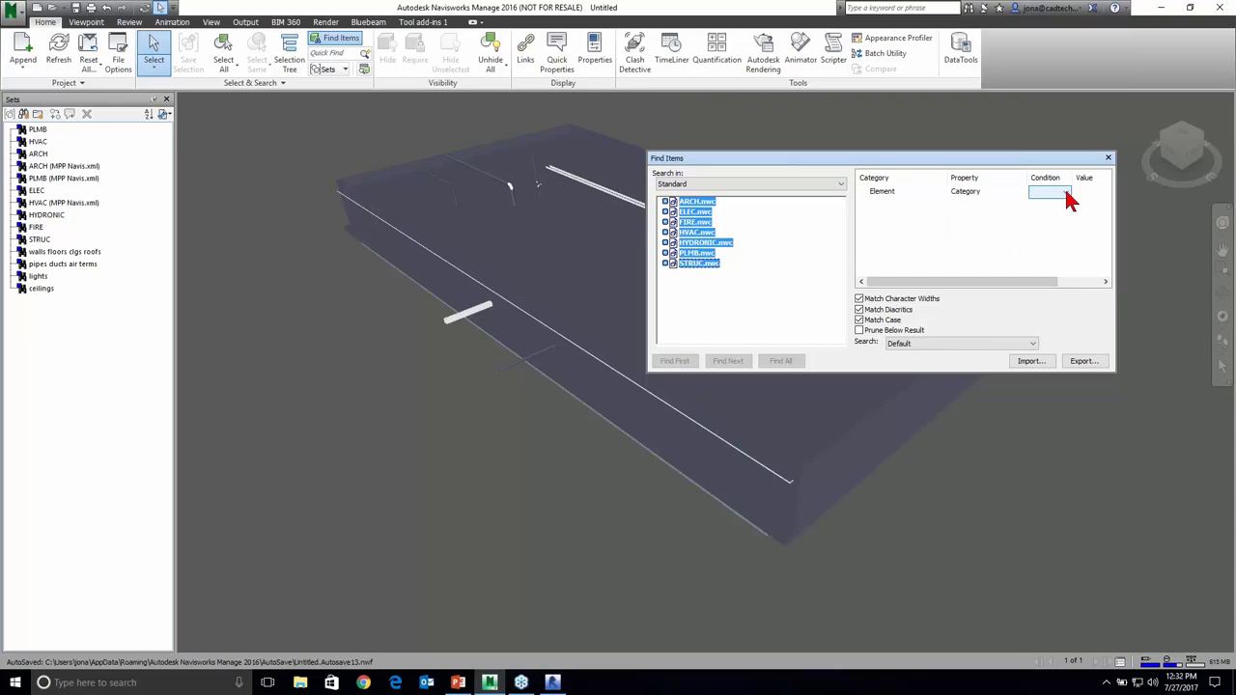
pyautogui.click(1057, 204)
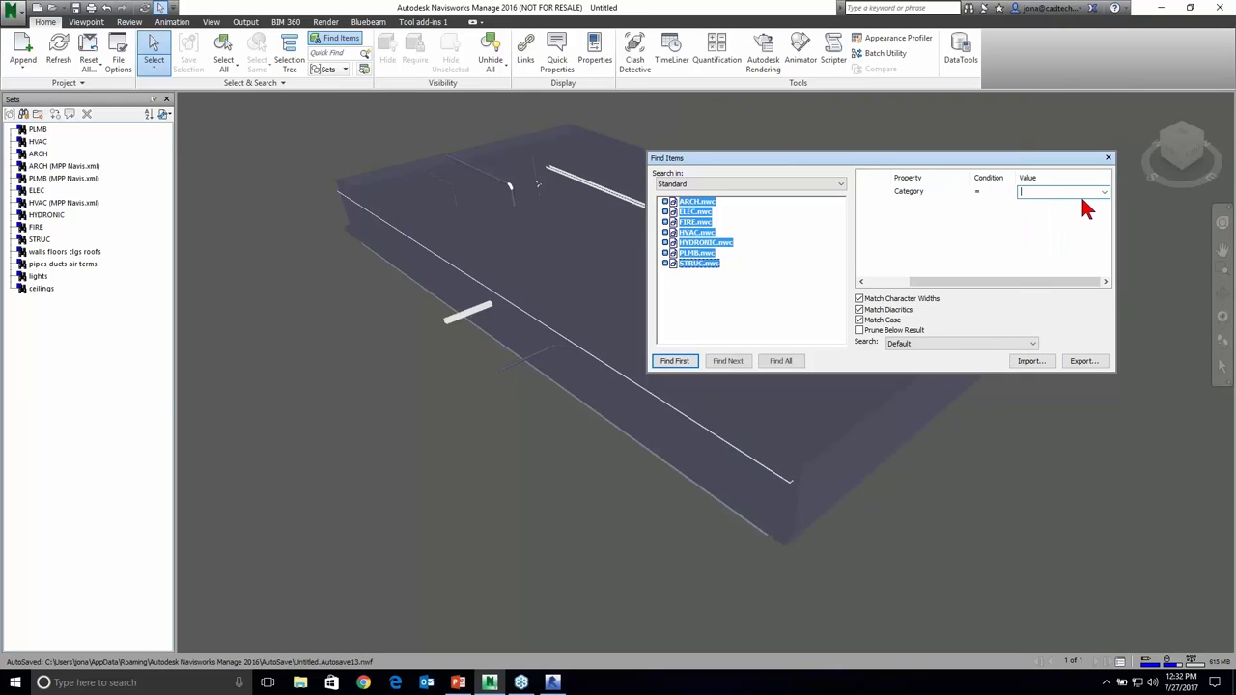
pyautogui.click(1104, 192)
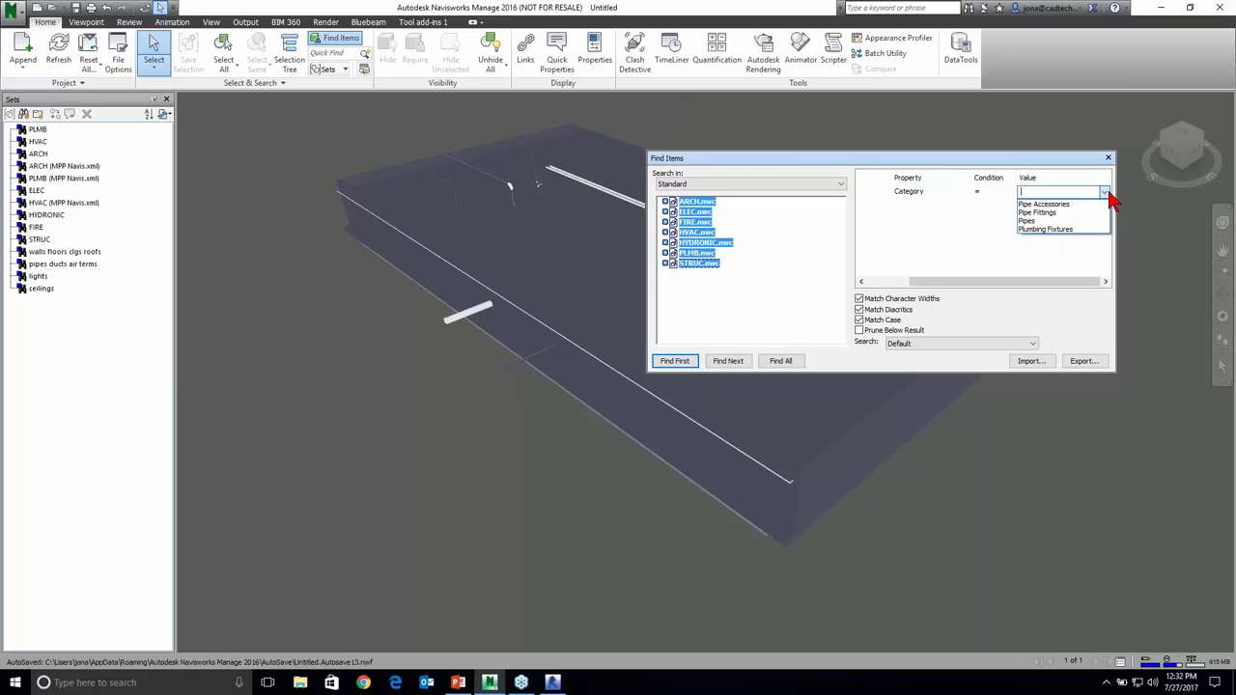
pyautogui.click(1047, 193)
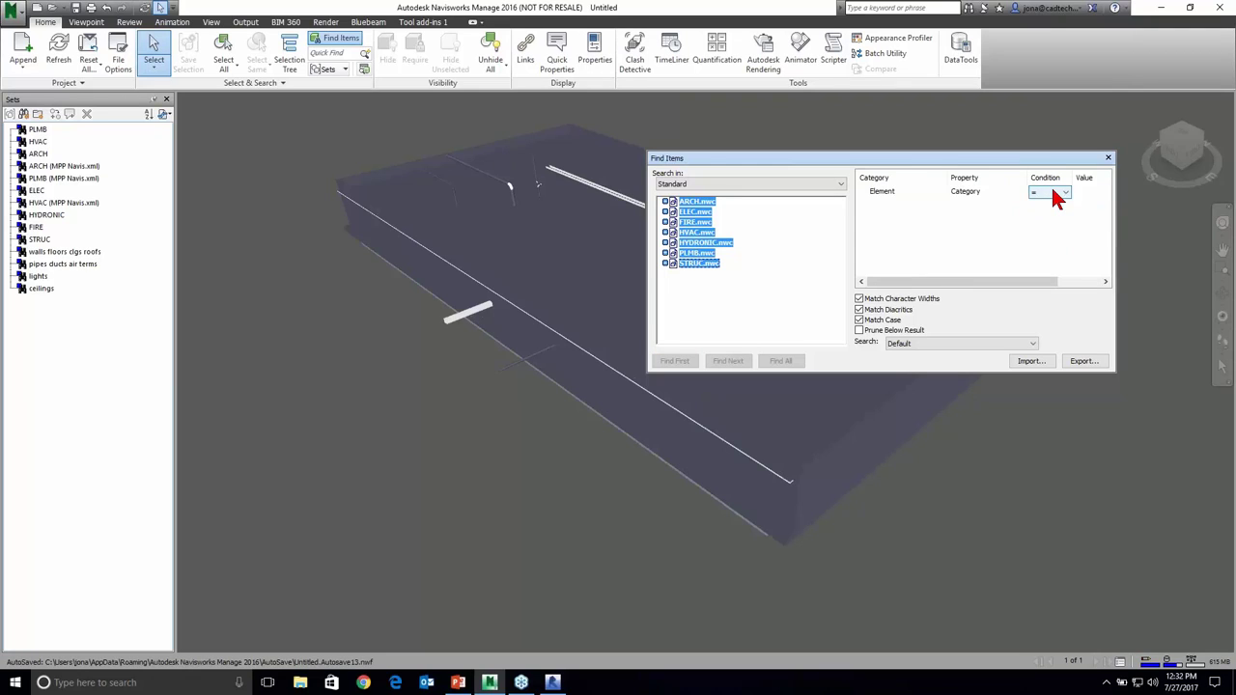
pyautogui.click(1089, 196)
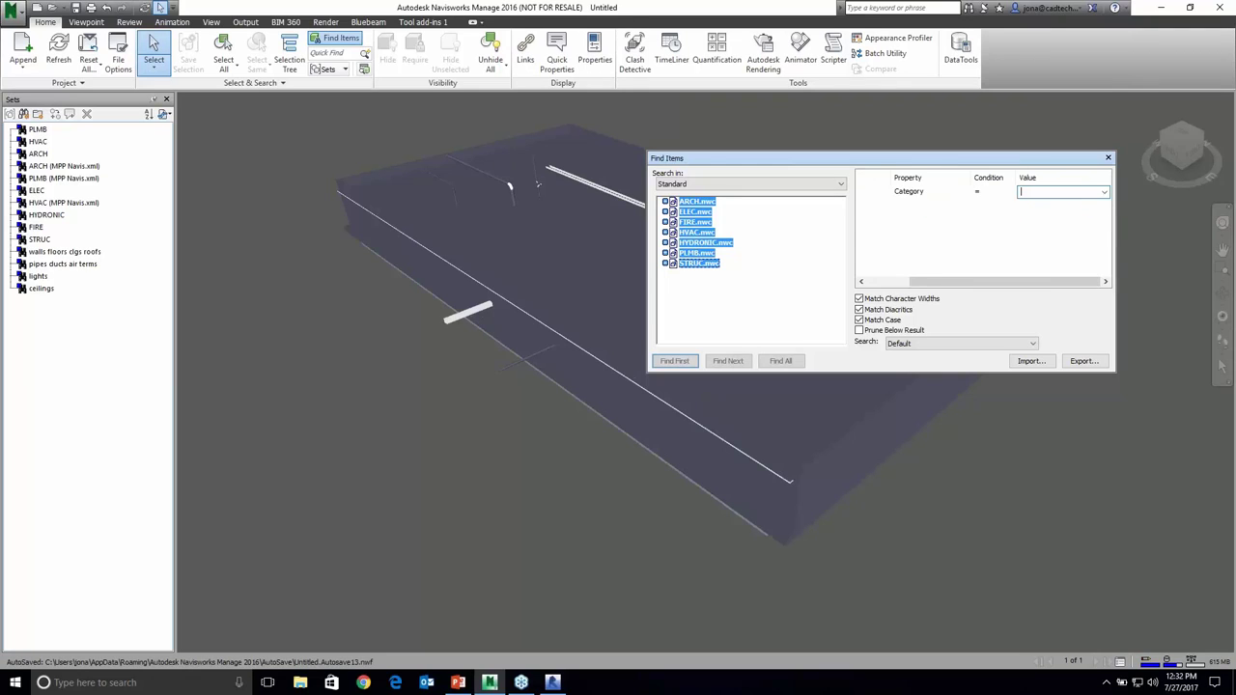
pyautogui.click(1105, 193)
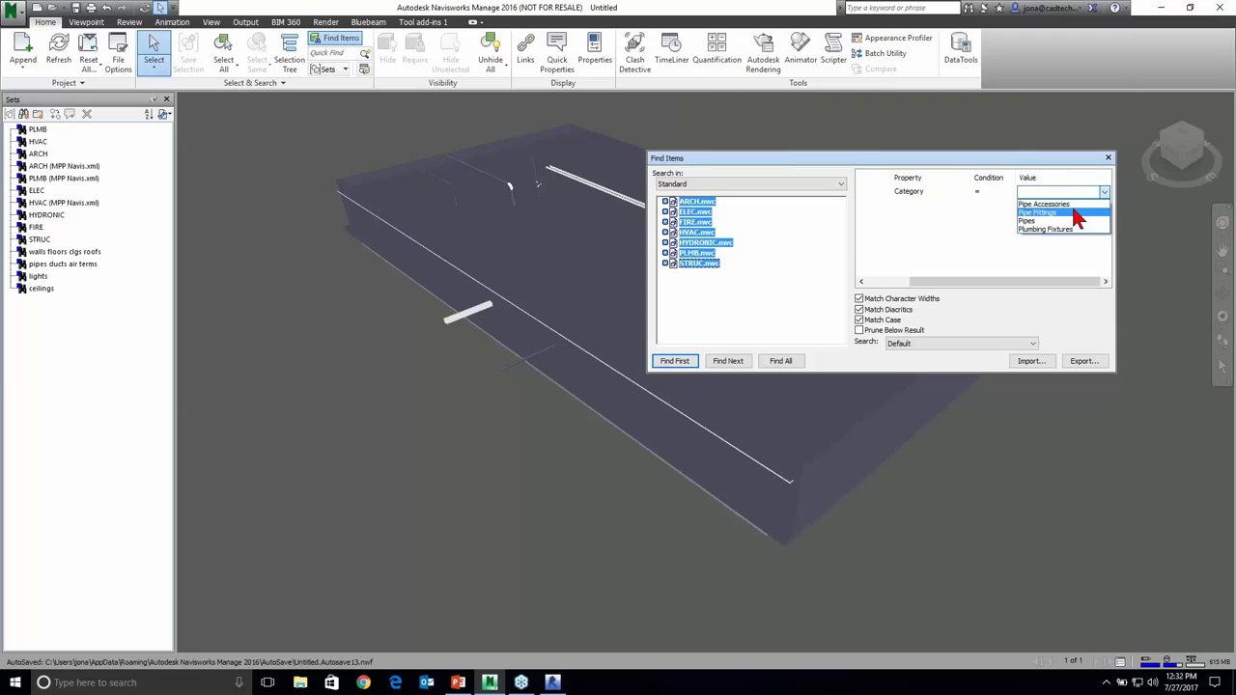
pyautogui.click(1036, 222)
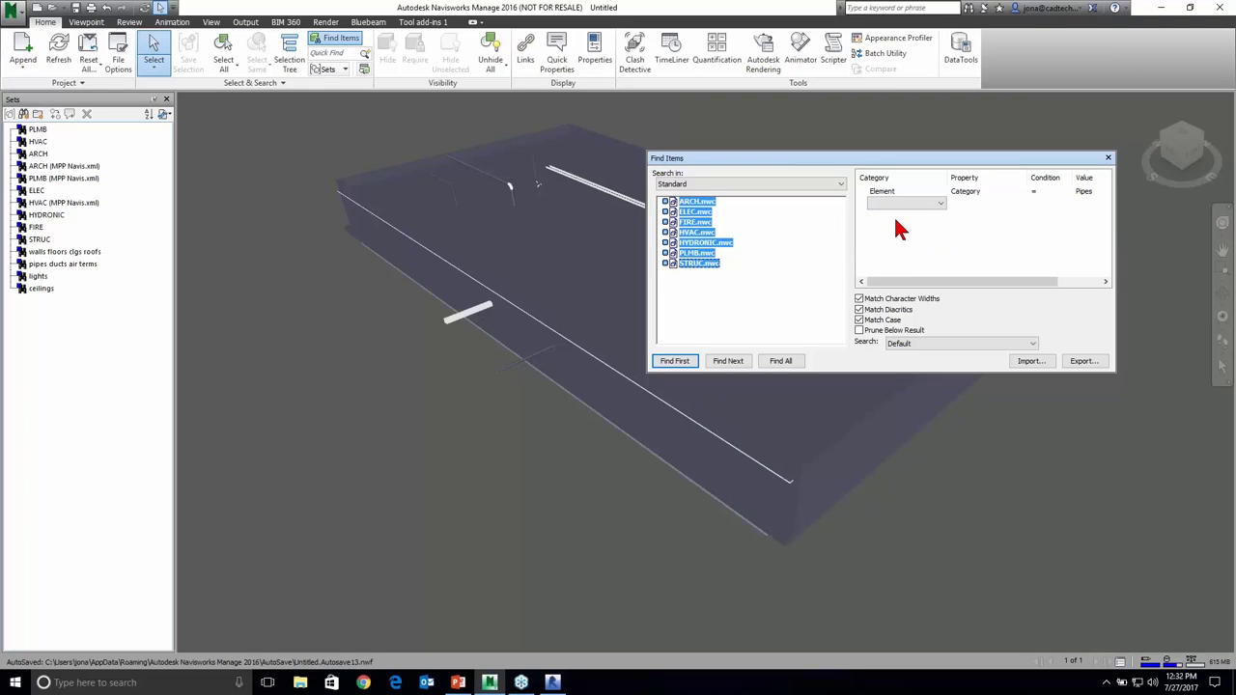
# - Add a second search condition, Element Category = Walls, and make it an Or condition
pyautogui.click(939, 202)
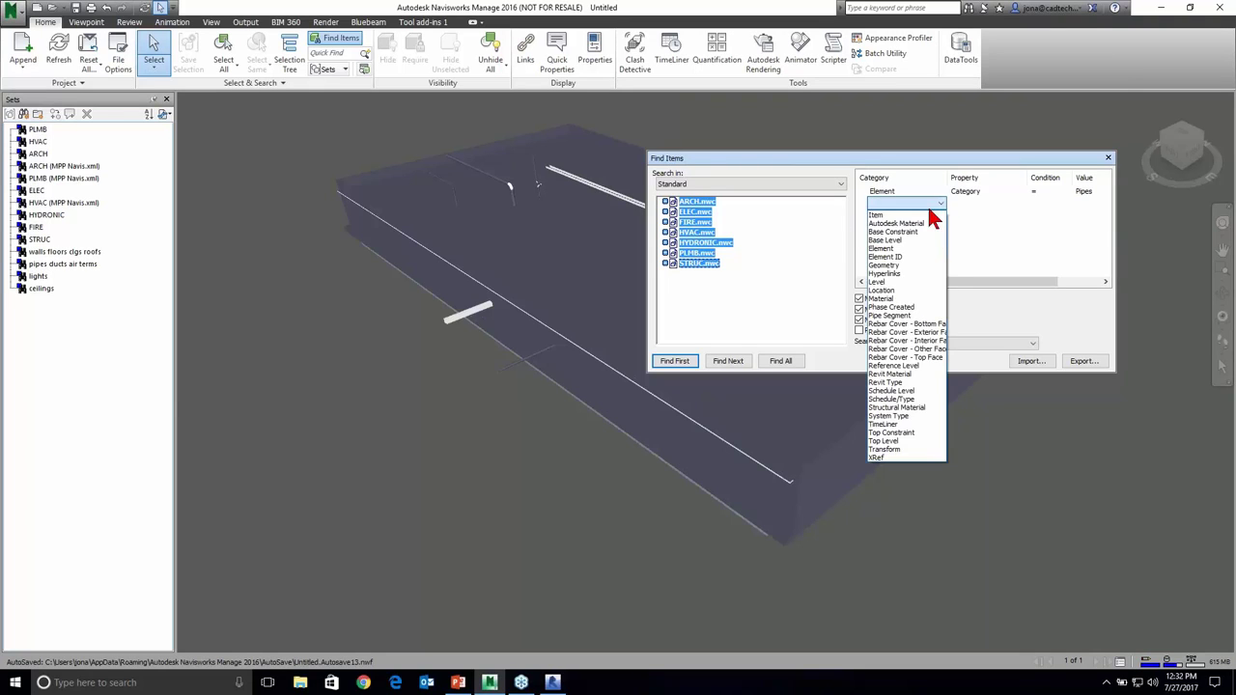
pyautogui.click(893, 248)
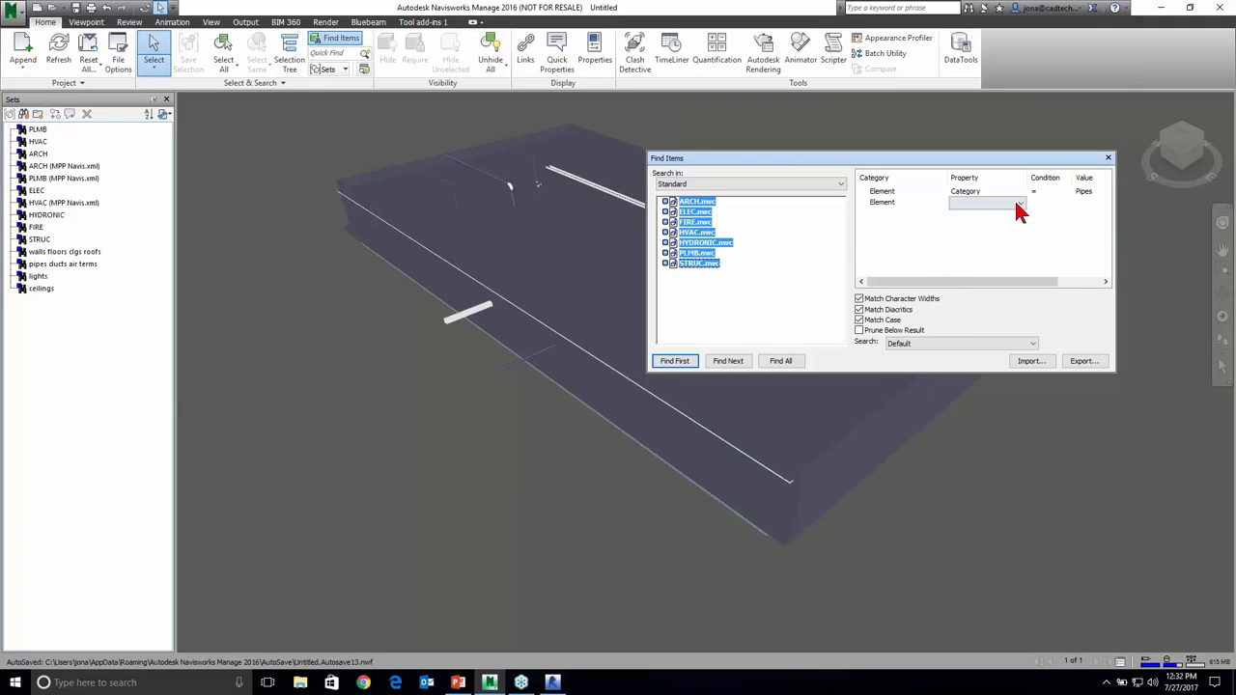
pyautogui.click(1018, 206)
pyautogui.click(983, 288)
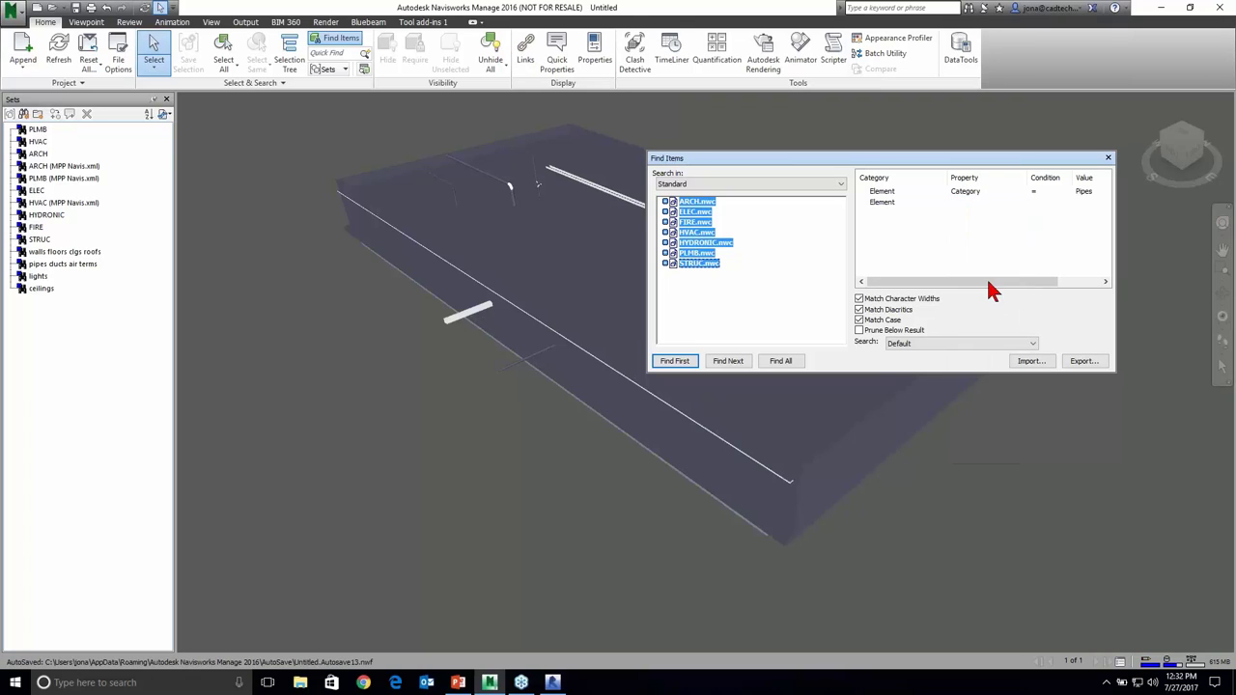
pyautogui.click(1053, 203)
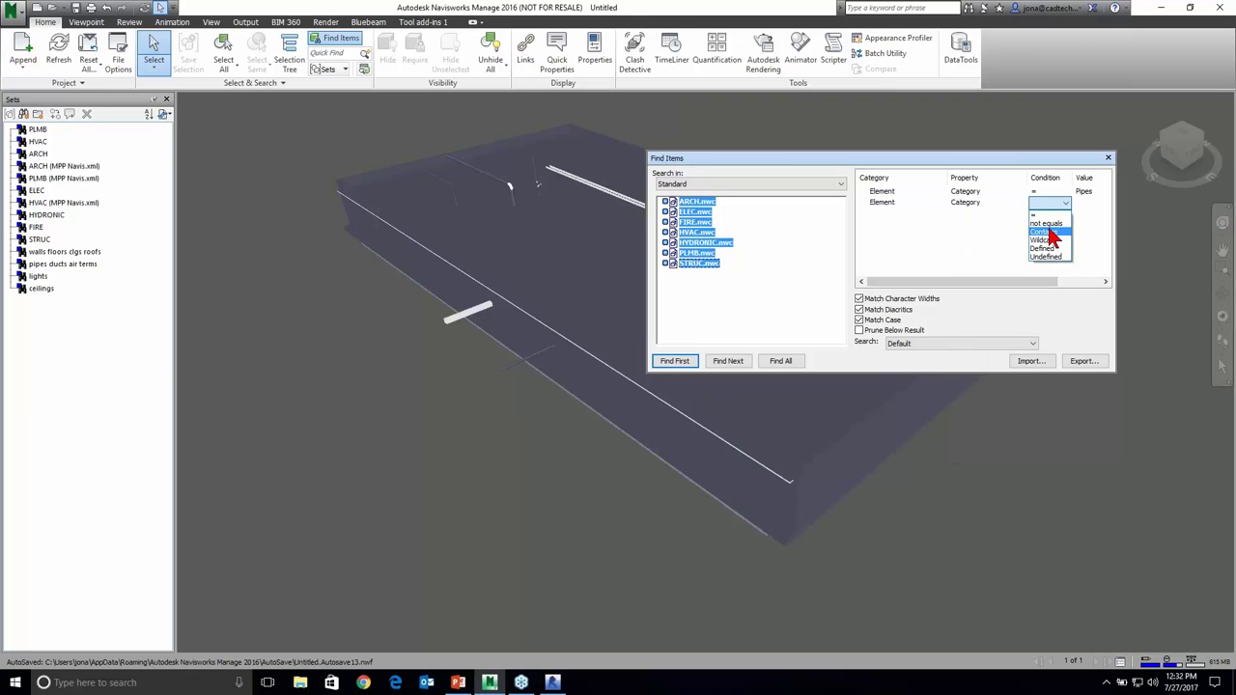
pyautogui.click(1041, 214)
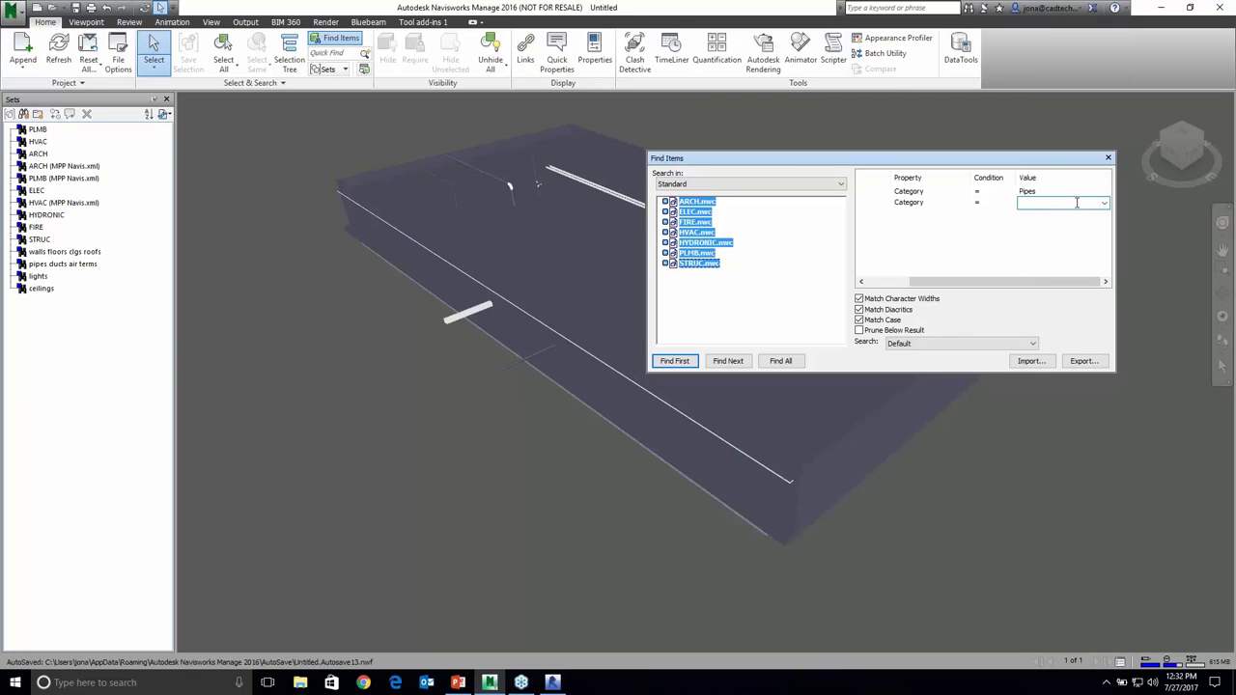
pyautogui.write('Walls')
pyautogui.press('Return')
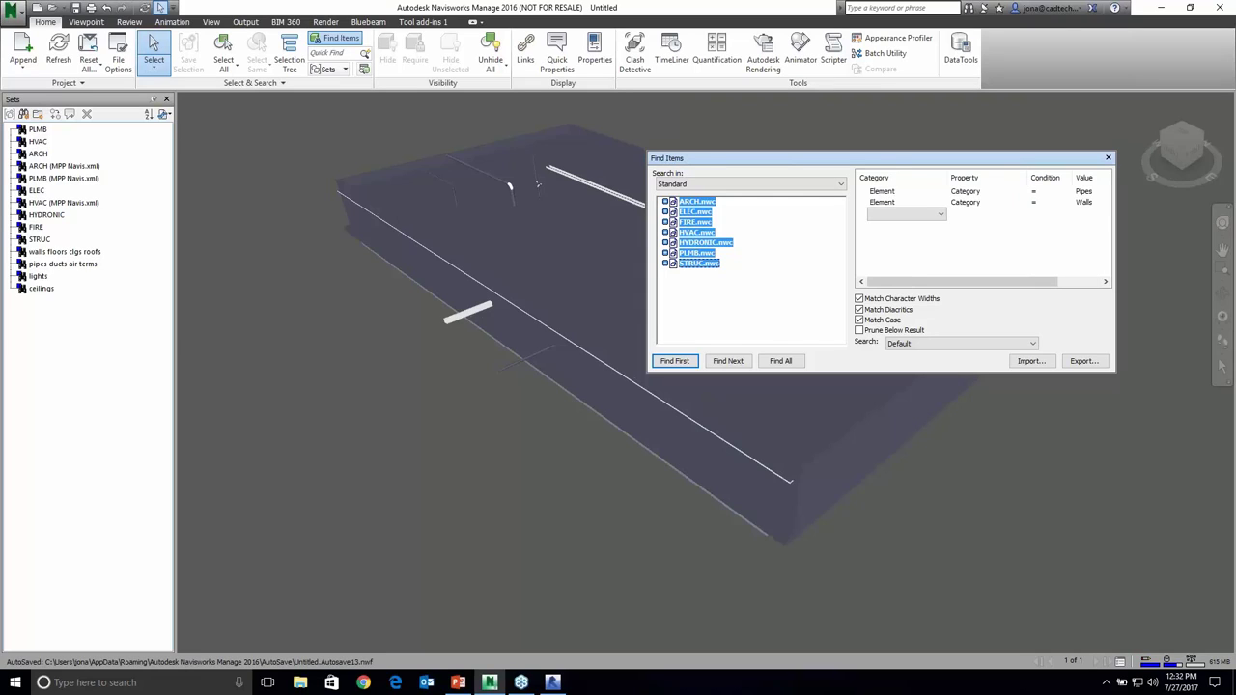
pyautogui.rightClick(883, 209)
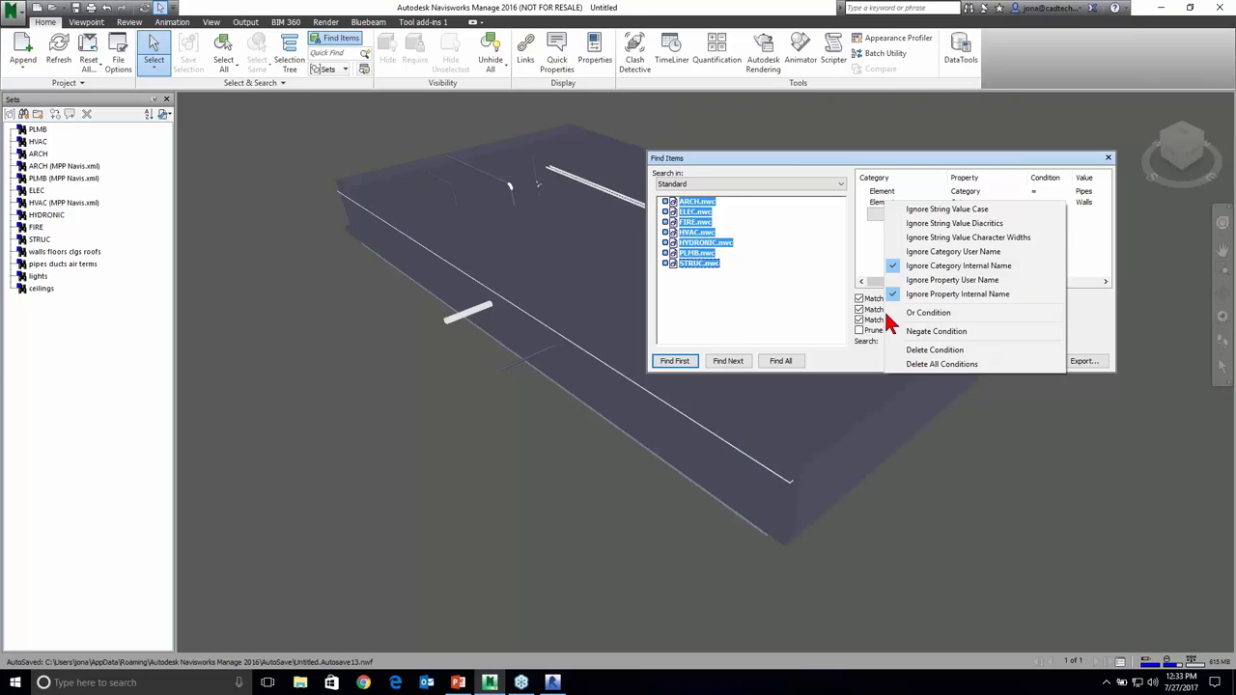
pyautogui.click(919, 315)
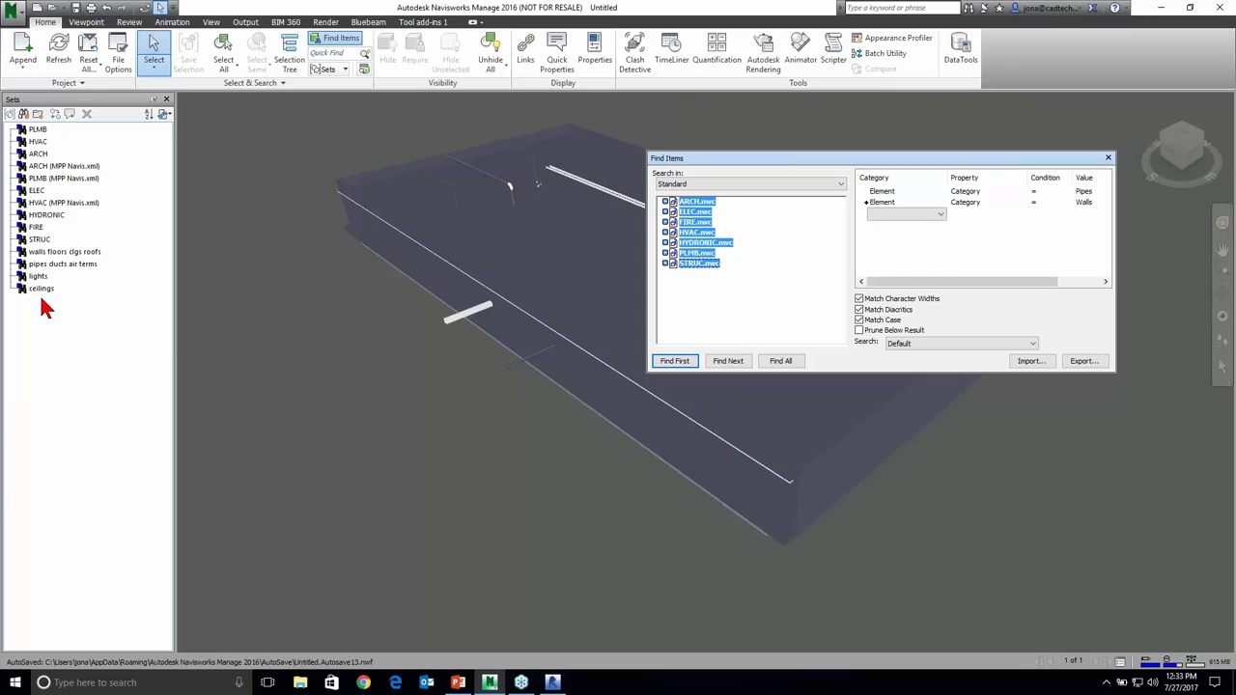
# - Examine the search conditions of the walls floors clgs roofs set and the options applied to its Ceilings condition
pyautogui.click(55, 253)
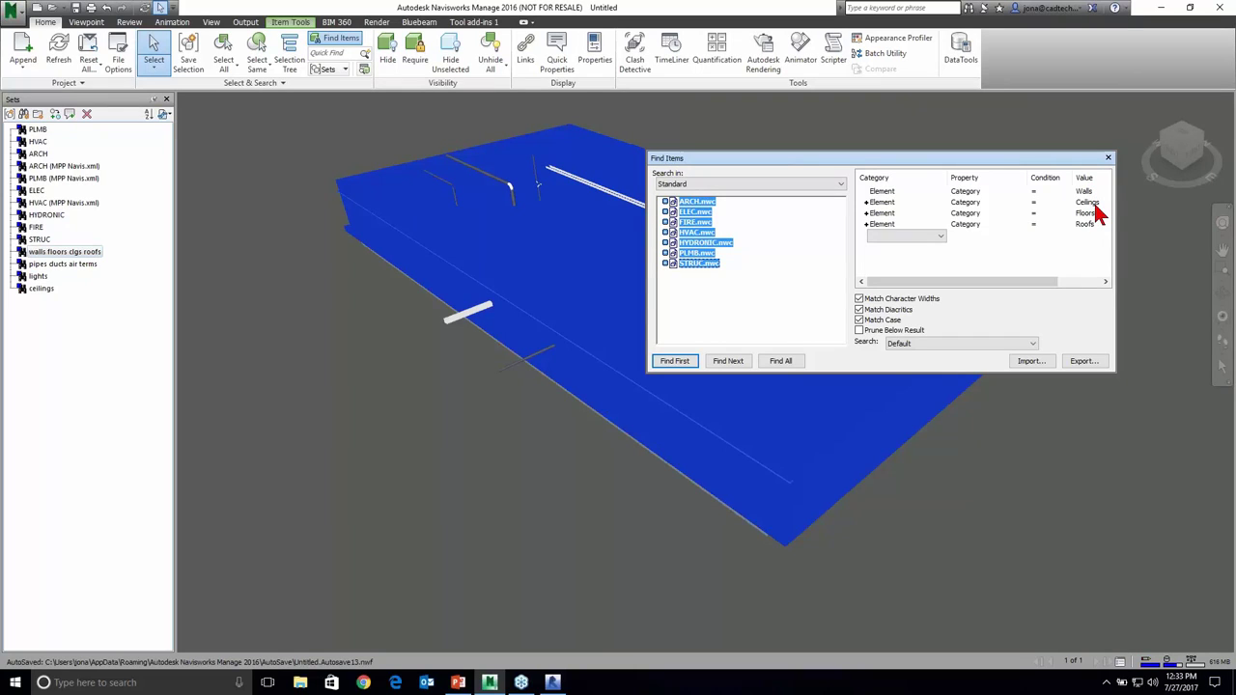
pyautogui.rightClick(882, 205)
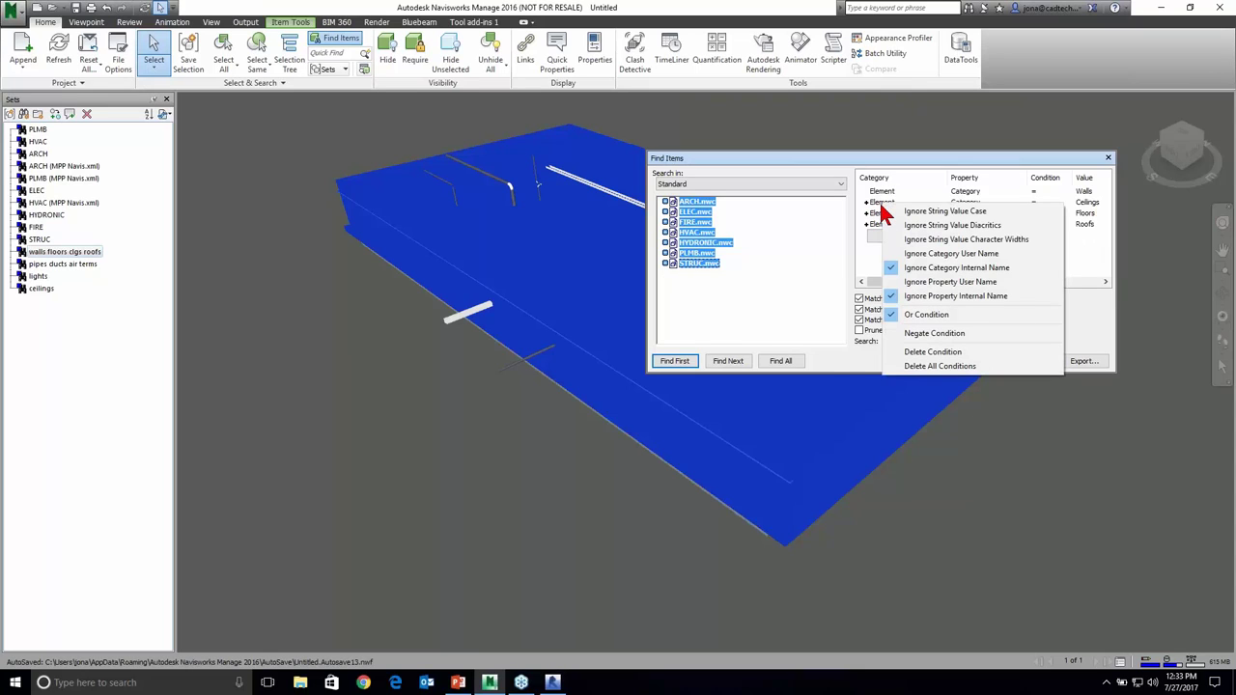
pyautogui.click(831, 372)
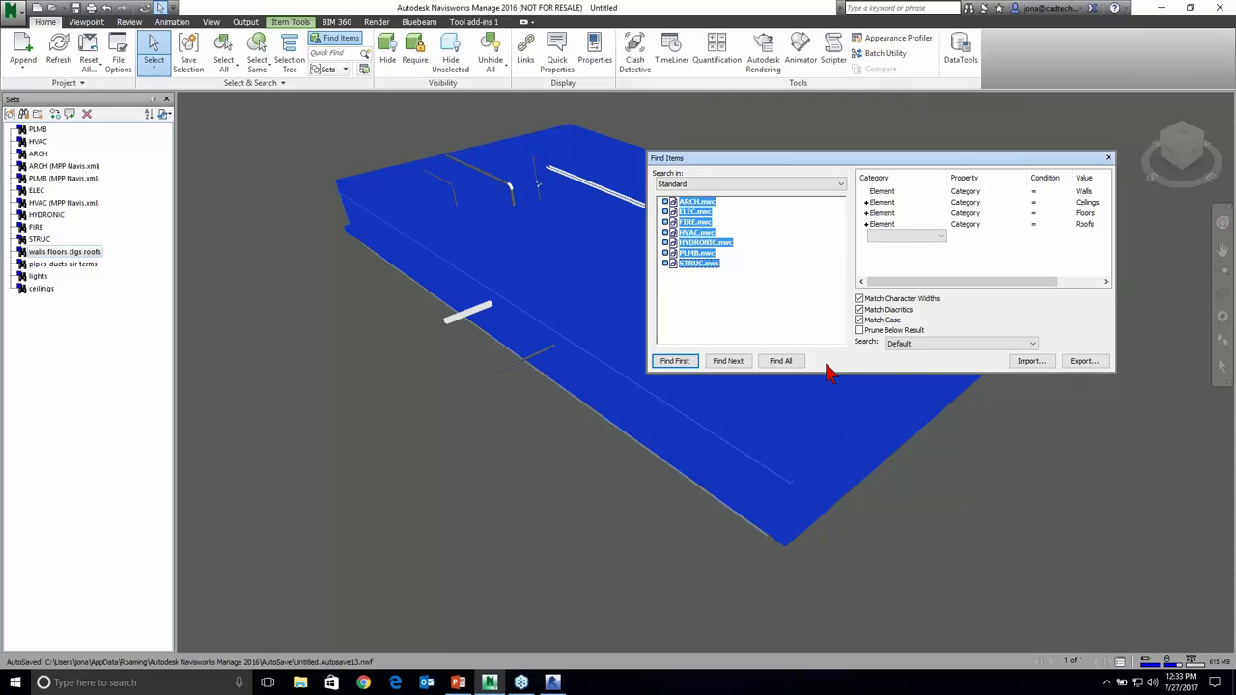
# - Read the Additional Search Sets slide in the PowerPoint slide show and return to Navisworks
pyautogui.click(458, 683)
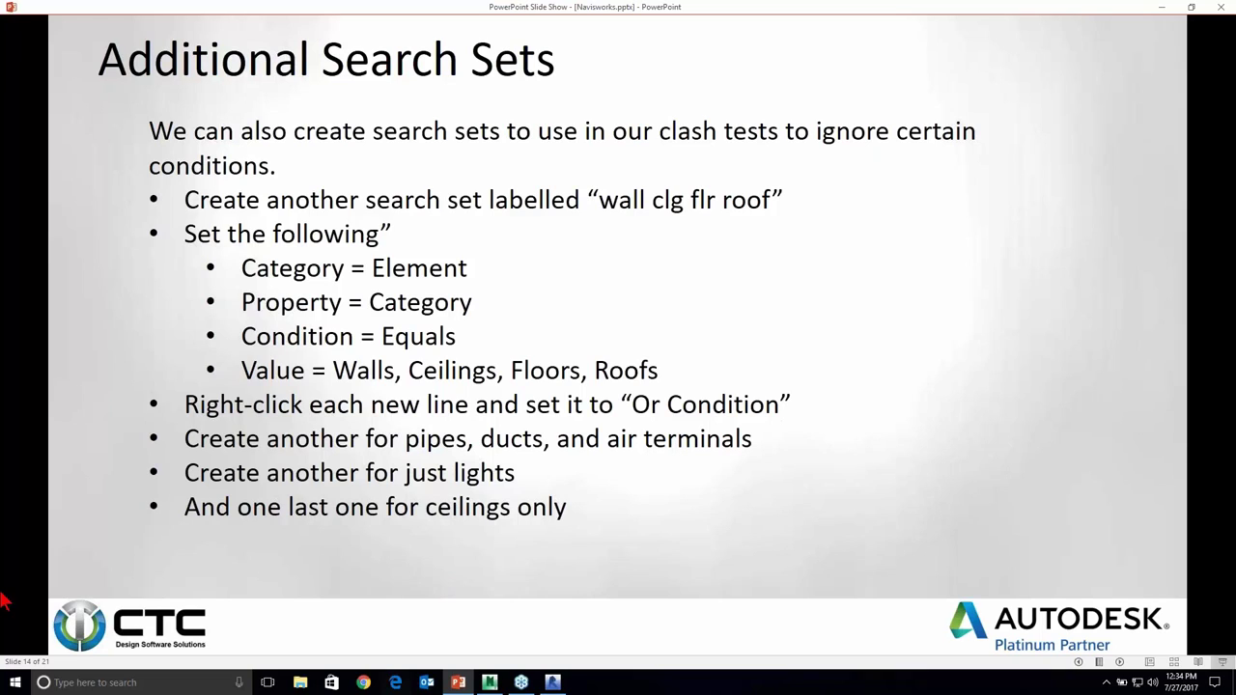
pyautogui.click(490, 684)
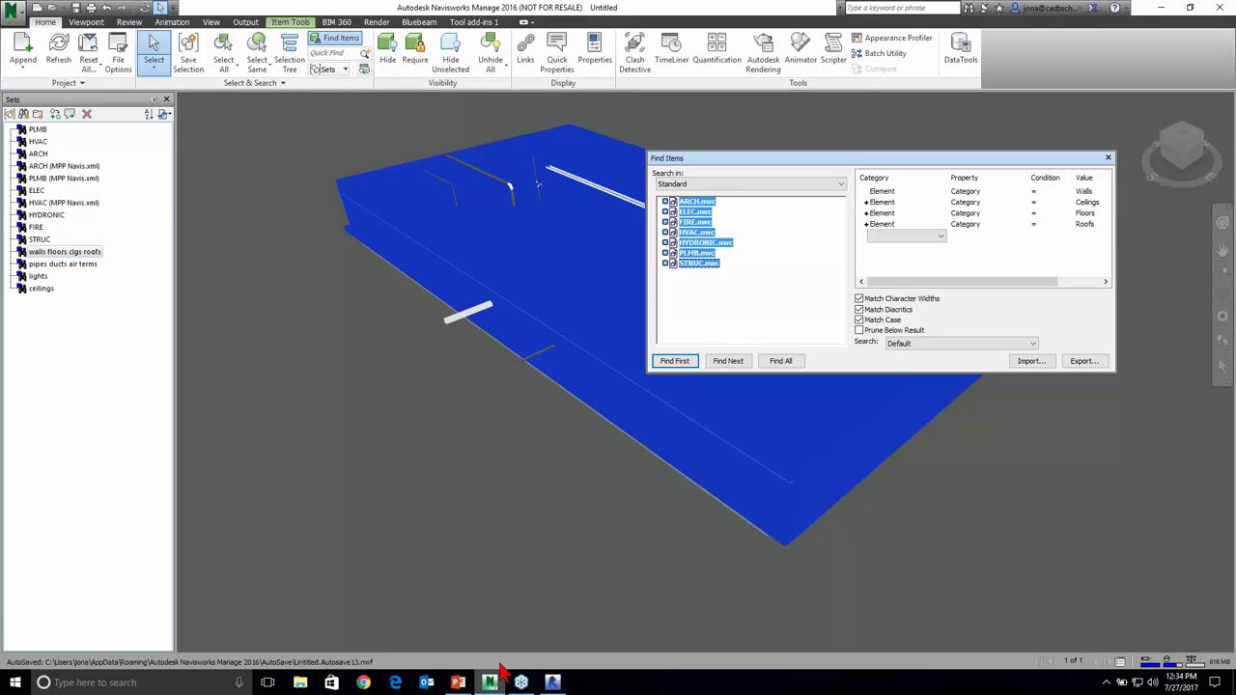
# - Close Find Items and display the ignore rules of the ARCH vs ELEC test in the Clash Detective
pyautogui.click(1107, 157)
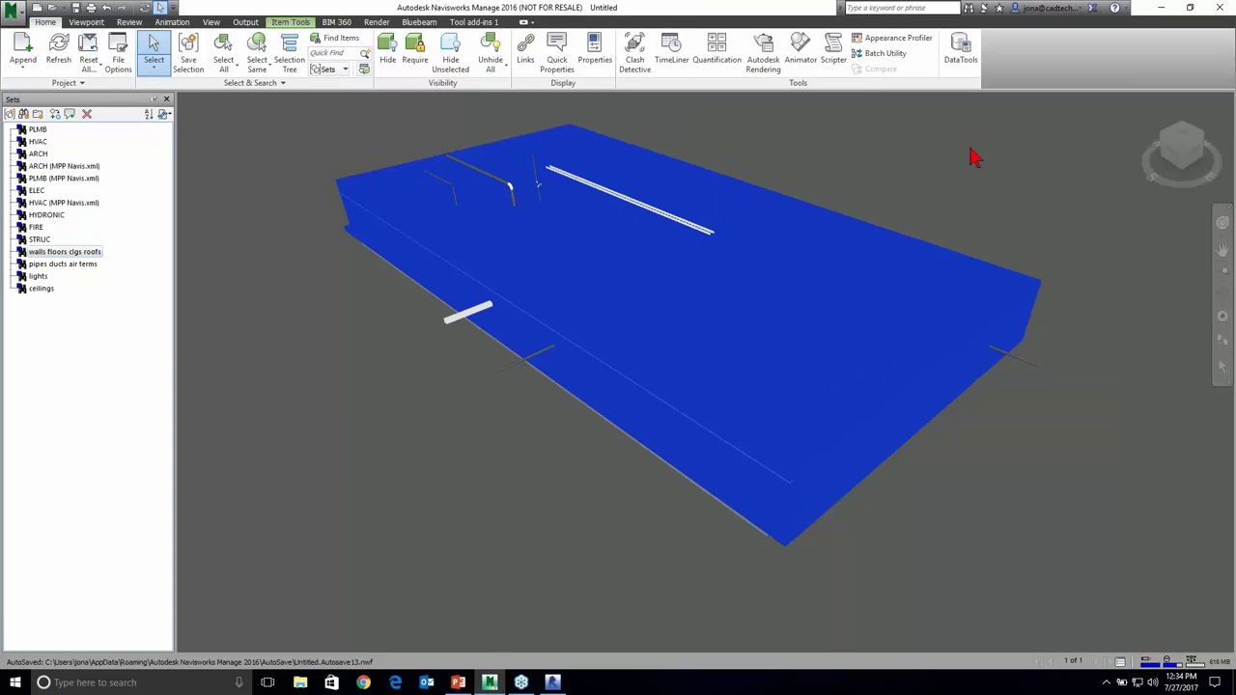
pyautogui.click(632, 50)
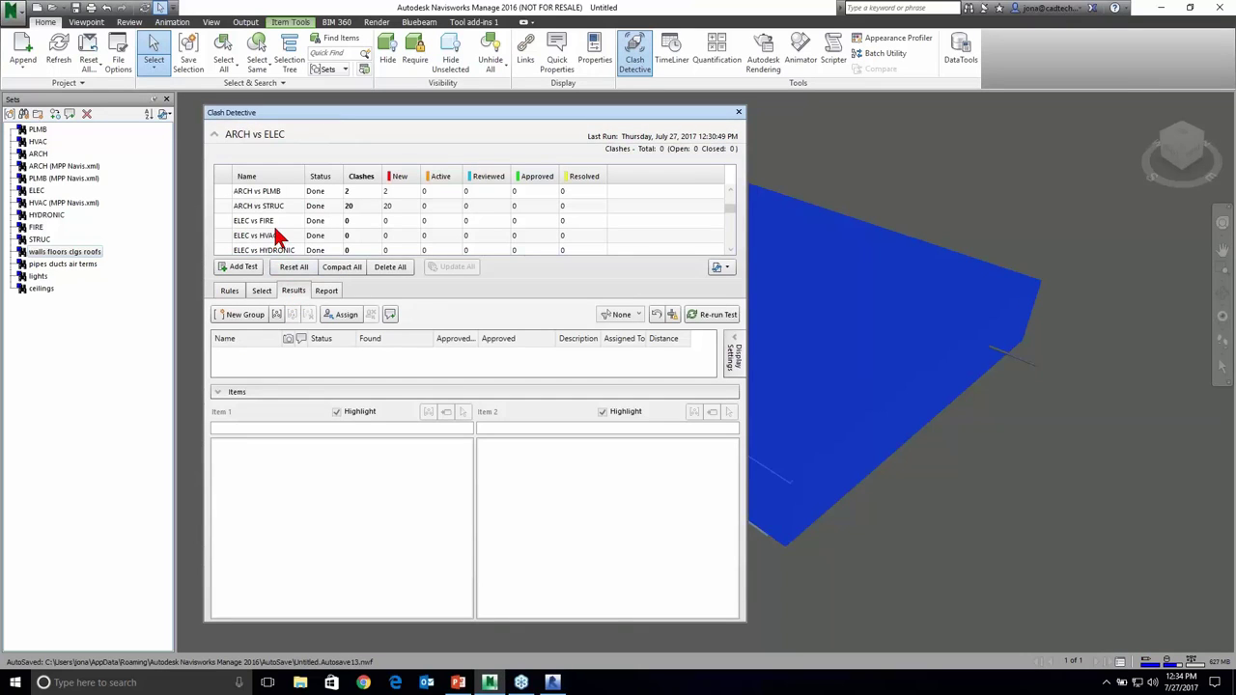
pyautogui.scroll(2, 276, 236)
pyautogui.click(285, 192)
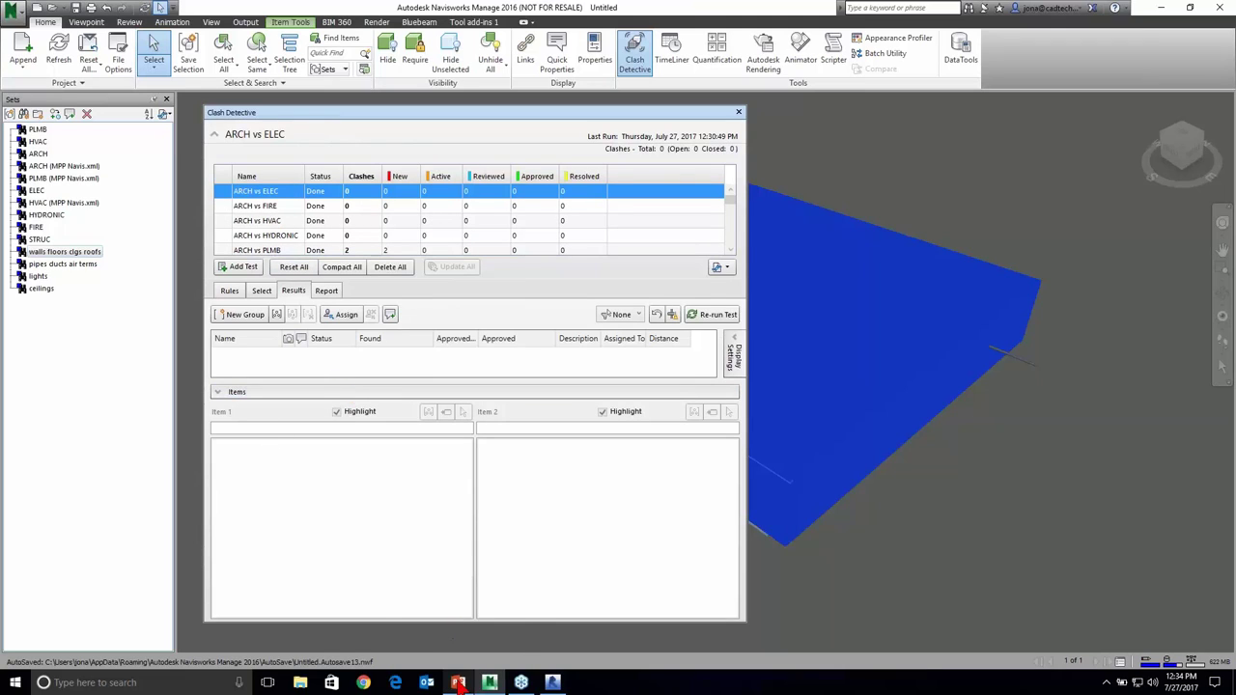
pyautogui.click(229, 292)
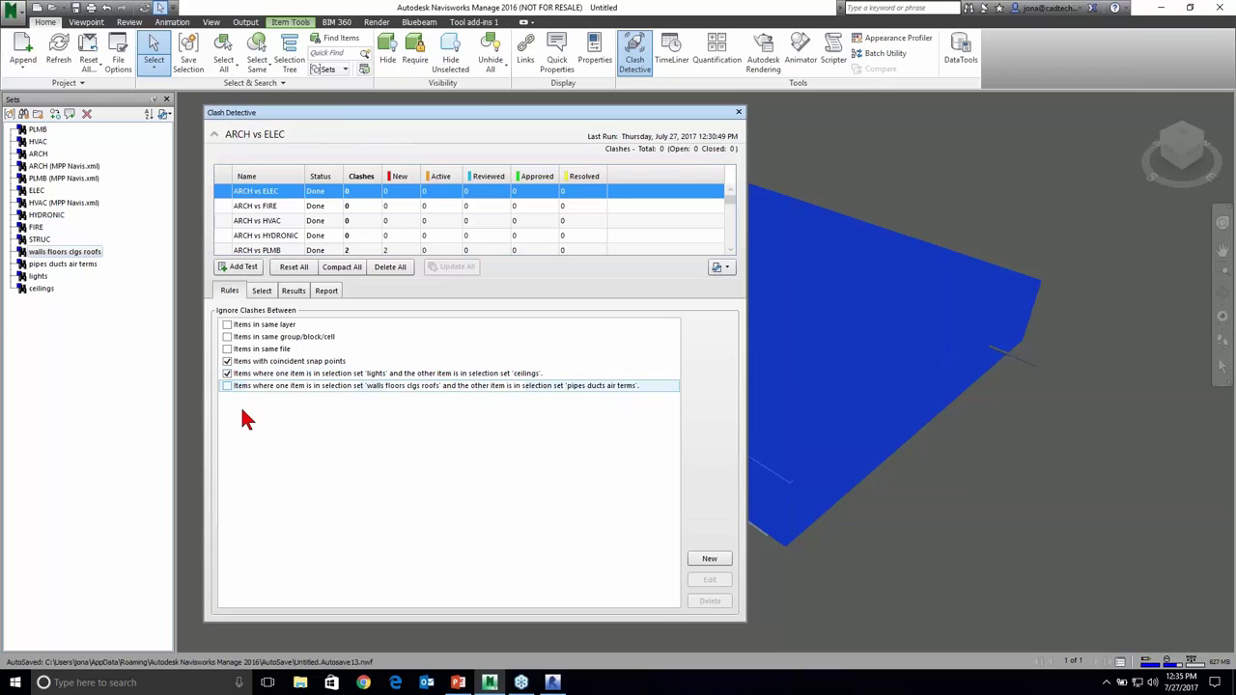
# - Switch to the PowerPoint slide show and advance to the Adding Ignore Rules For Clash Tests slide to read it
pyautogui.click(458, 683)
pyautogui.click(474, 425)
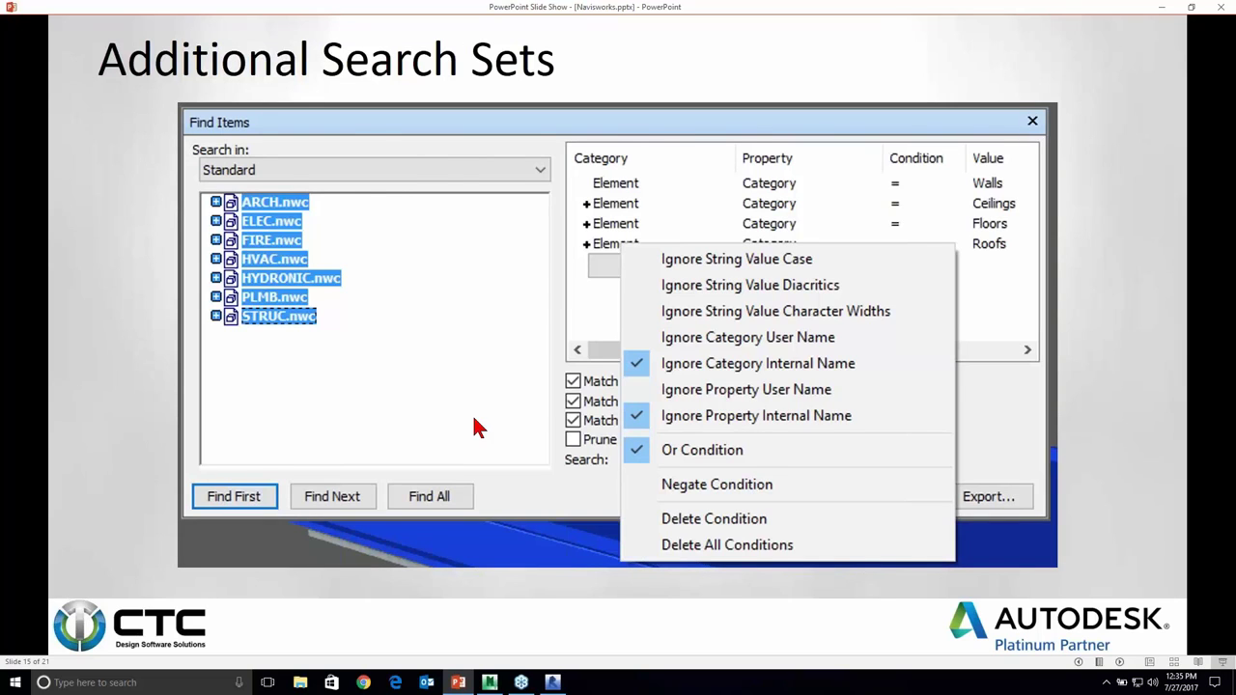
pyautogui.press('pagedown')
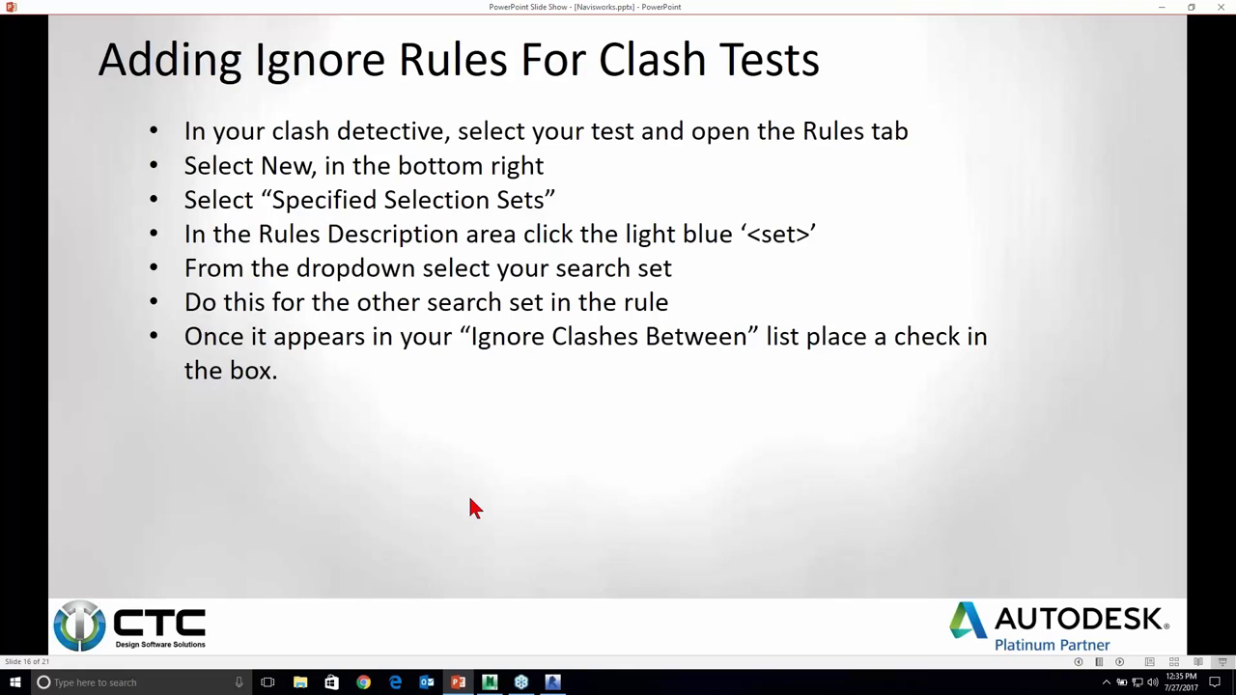
# - Return to Navisworks and start an ignore rule for ARCH vs ELEC from the Specified Selection Sets template, with lights as the first set
pyautogui.click(490, 682)
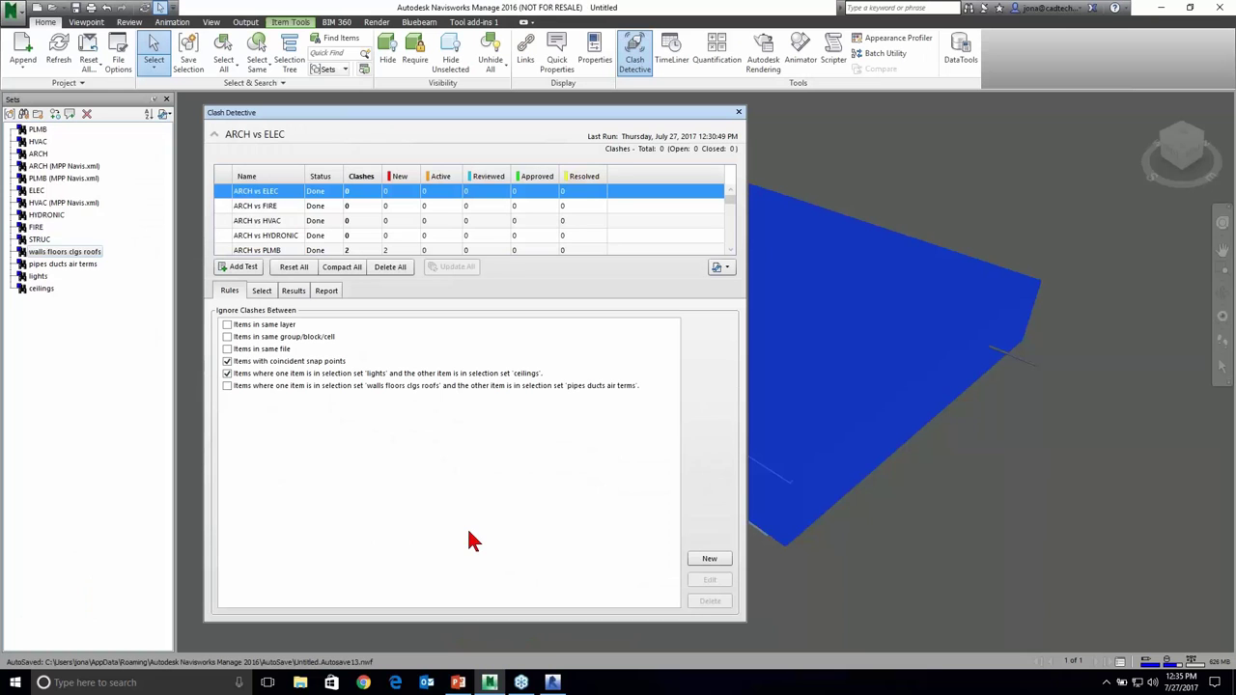
pyautogui.click(710, 560)
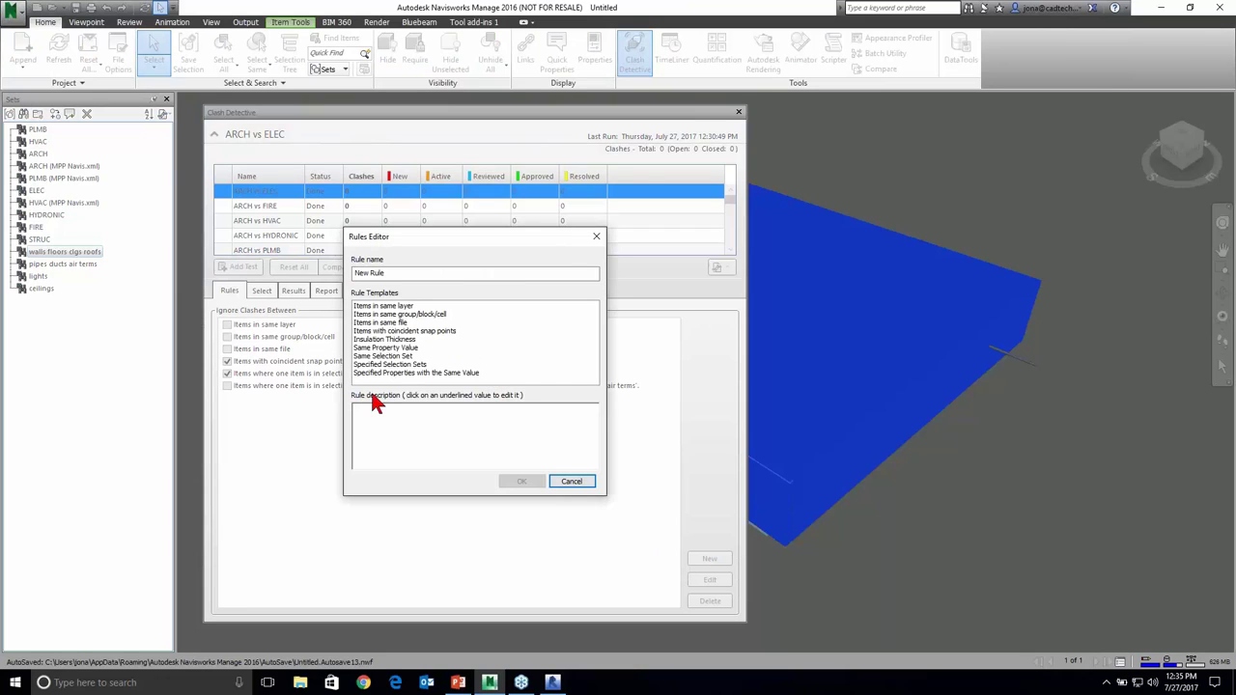
pyautogui.click(386, 365)
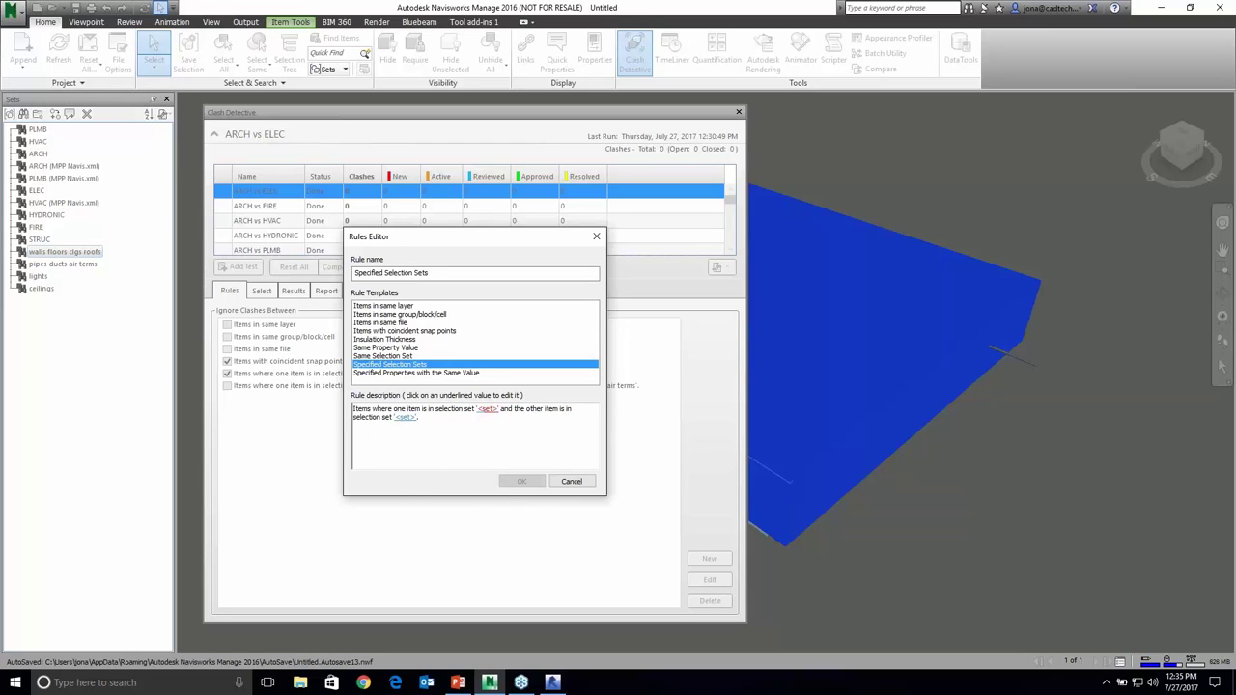
pyautogui.click(487, 409)
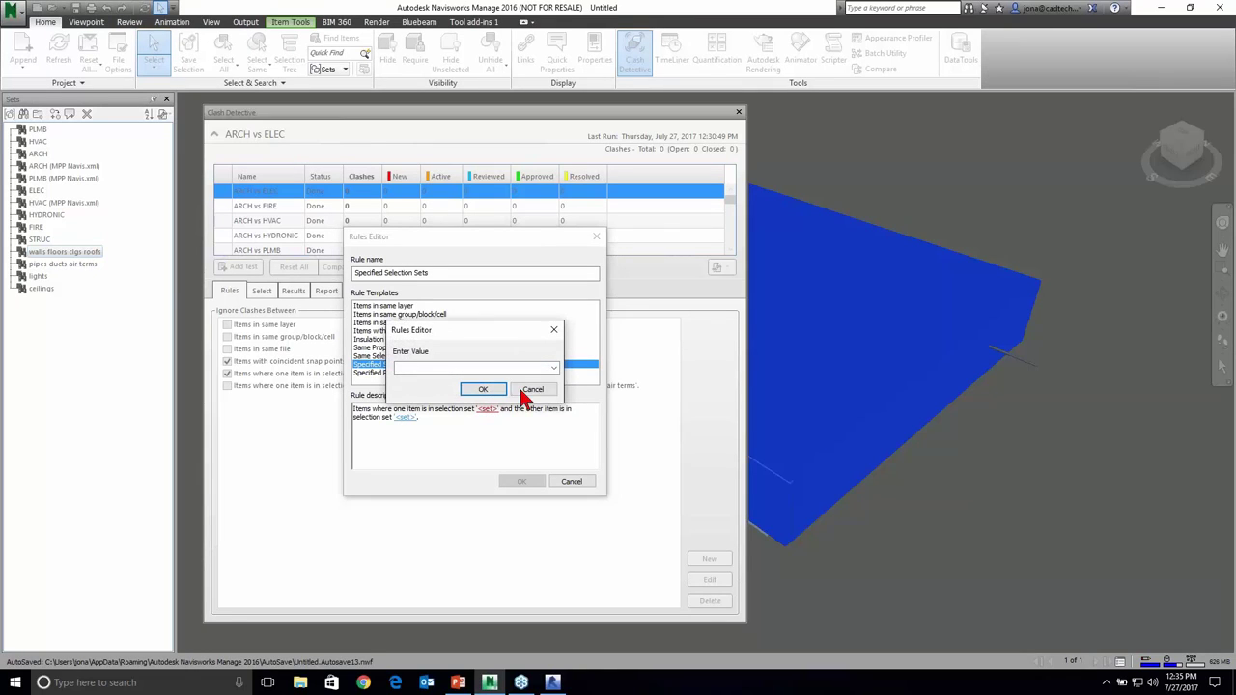
pyautogui.click(555, 370)
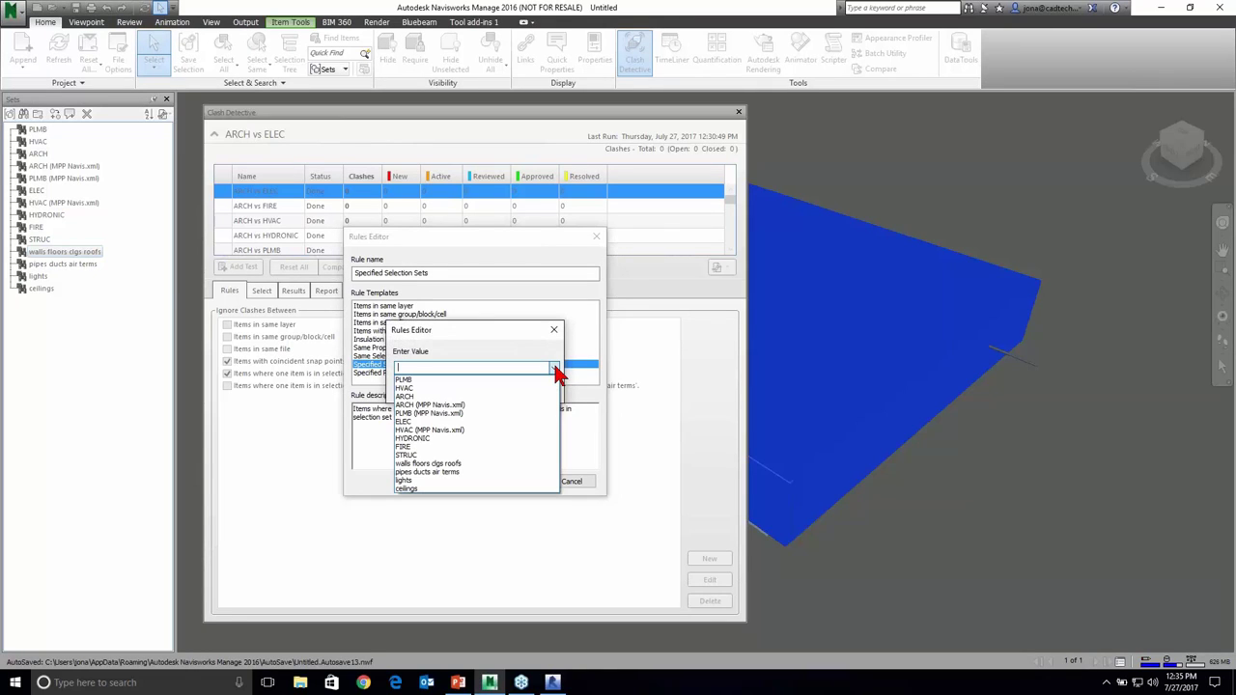
pyautogui.click(423, 482)
pyautogui.click(485, 390)
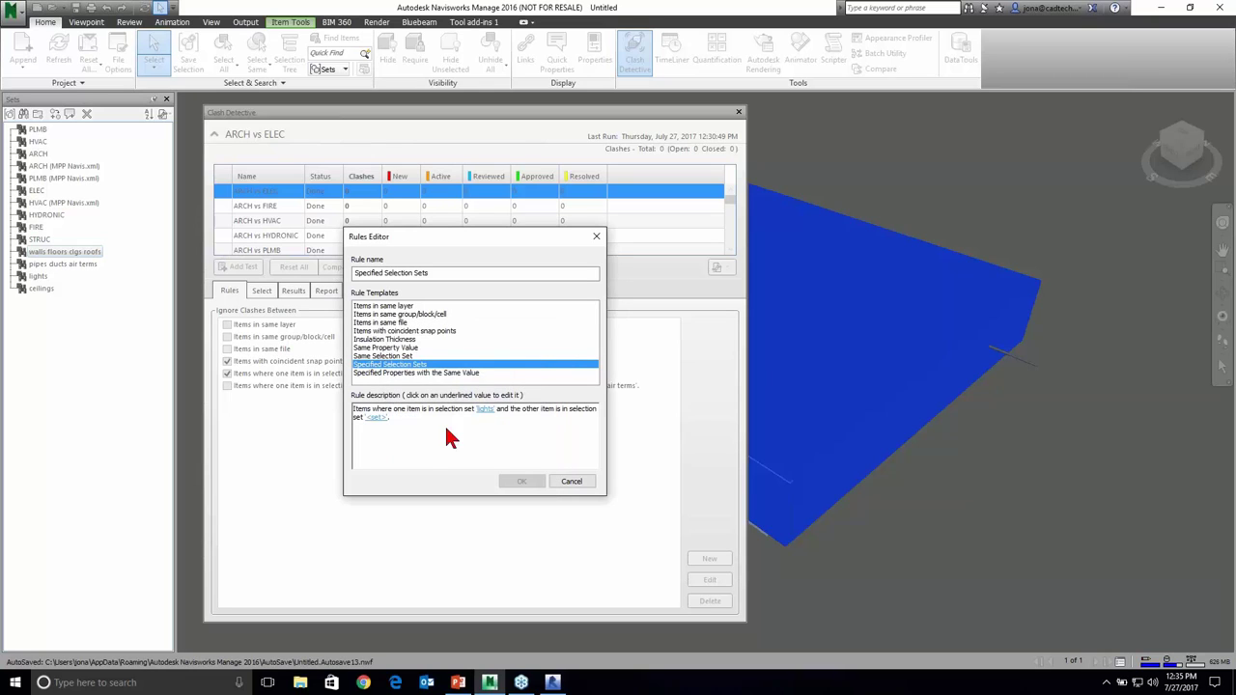
# - Assign ceilings as the second selection set in the rule description
pyautogui.click(376, 417)
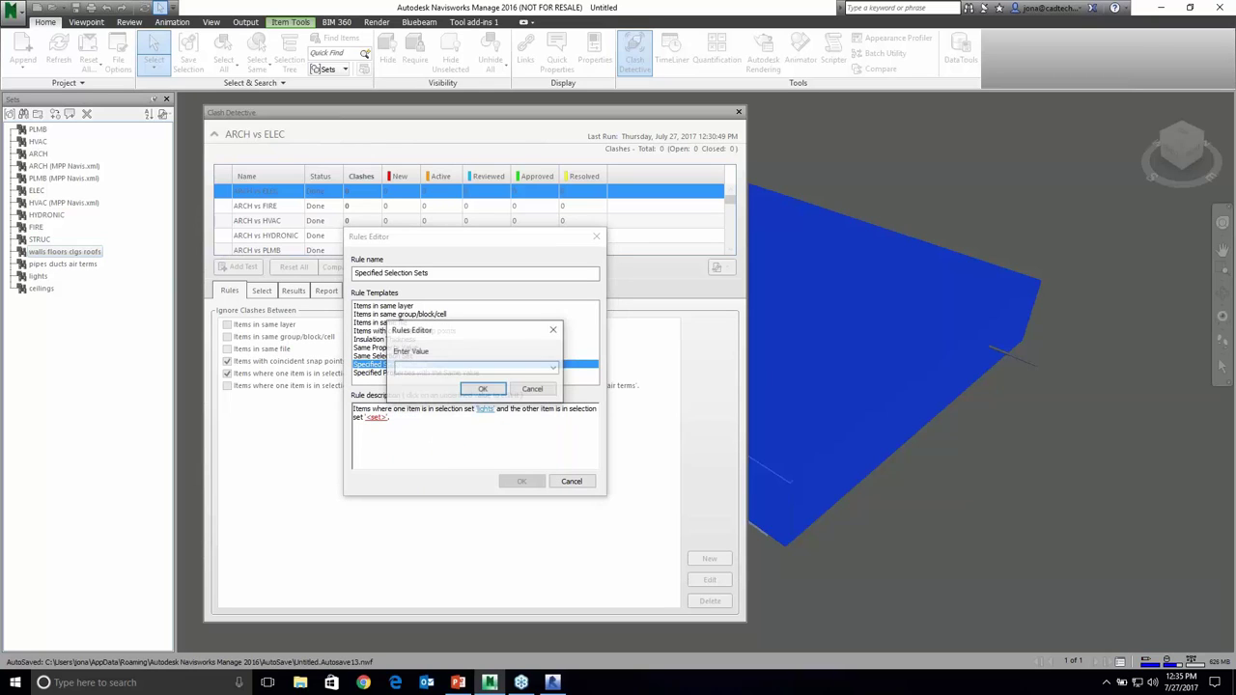
pyautogui.click(558, 367)
pyautogui.click(410, 492)
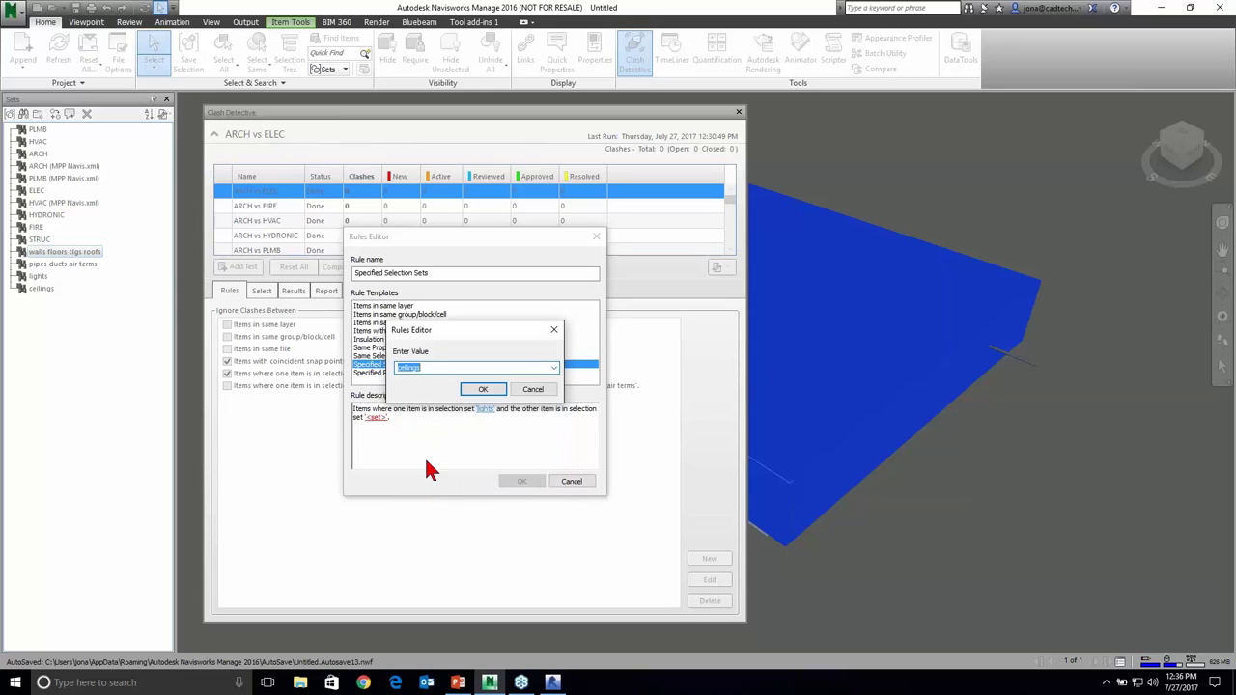
pyautogui.click(483, 389)
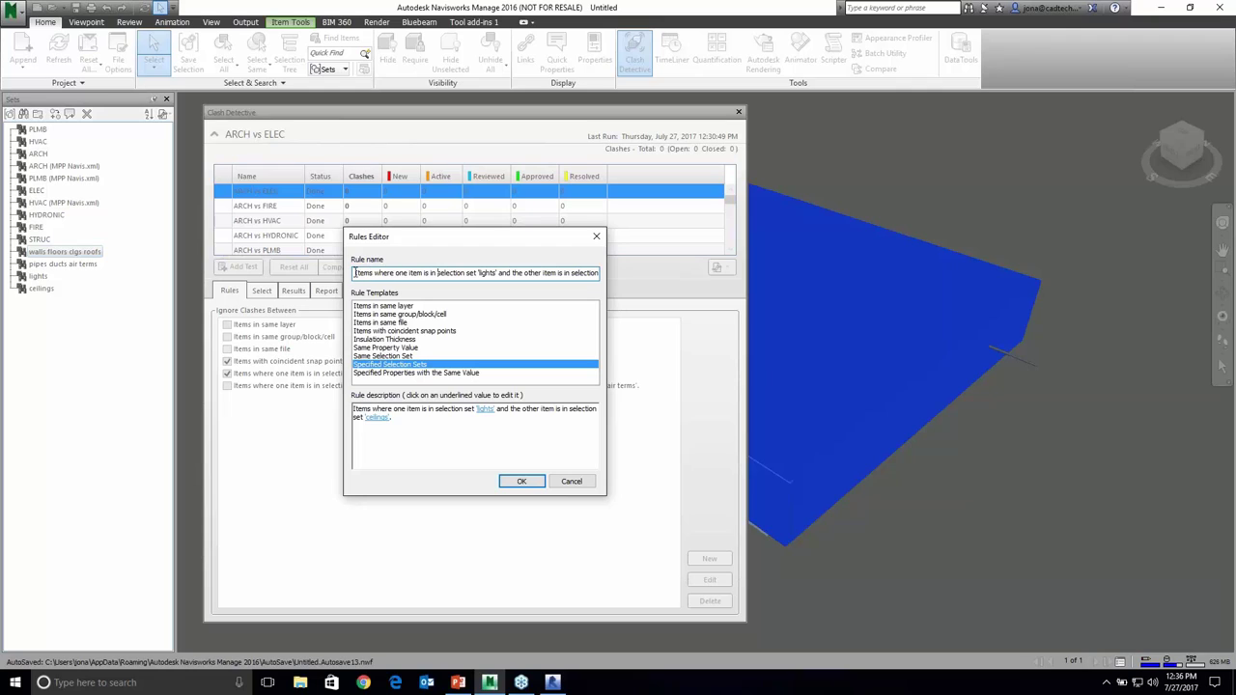
# - Name the new rule Lights vs Clgs and add it to the ignore list
pyautogui.moveTo(354, 274); pyautogui.dragTo(598, 274)
pyautogui.write('L')
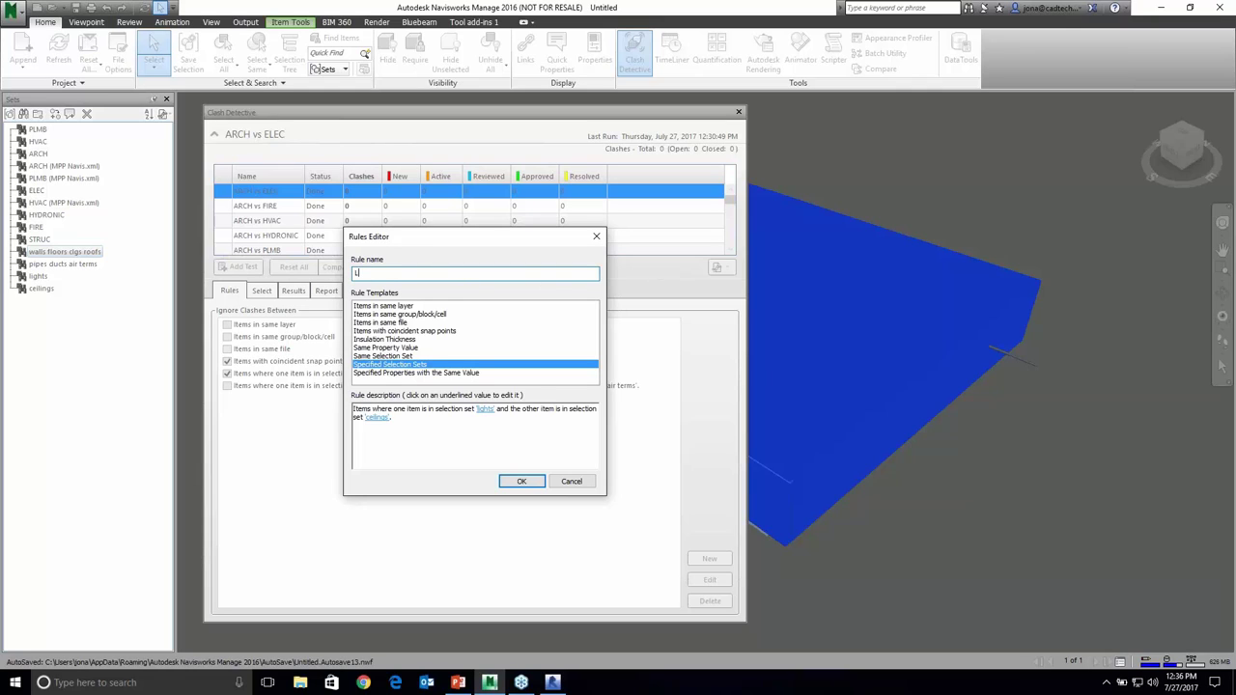
pyautogui.write('ights vs Clgs')
pyautogui.click(521, 481)
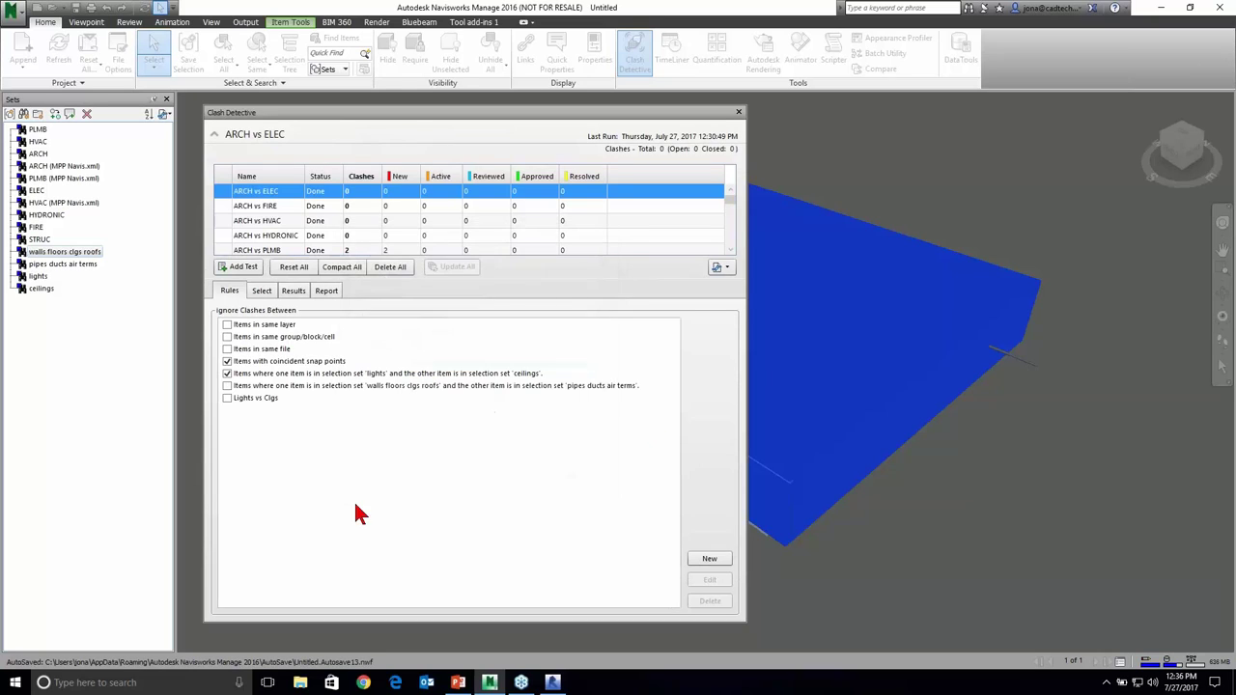
# - Disable the older lights and ceilings ignore rule, enable Lights vs Clgs, and update all clash tests
pyautogui.click(227, 373)
pyautogui.click(227, 398)
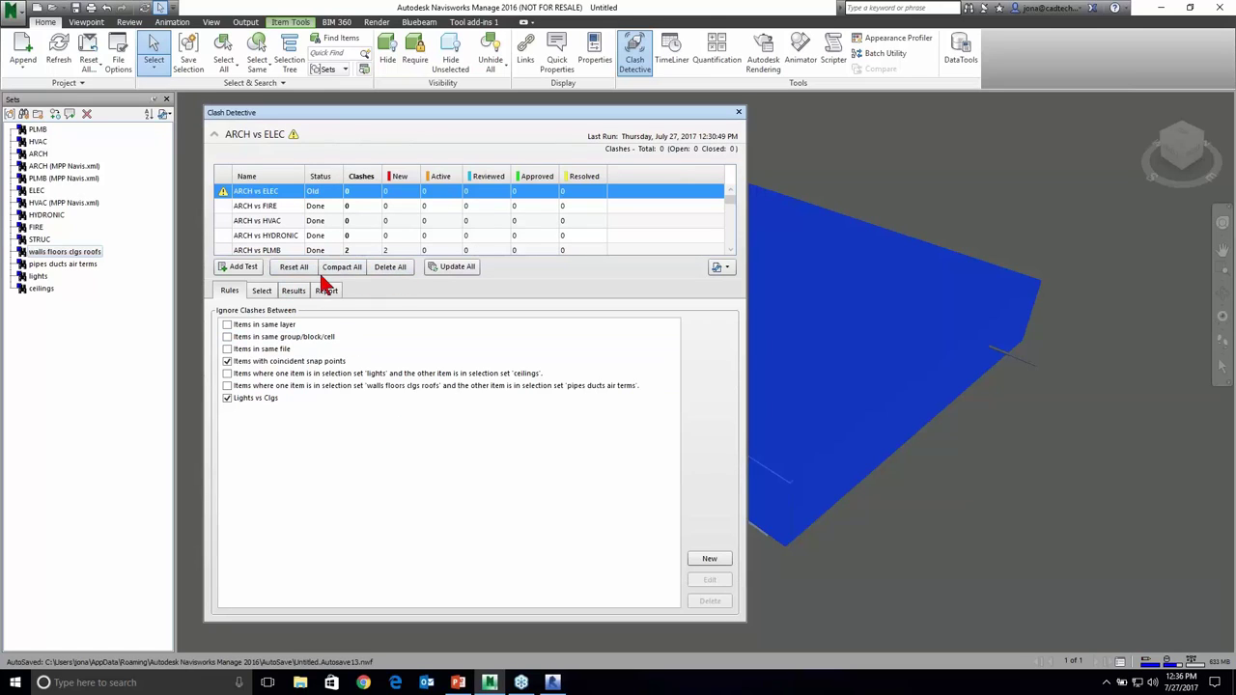
pyautogui.click(454, 266)
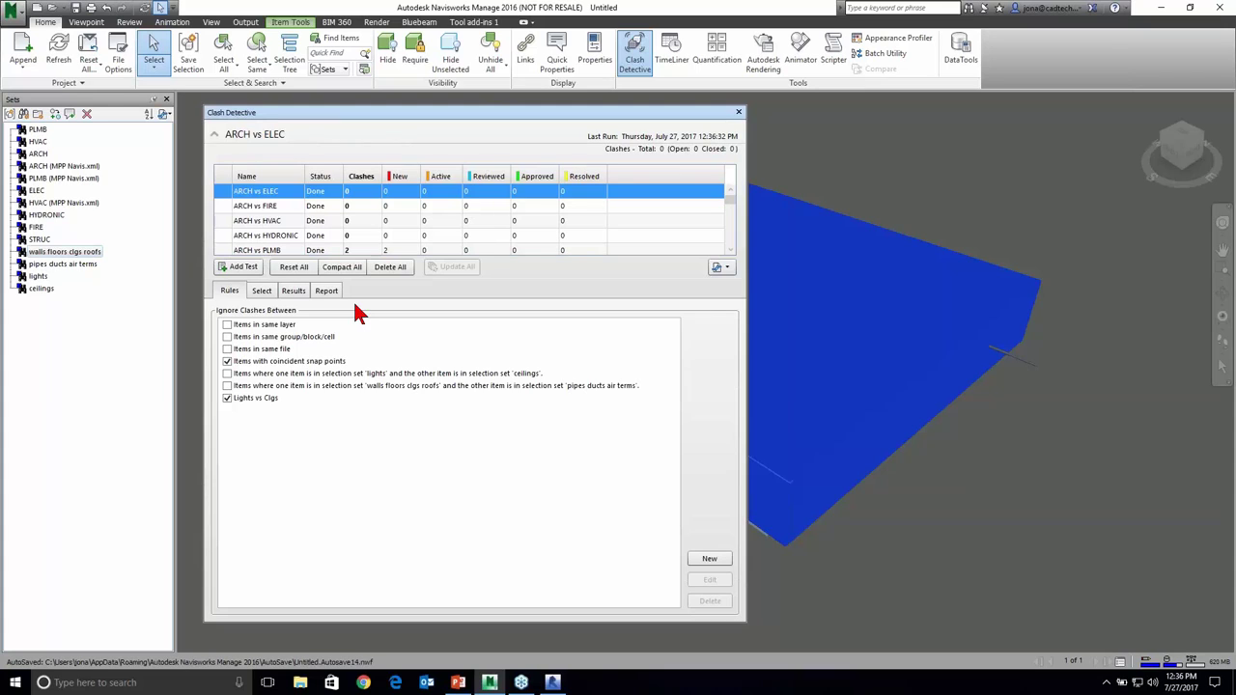
# - Switch to the PowerPoint slide show, read the Adding Ignore Rules For Clash Tests slides, and return to Navisworks
pyautogui.click(457, 683)
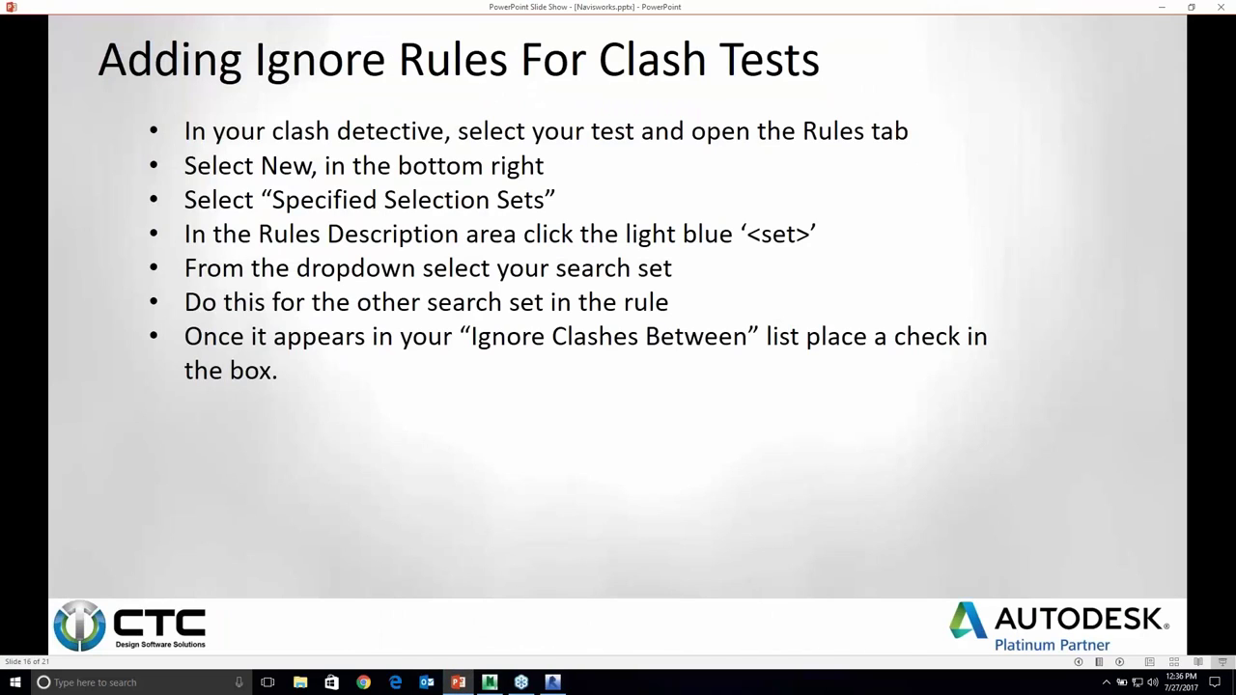
pyautogui.press('Right')
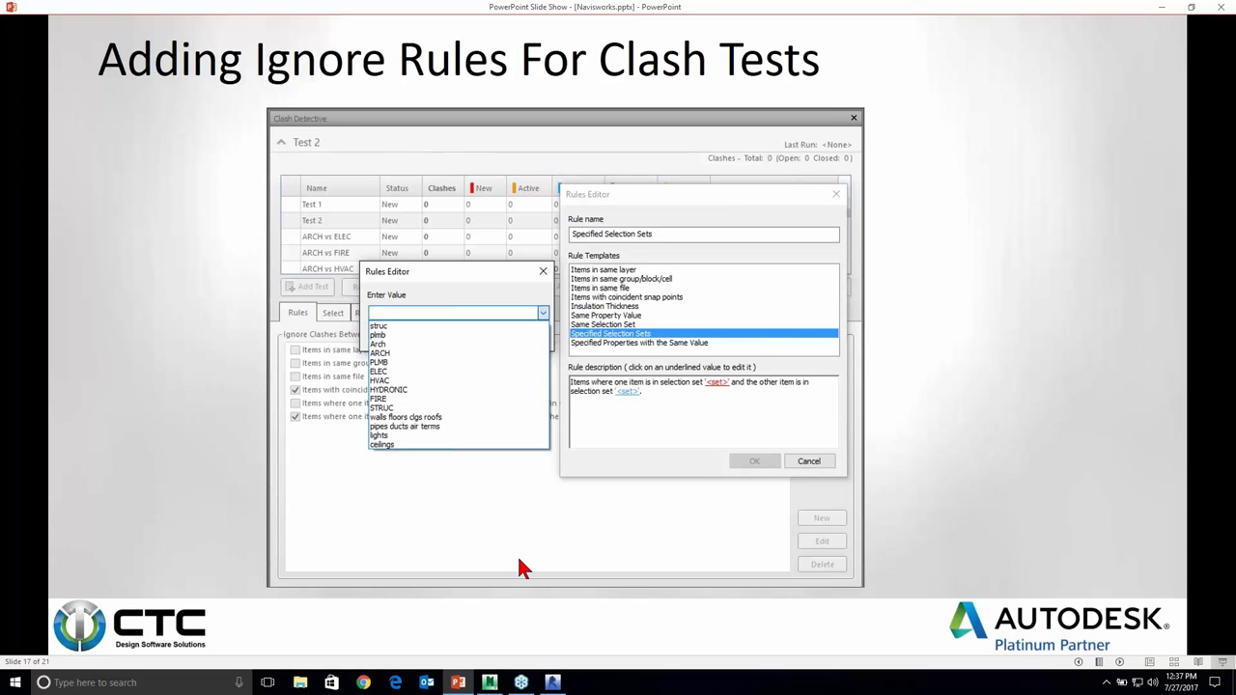
pyautogui.click(493, 662)
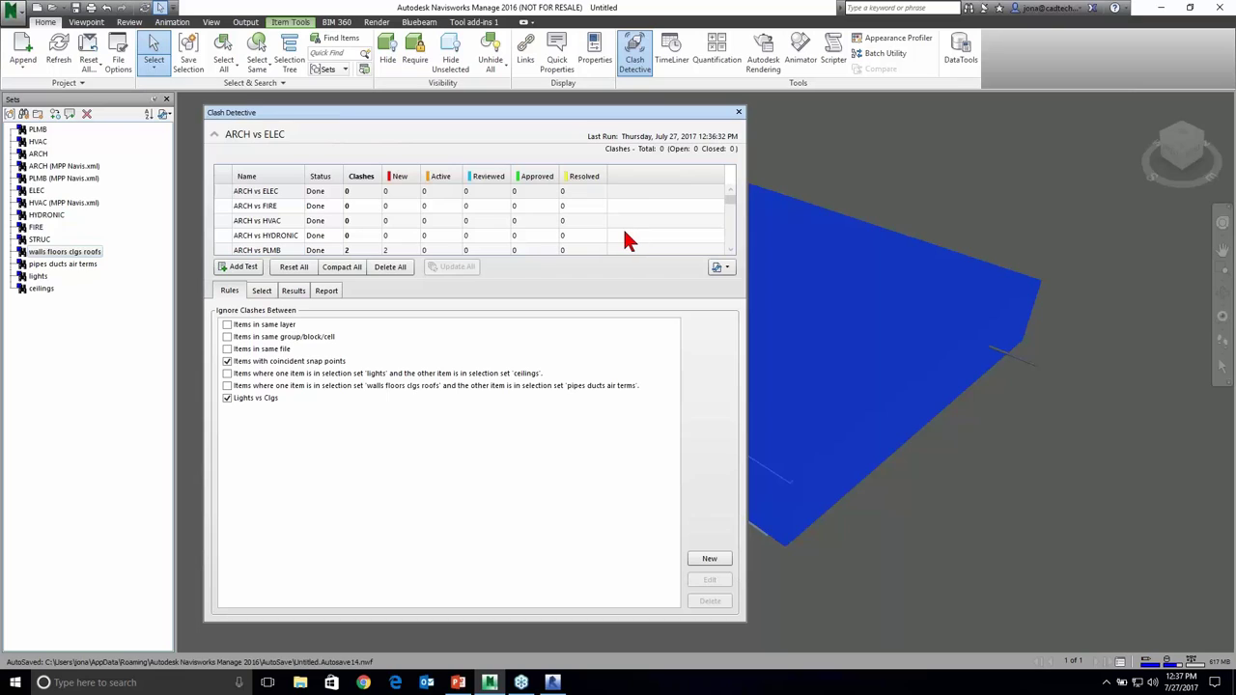
# - View the ARCH vs ELEC test results and the options for importing and exporting clash tests
pyautogui.click(291, 291)
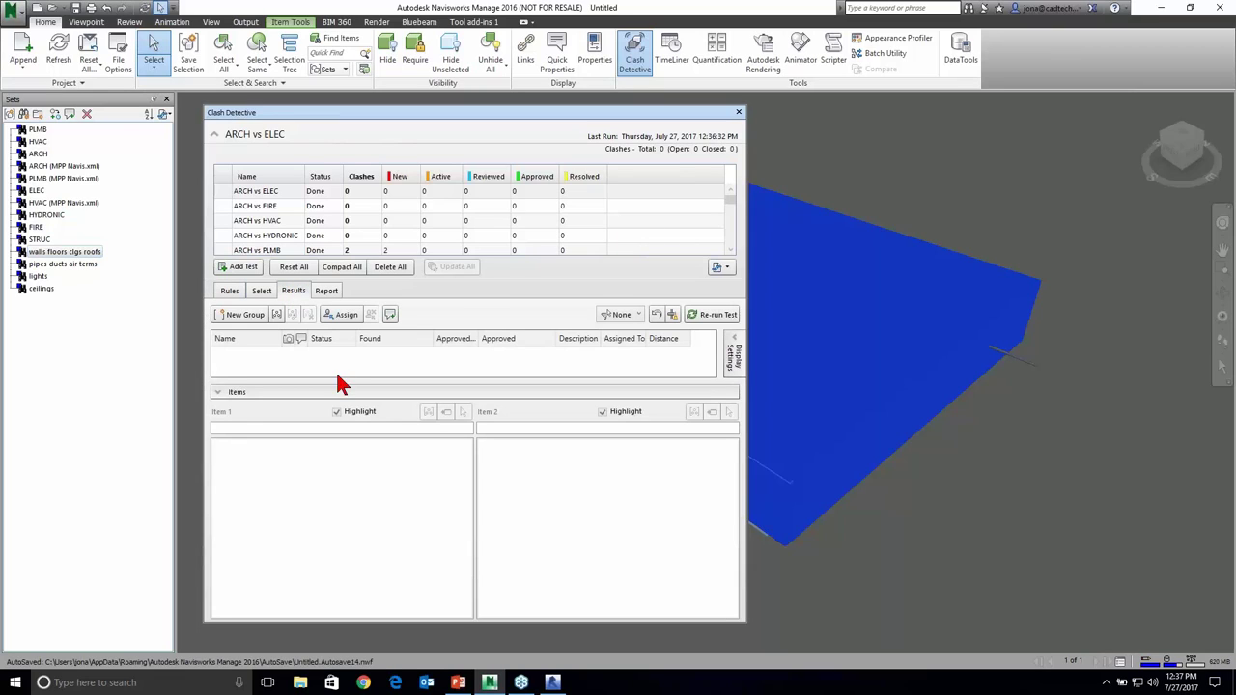
pyautogui.click(731, 268)
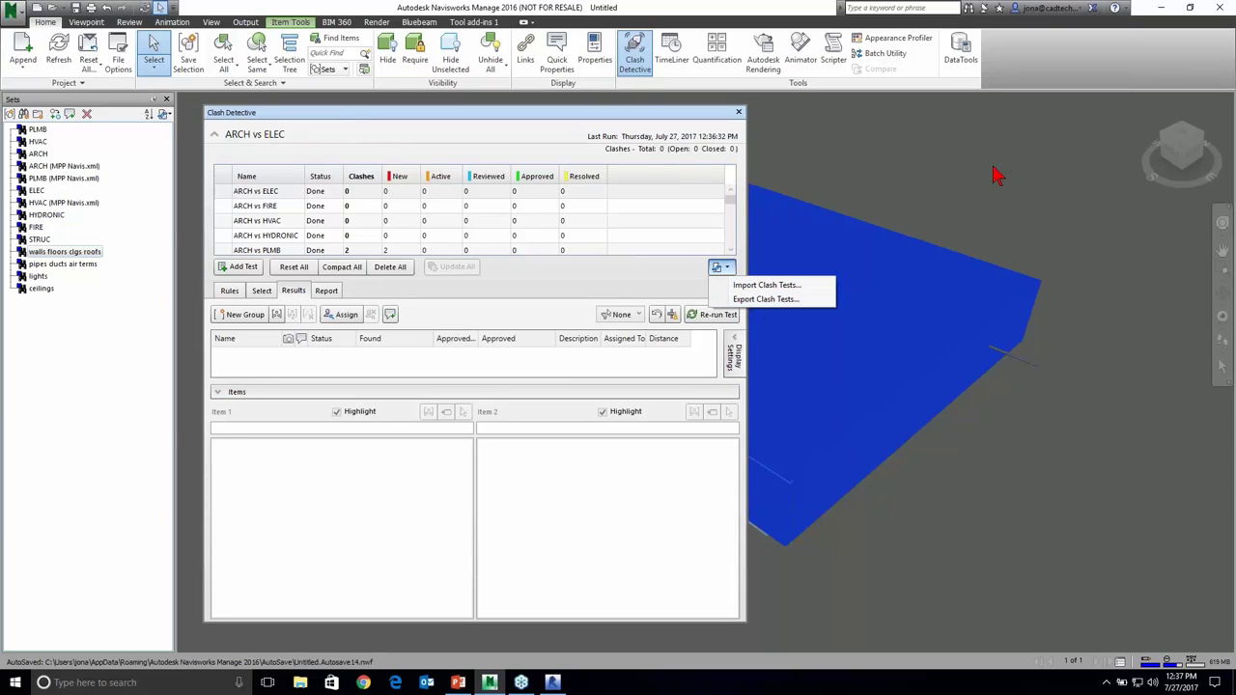
pyautogui.click(740, 113)
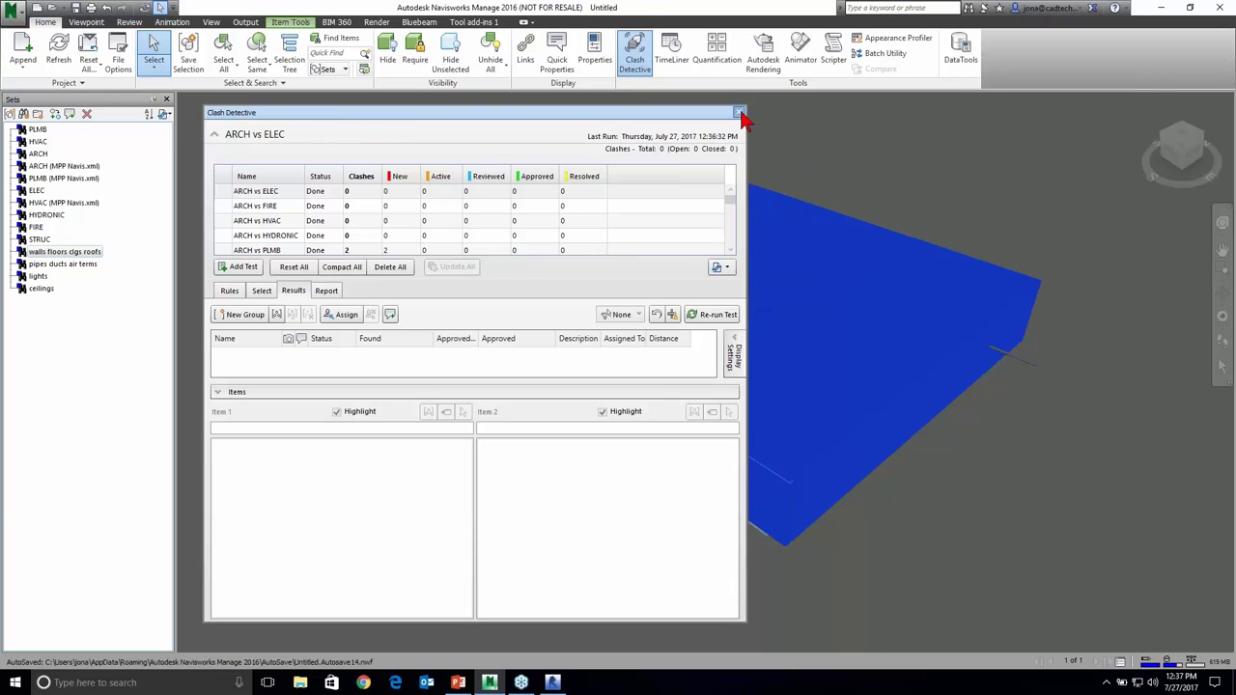
# - Close the Clash Detective and start a new file without saving the changes to the current one
pyautogui.click(741, 113)
pyautogui.click(286, 159)
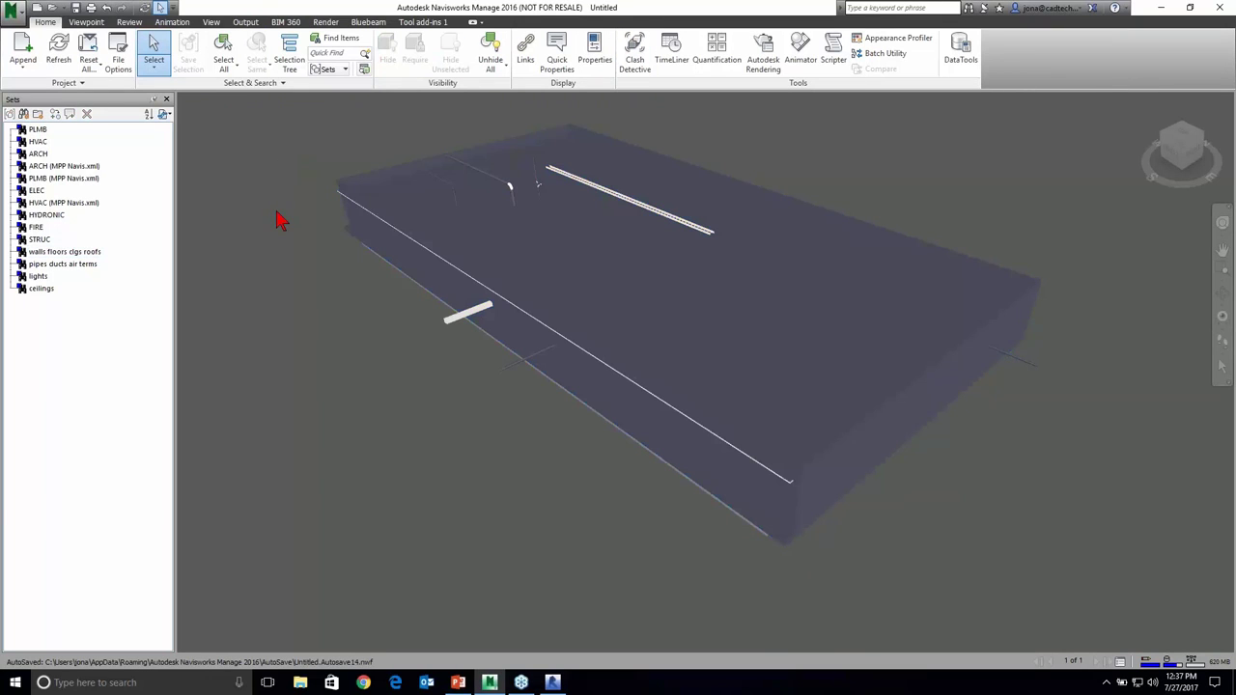
pyautogui.click(37, 8)
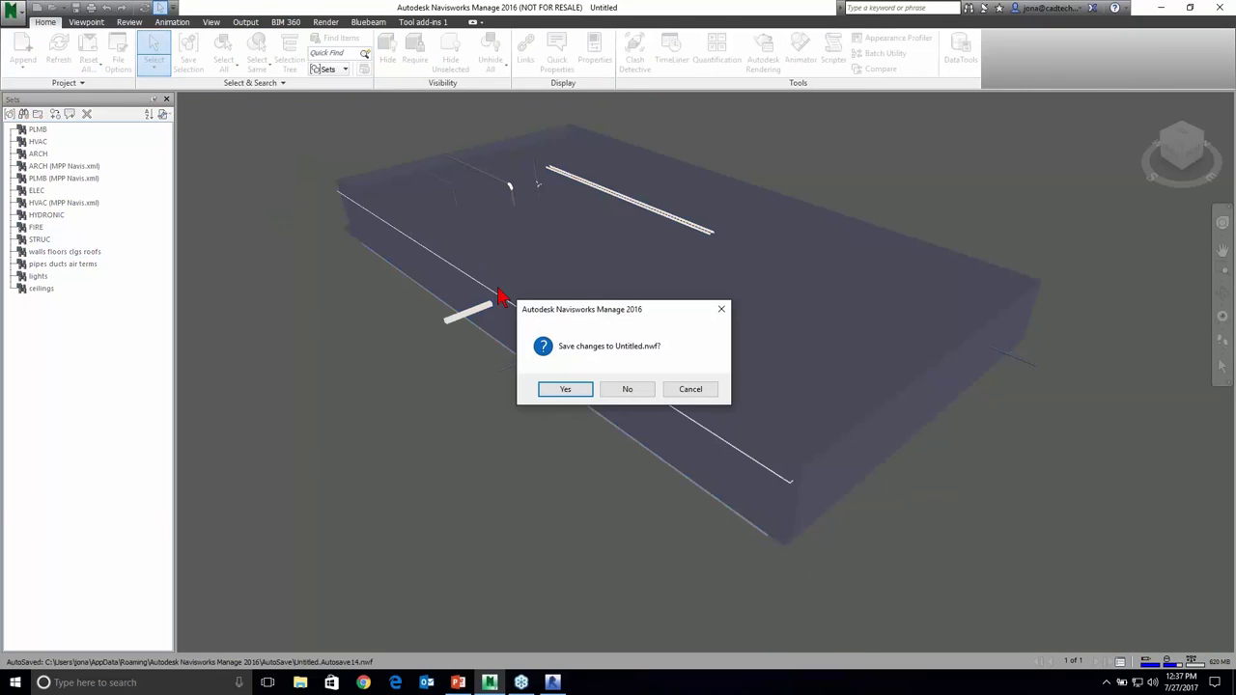
pyautogui.click(634, 390)
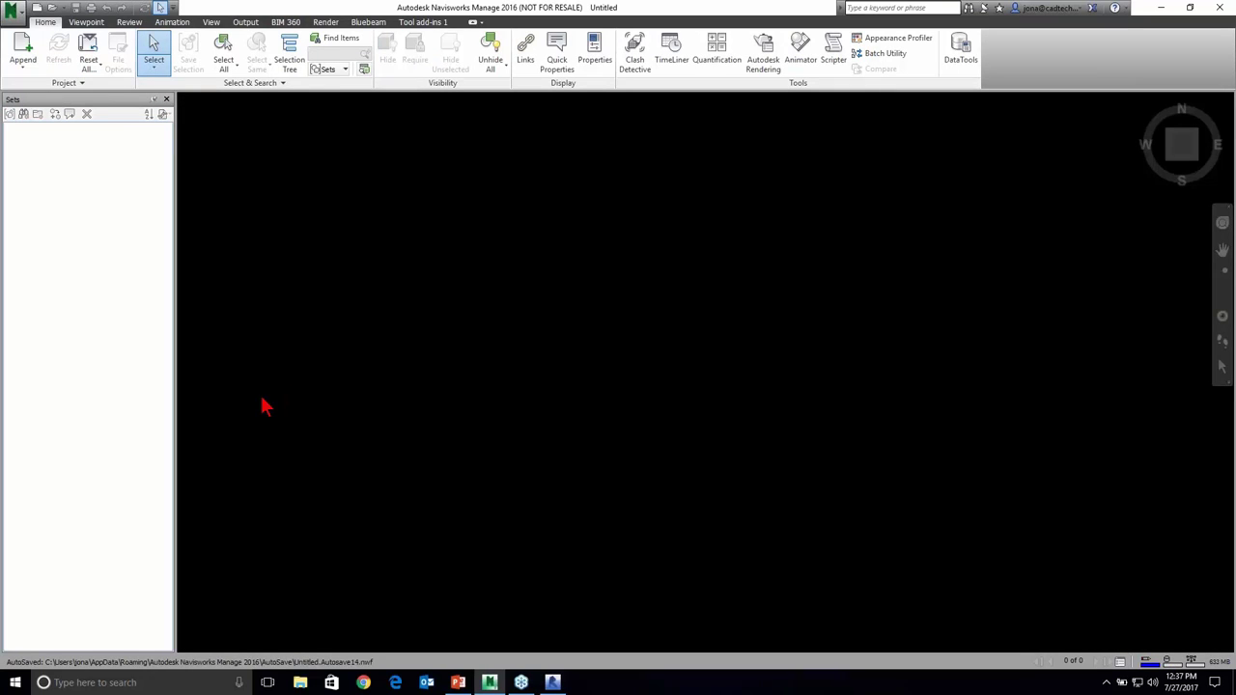
# - Append the cache files from ARCH.nwc through STRUC.nwc in the MPP Navis folder, leaving out the MPP NAVIS cache file
pyautogui.click(22, 47)
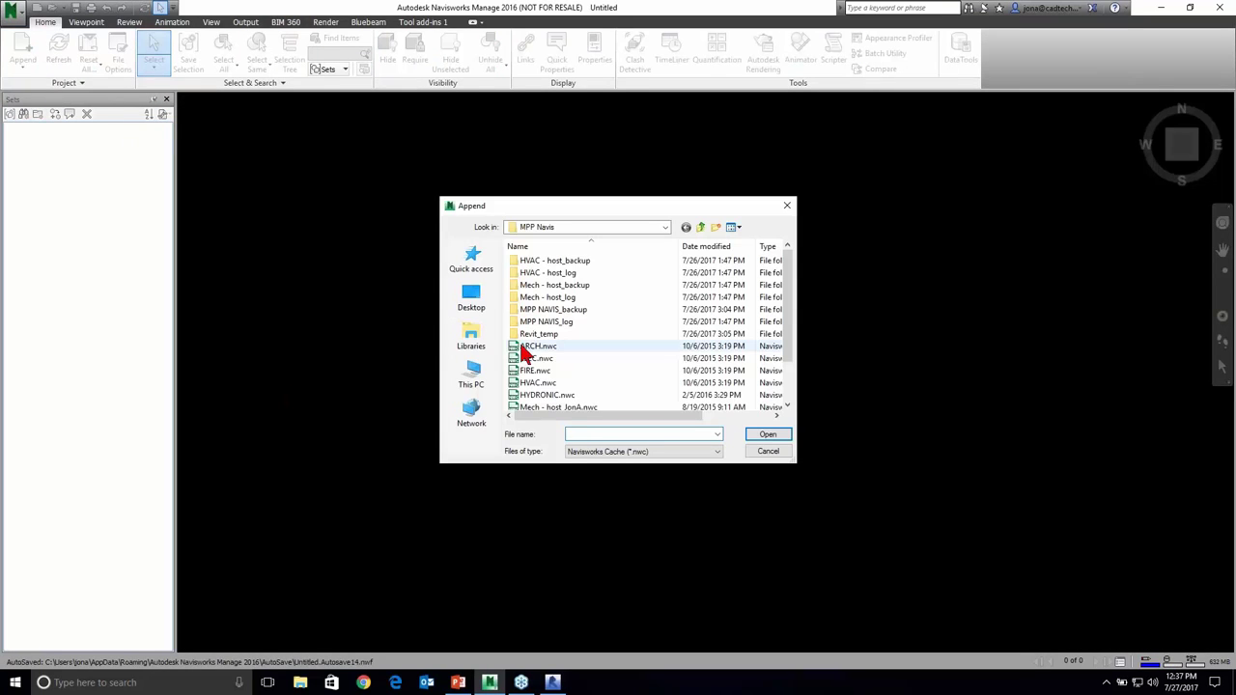
pyautogui.click(537, 347)
pyautogui.scroll(-1, 542, 356)
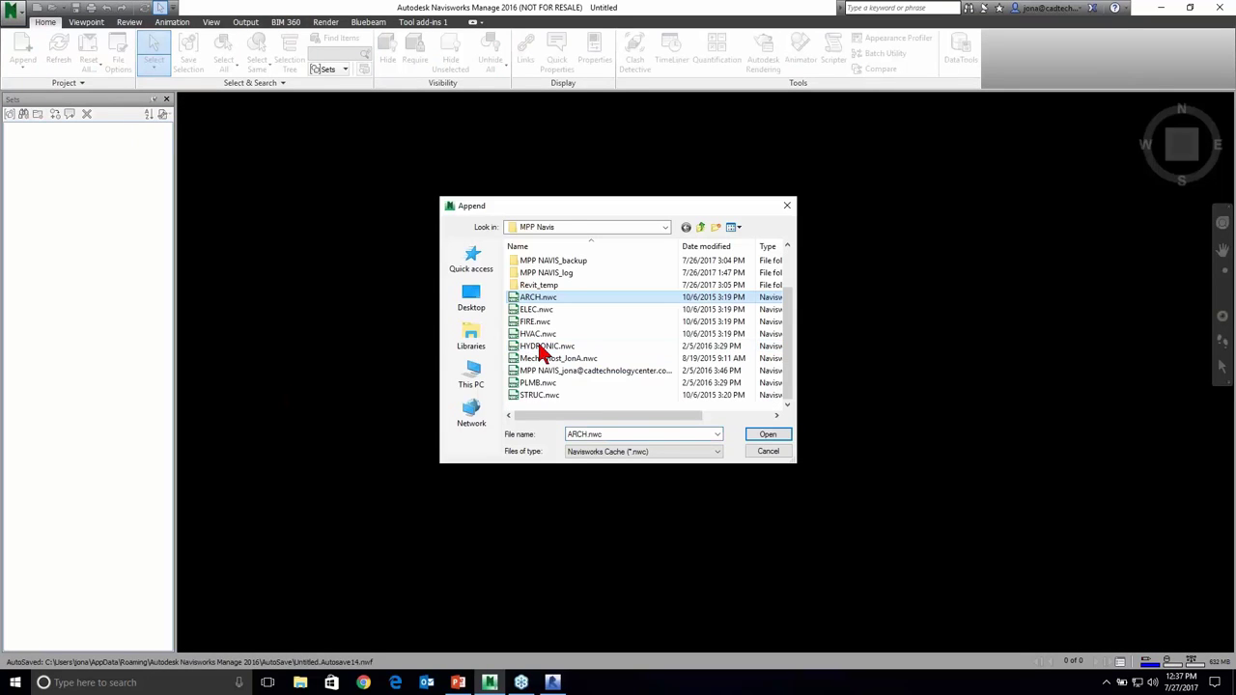
pyautogui.keyDown('shift'); pyautogui.click(539, 396); pyautogui.keyUp('shift')
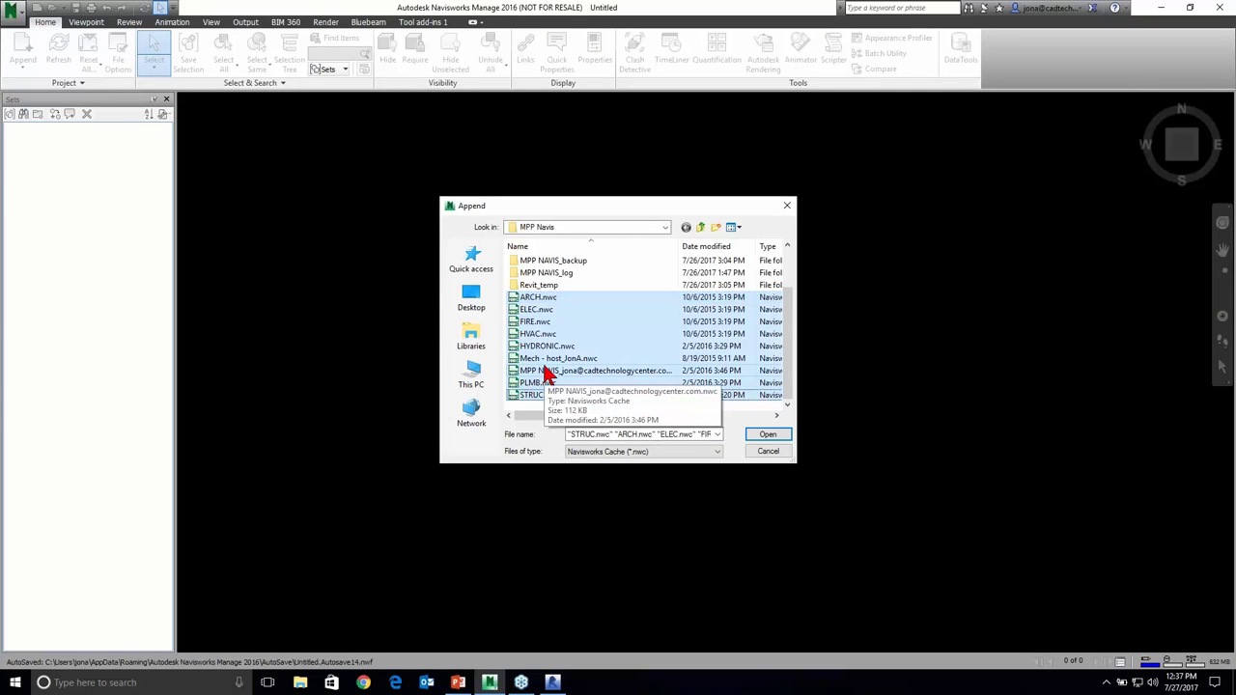
pyautogui.keyDown('ctrl'); pyautogui.click(548, 371); pyautogui.keyUp('ctrl')
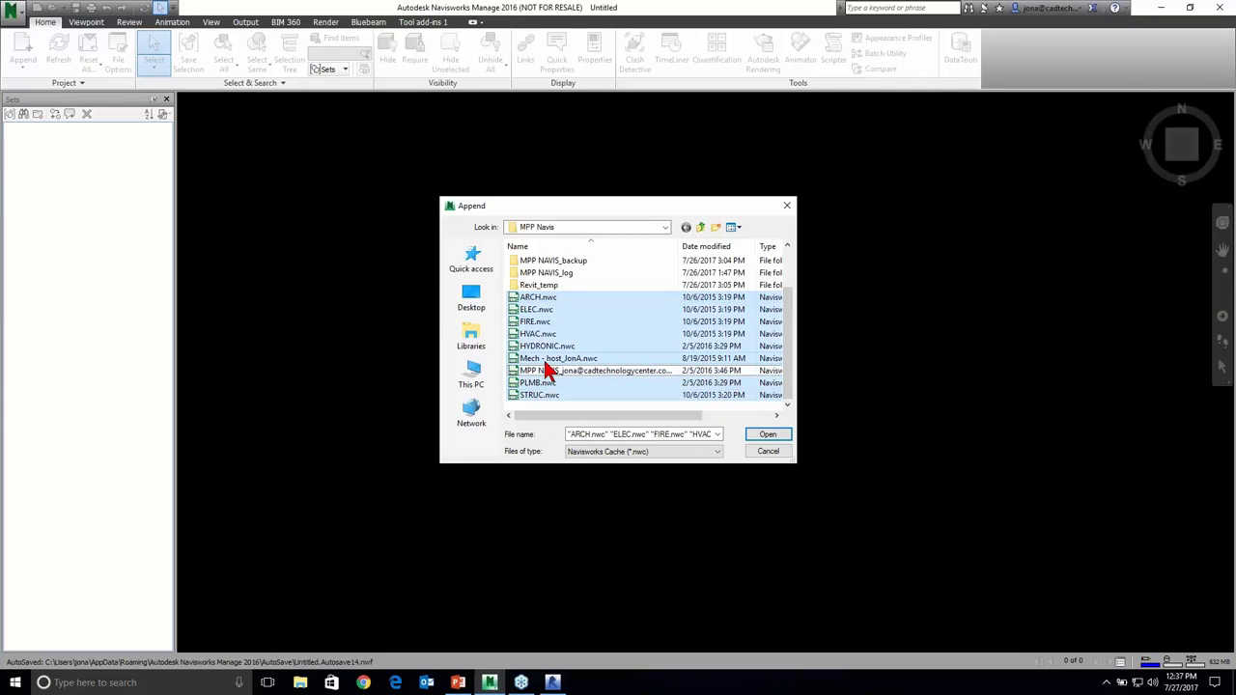
pyautogui.click(768, 435)
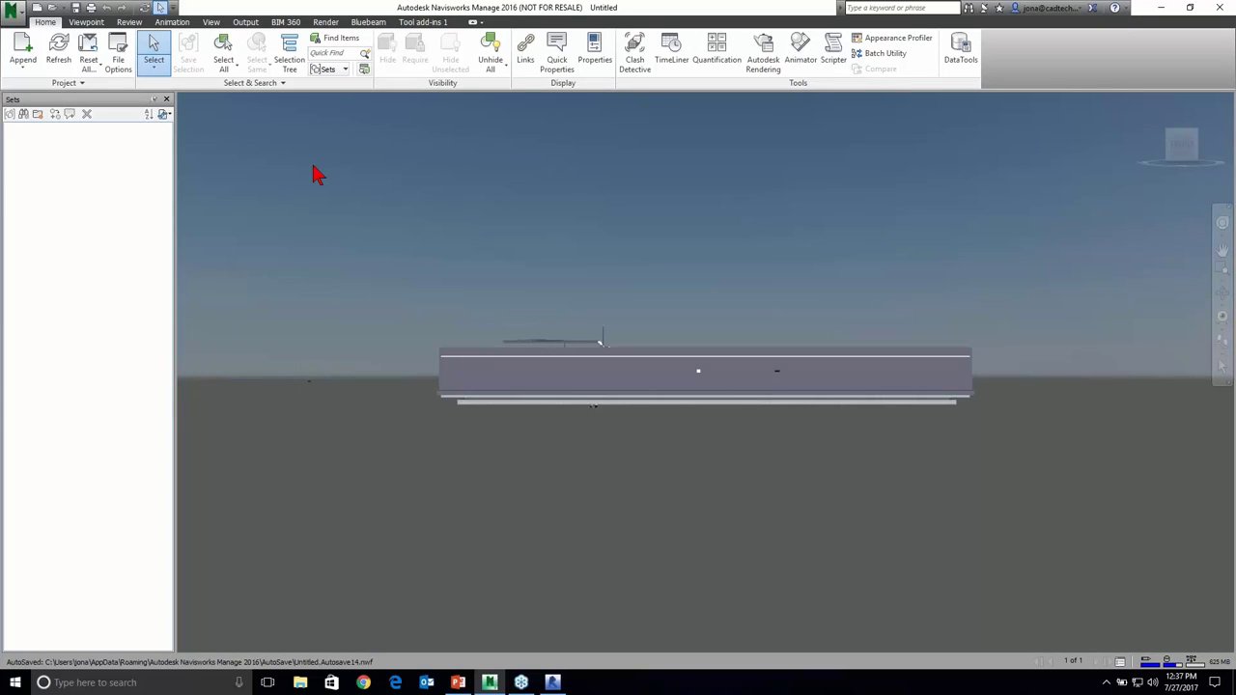
# - Import the saved clash tests from MPP Navis.xml into the Clash Detective and update all of them
pyautogui.click(634, 50)
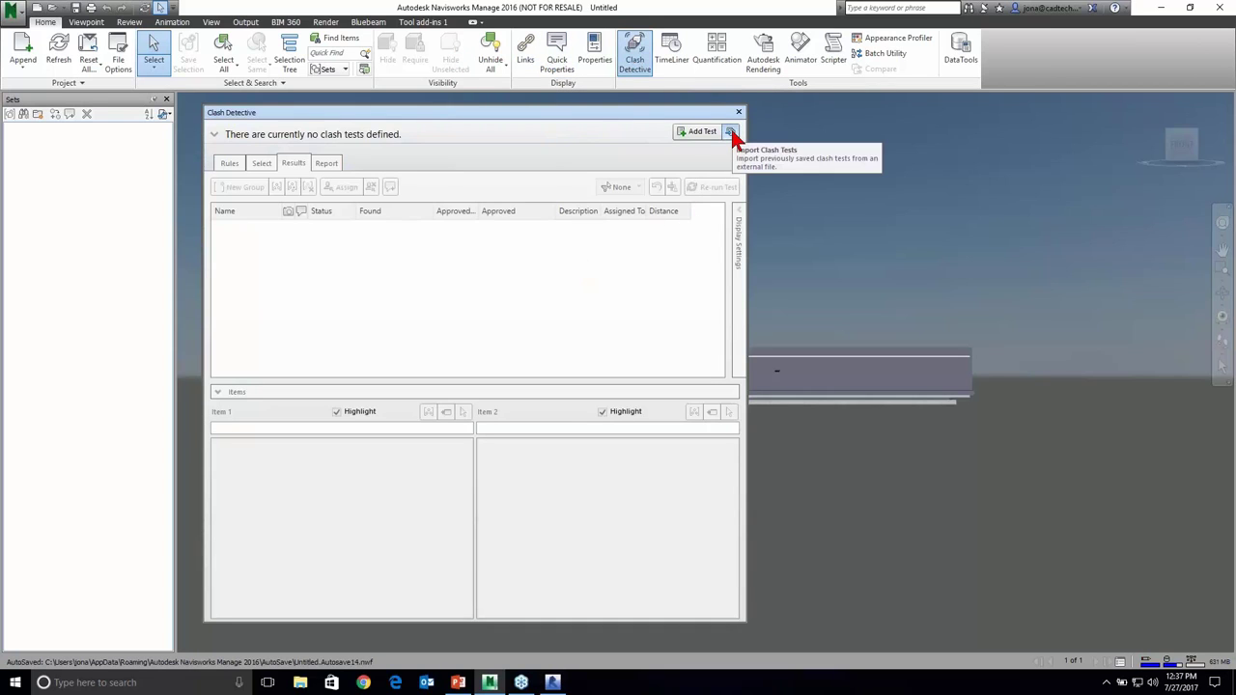
pyautogui.click(731, 134)
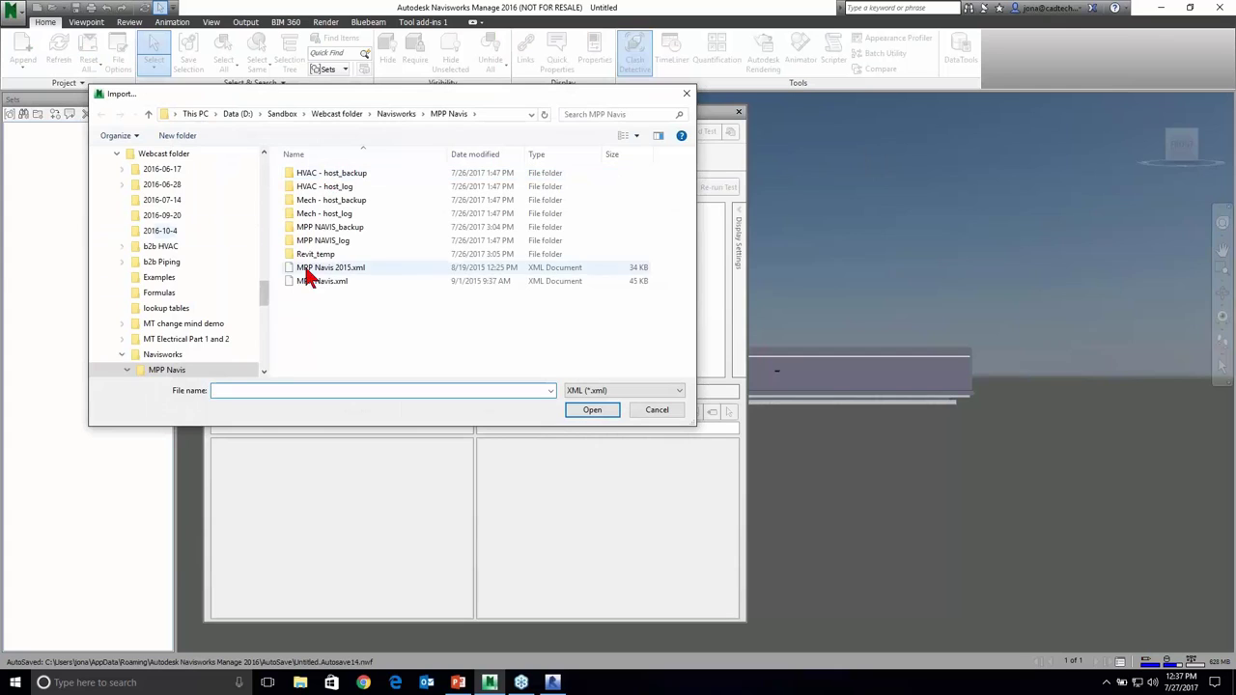
pyautogui.click(324, 281)
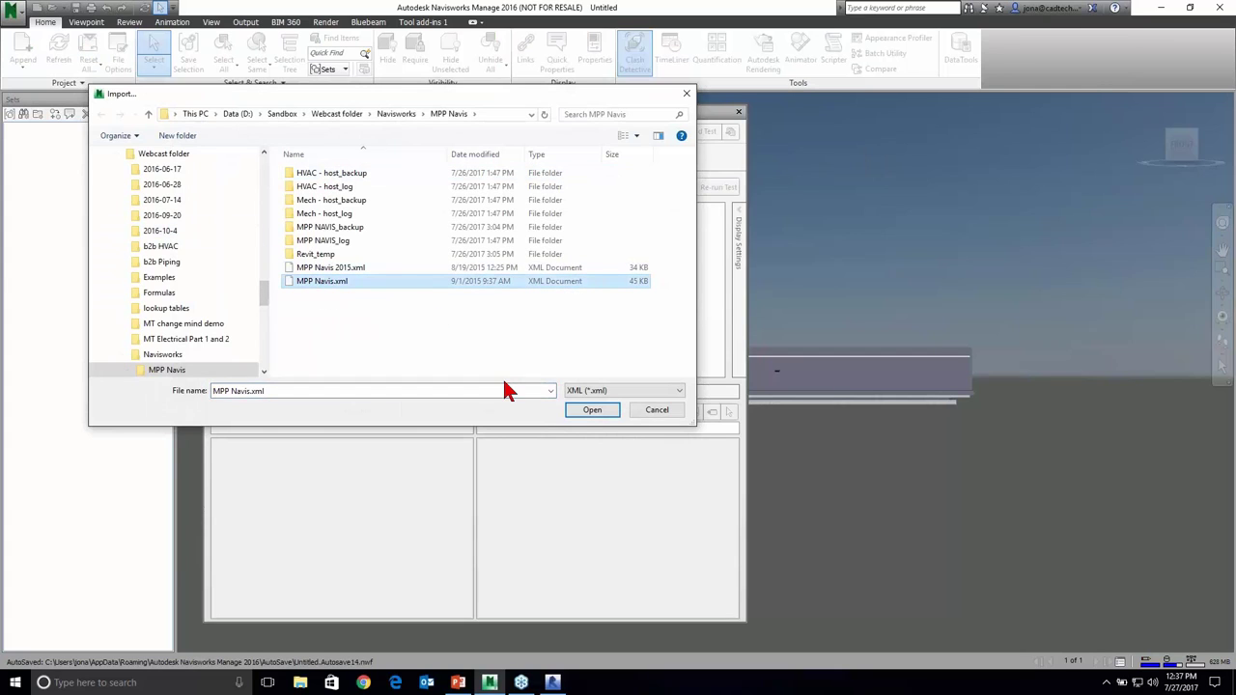
pyautogui.click(589, 411)
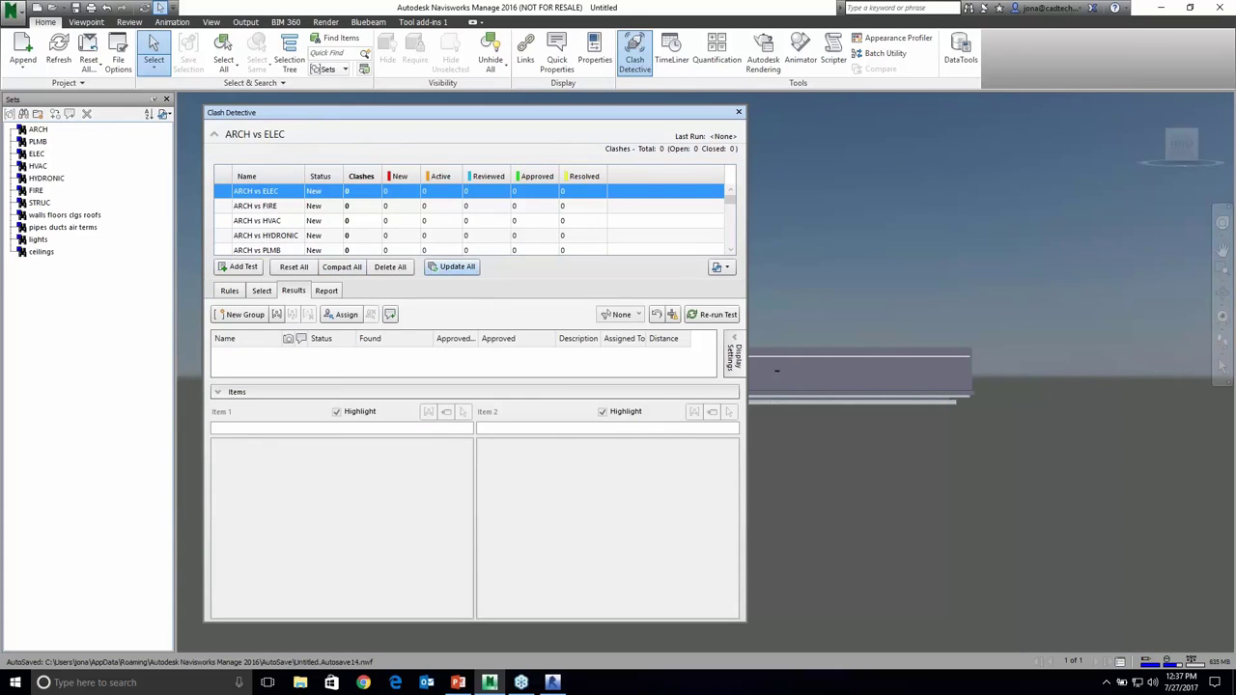
pyautogui.click(451, 266)
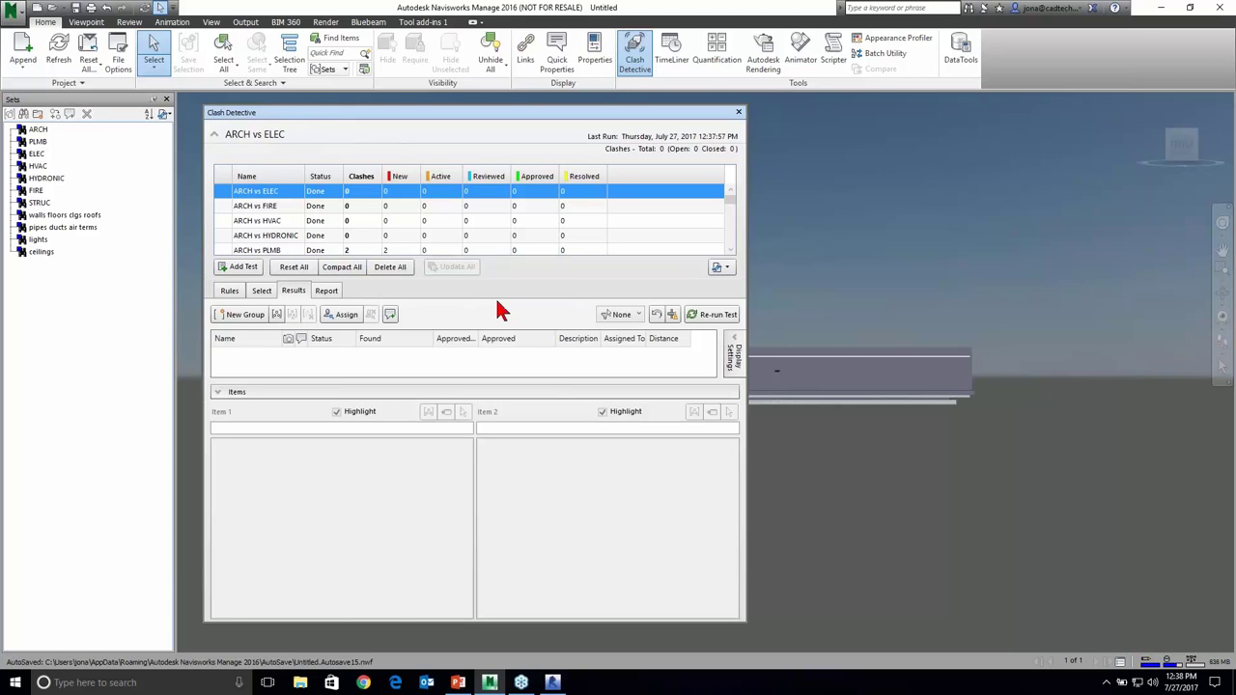
# - Switch to Revit and open the Navisworks - ARCH 3D view from the Coordination views
pyautogui.click(552, 683)
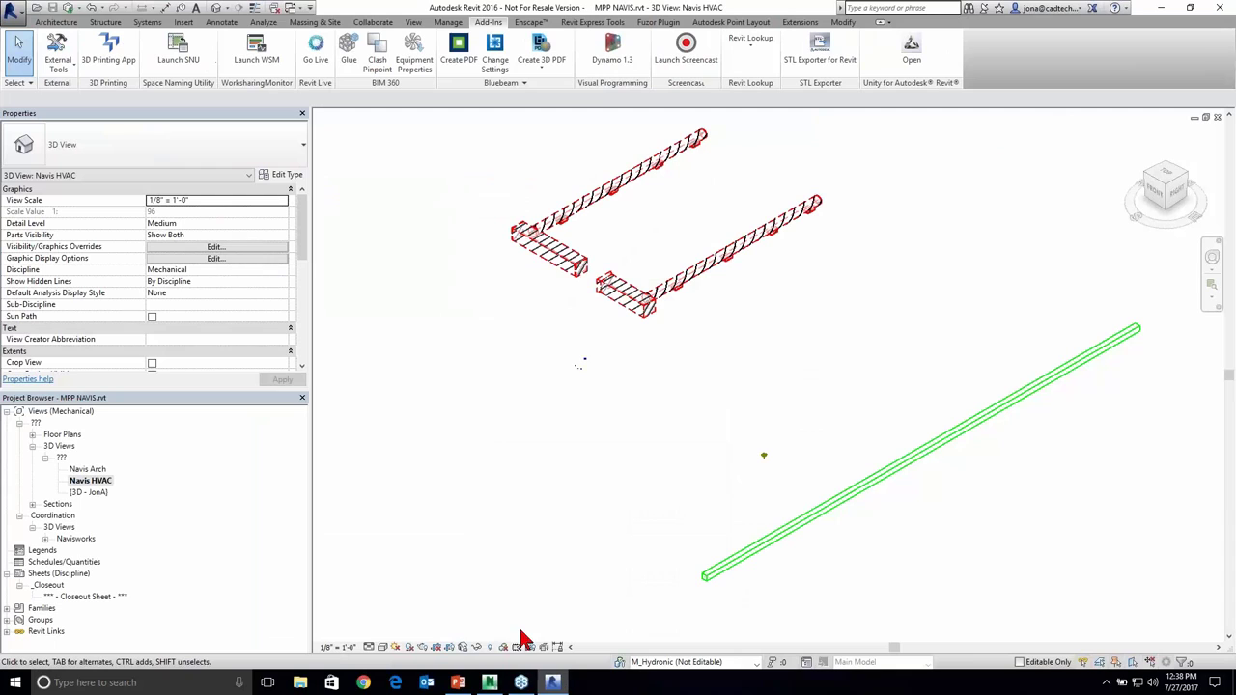
pyautogui.click(44, 539)
pyautogui.doubleClick(118, 551)
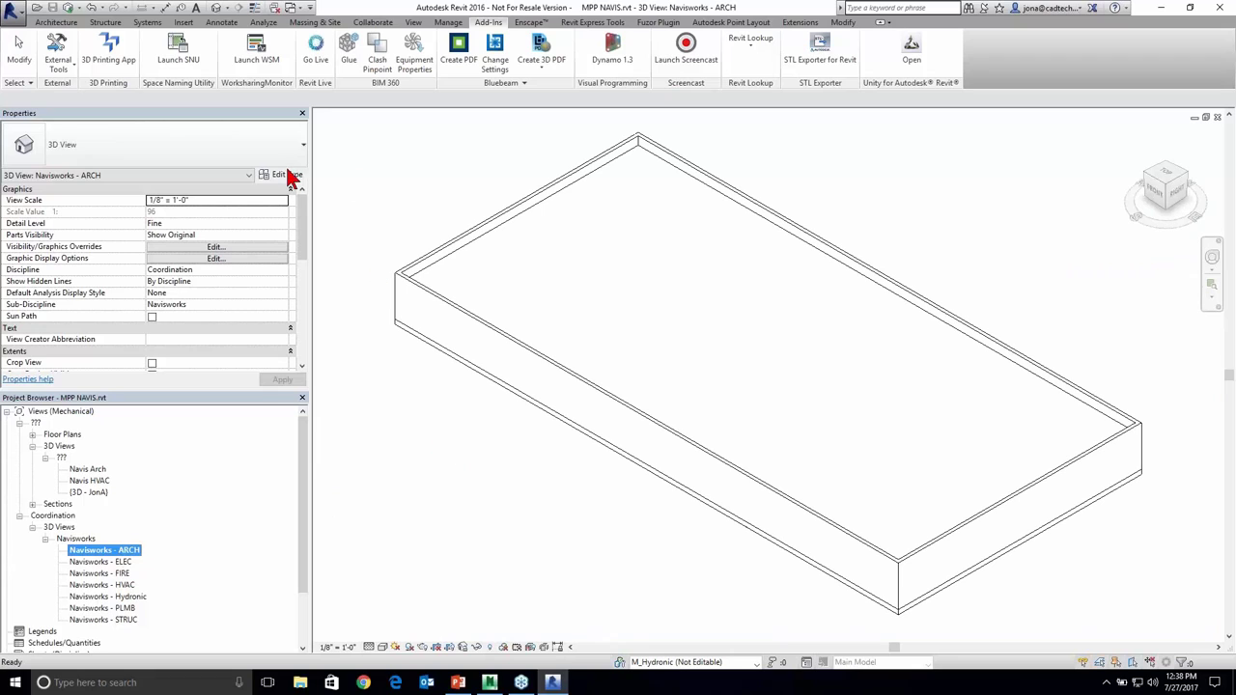
# - Examine the Revit file reader settings for exporting the ARCH view to Navisworks, and cancel the export
pyautogui.click(48, 60)
pyautogui.click(97, 97)
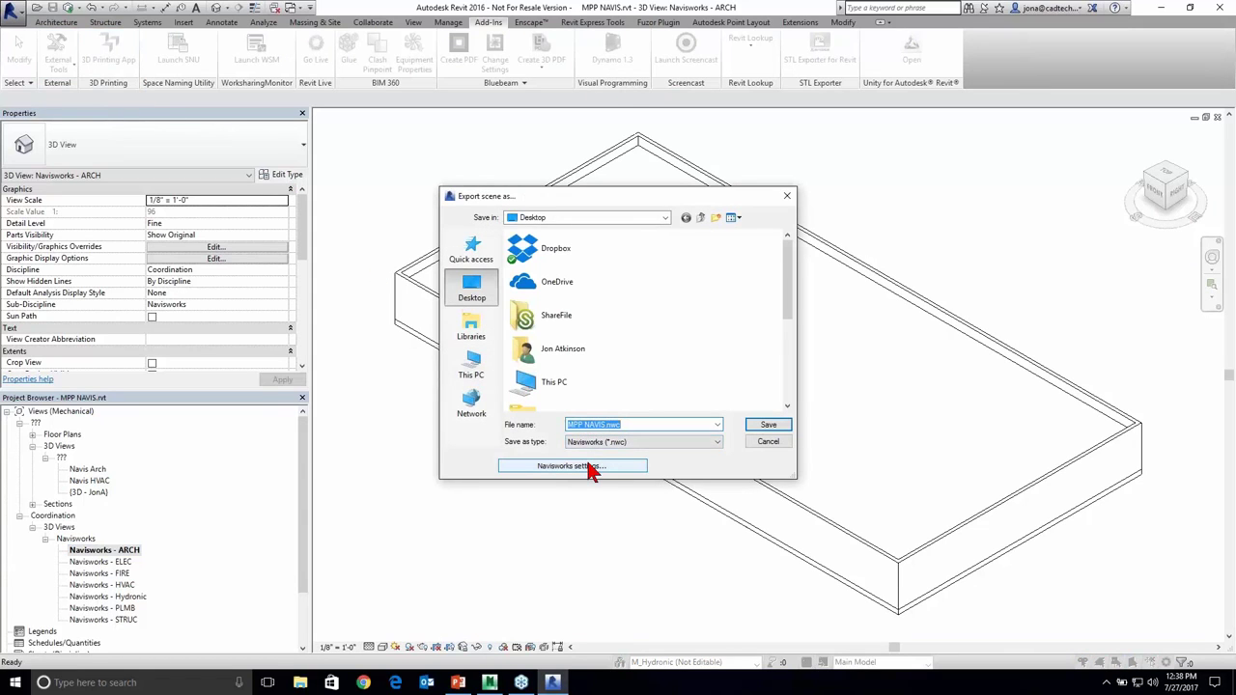
pyautogui.click(604, 467)
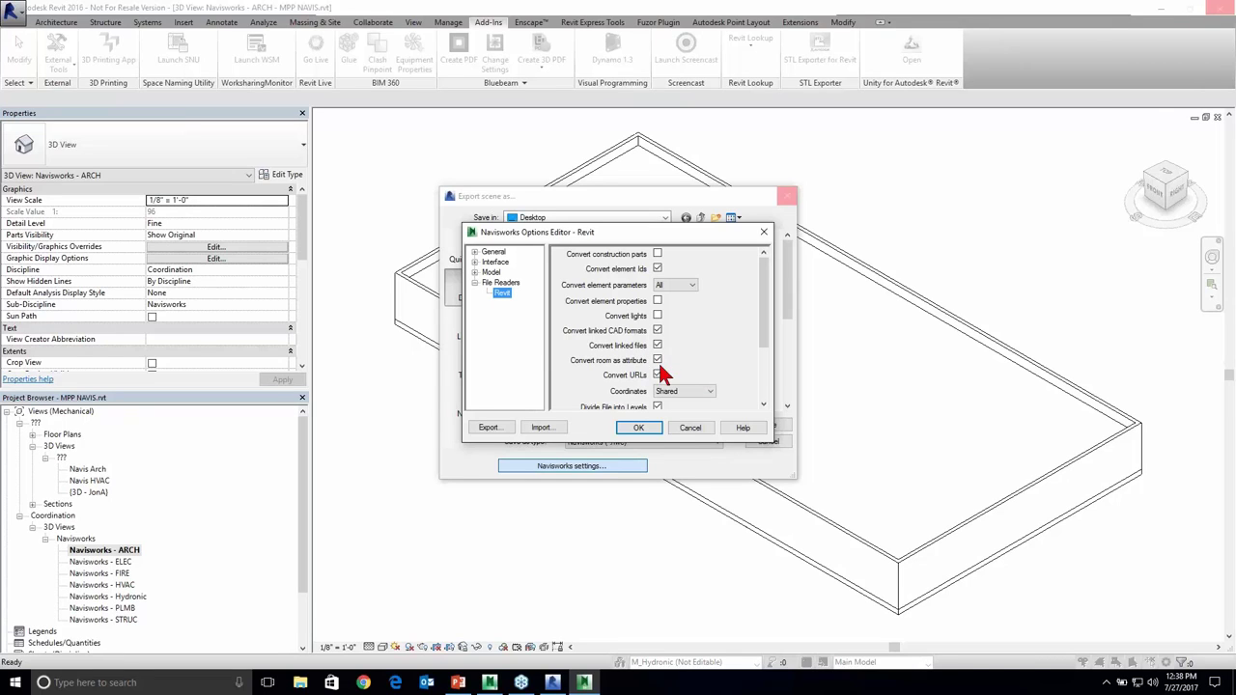
pyautogui.click(689, 430)
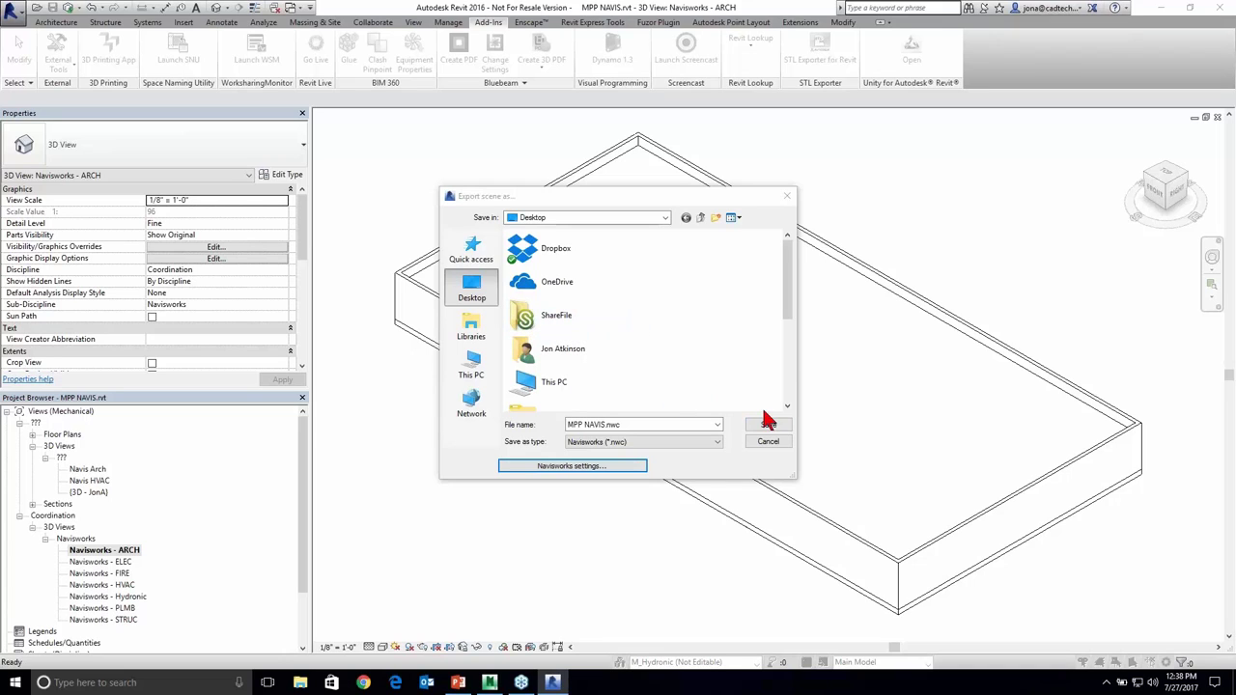
pyautogui.click(771, 442)
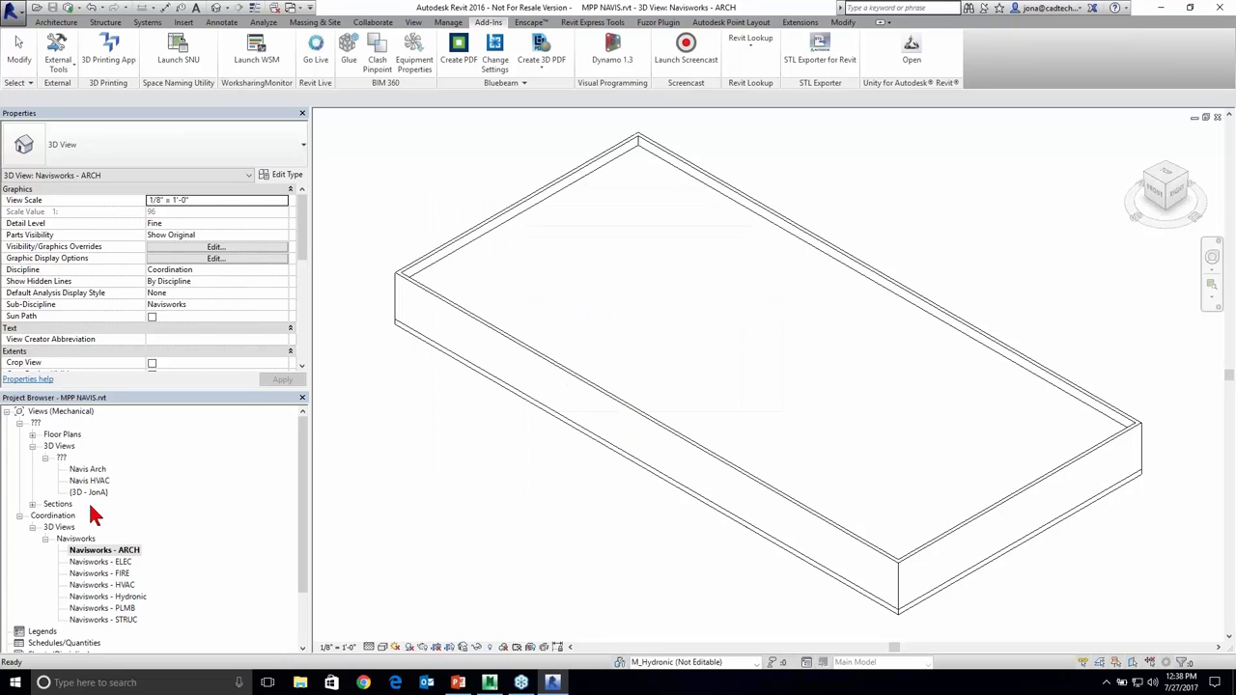